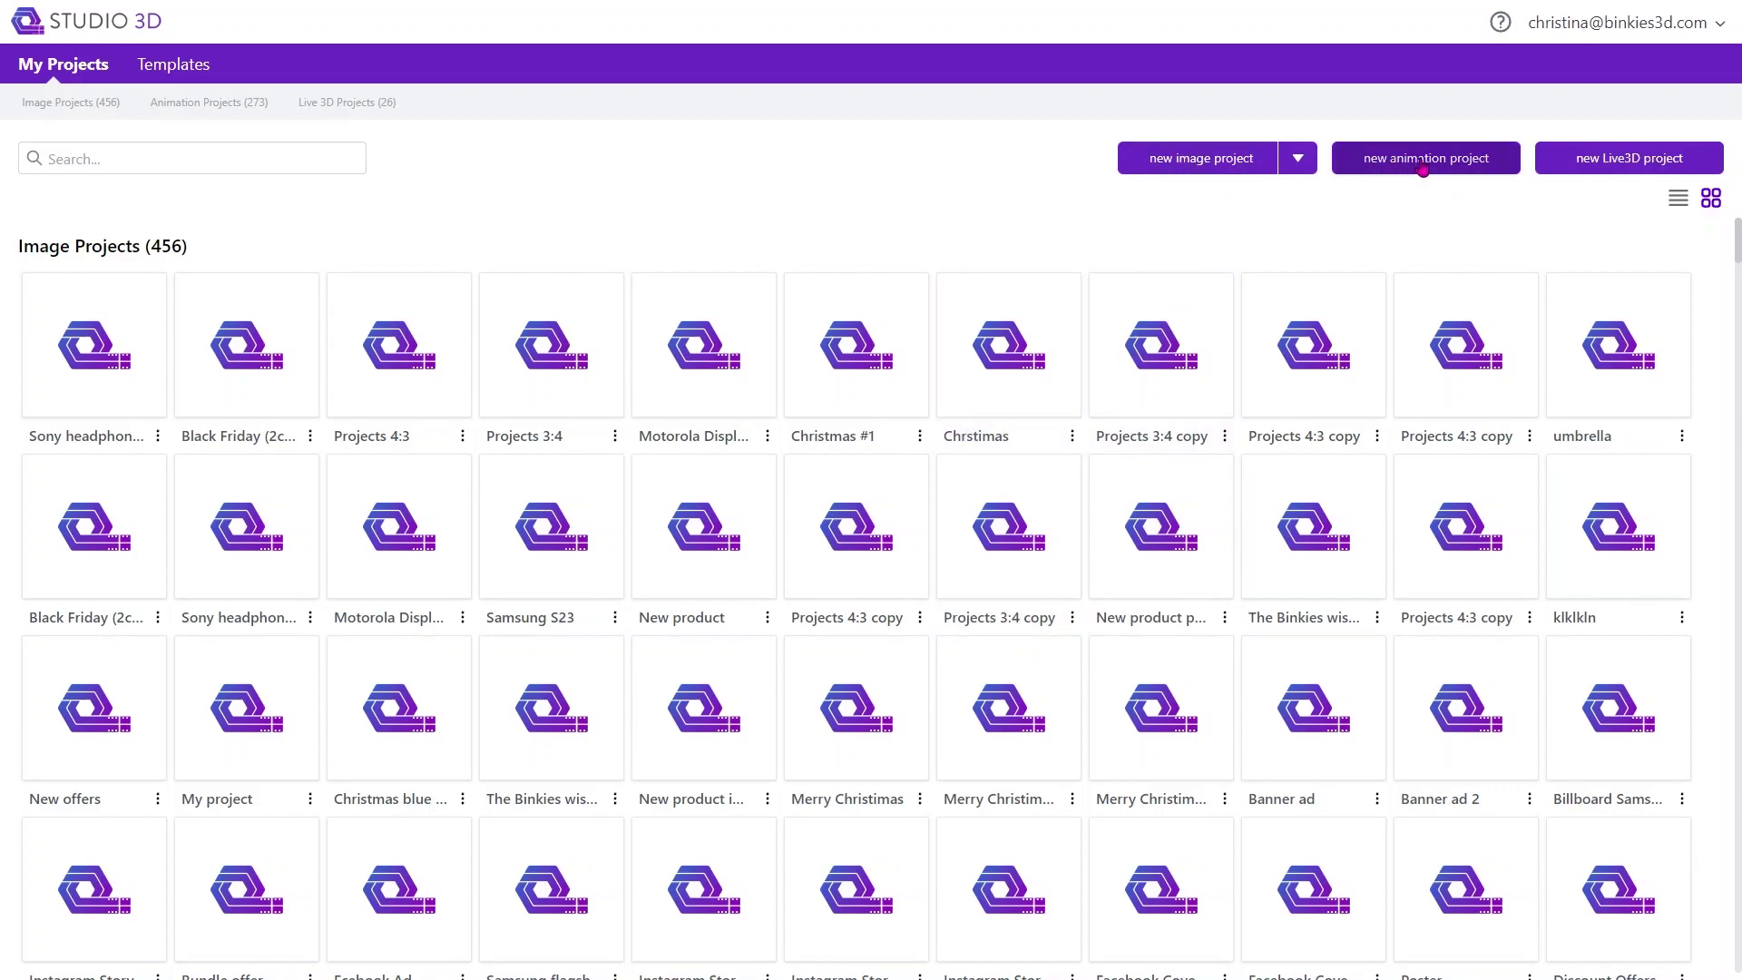
# - Scroll the Social Media template gallery past Instagram, Facebook and LinkedIn to the TikTok templates
pyautogui.click(174, 63)
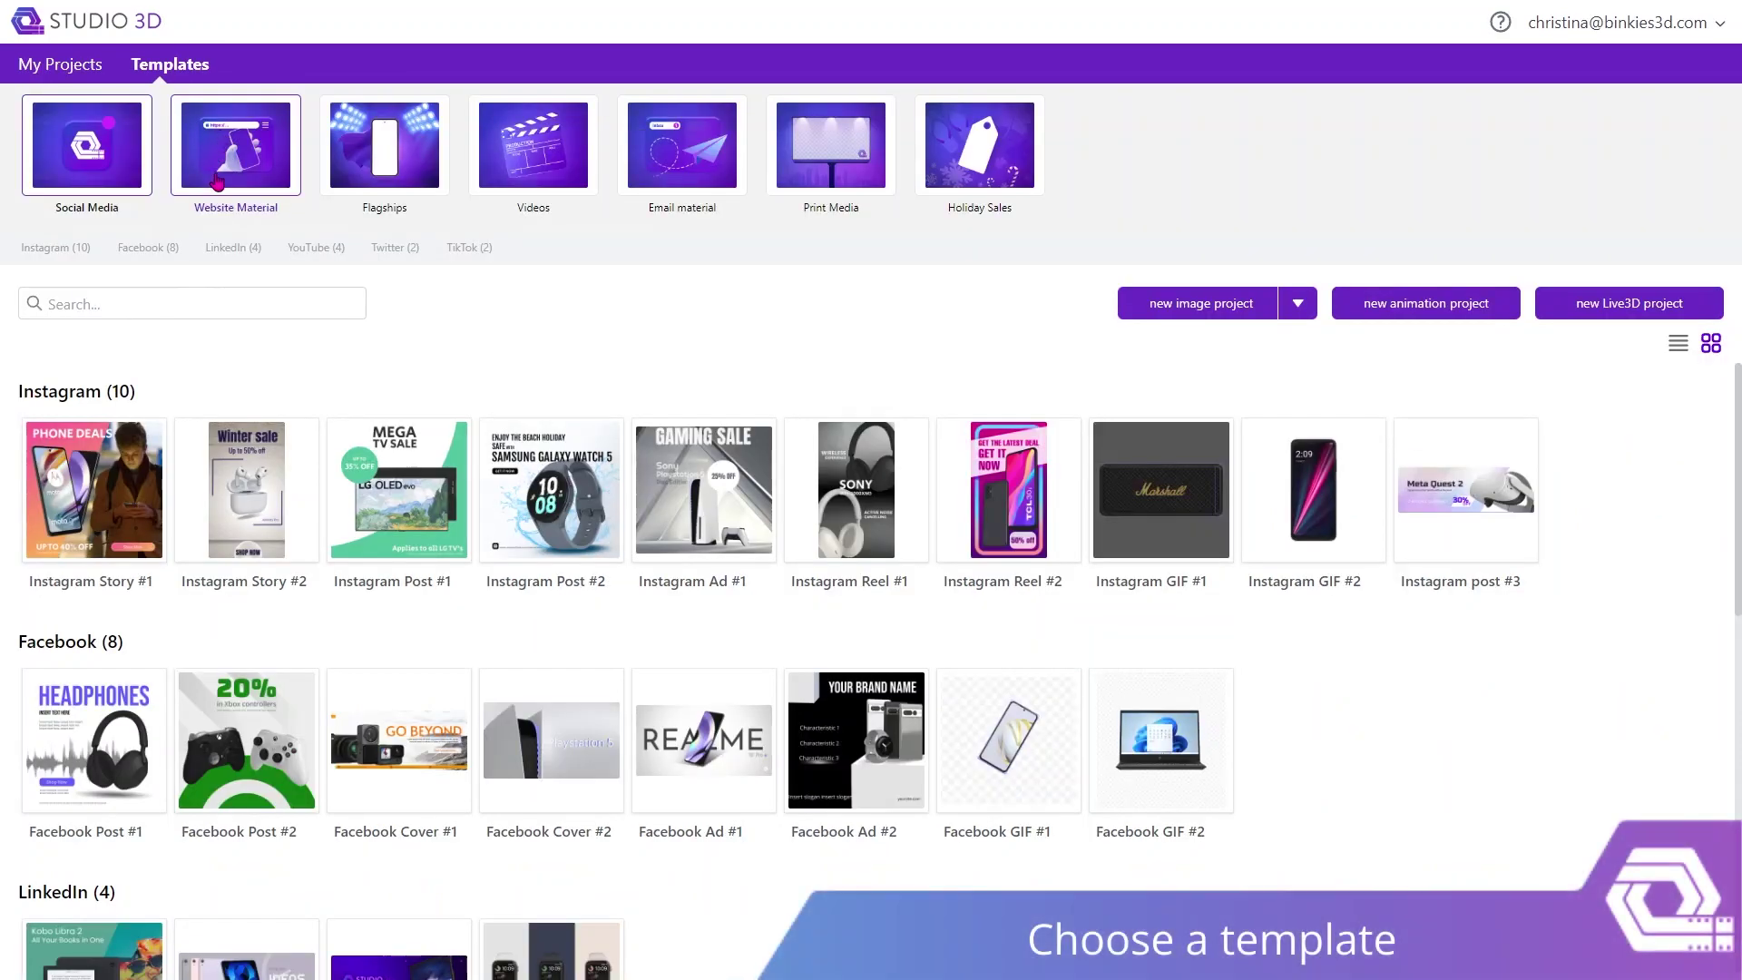
pyautogui.scroll(-3, 317, 467)
pyautogui.scroll(-5, 317, 467)
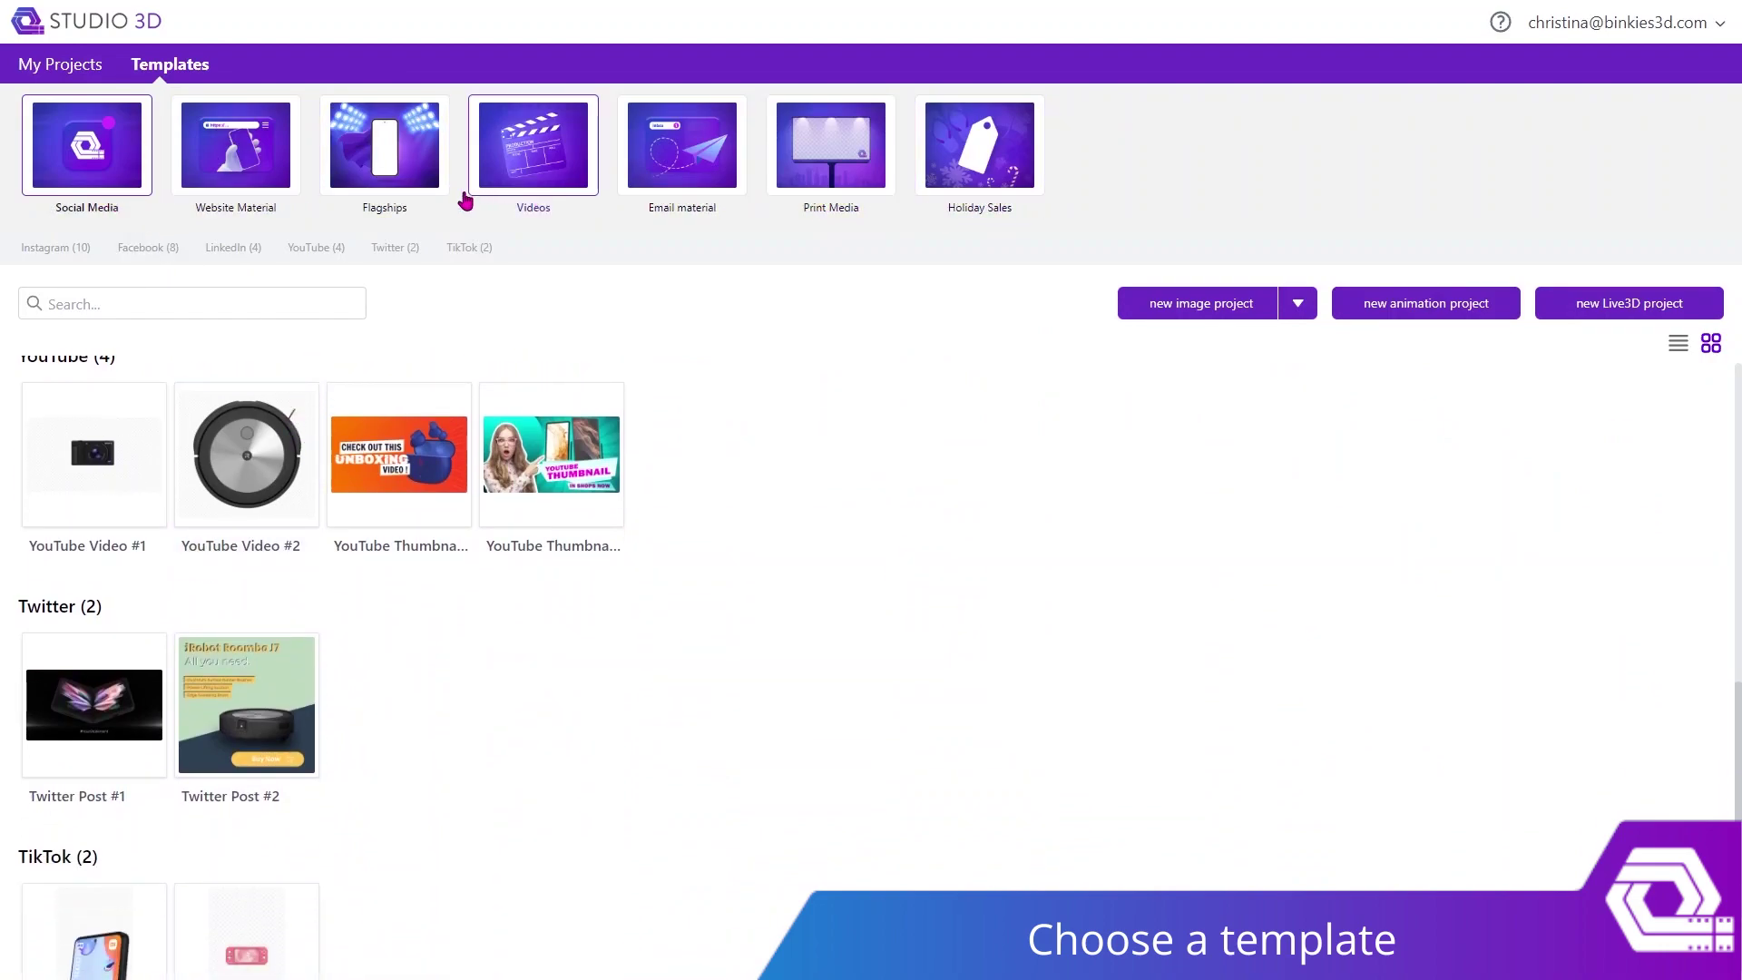
pyautogui.click(448, 251)
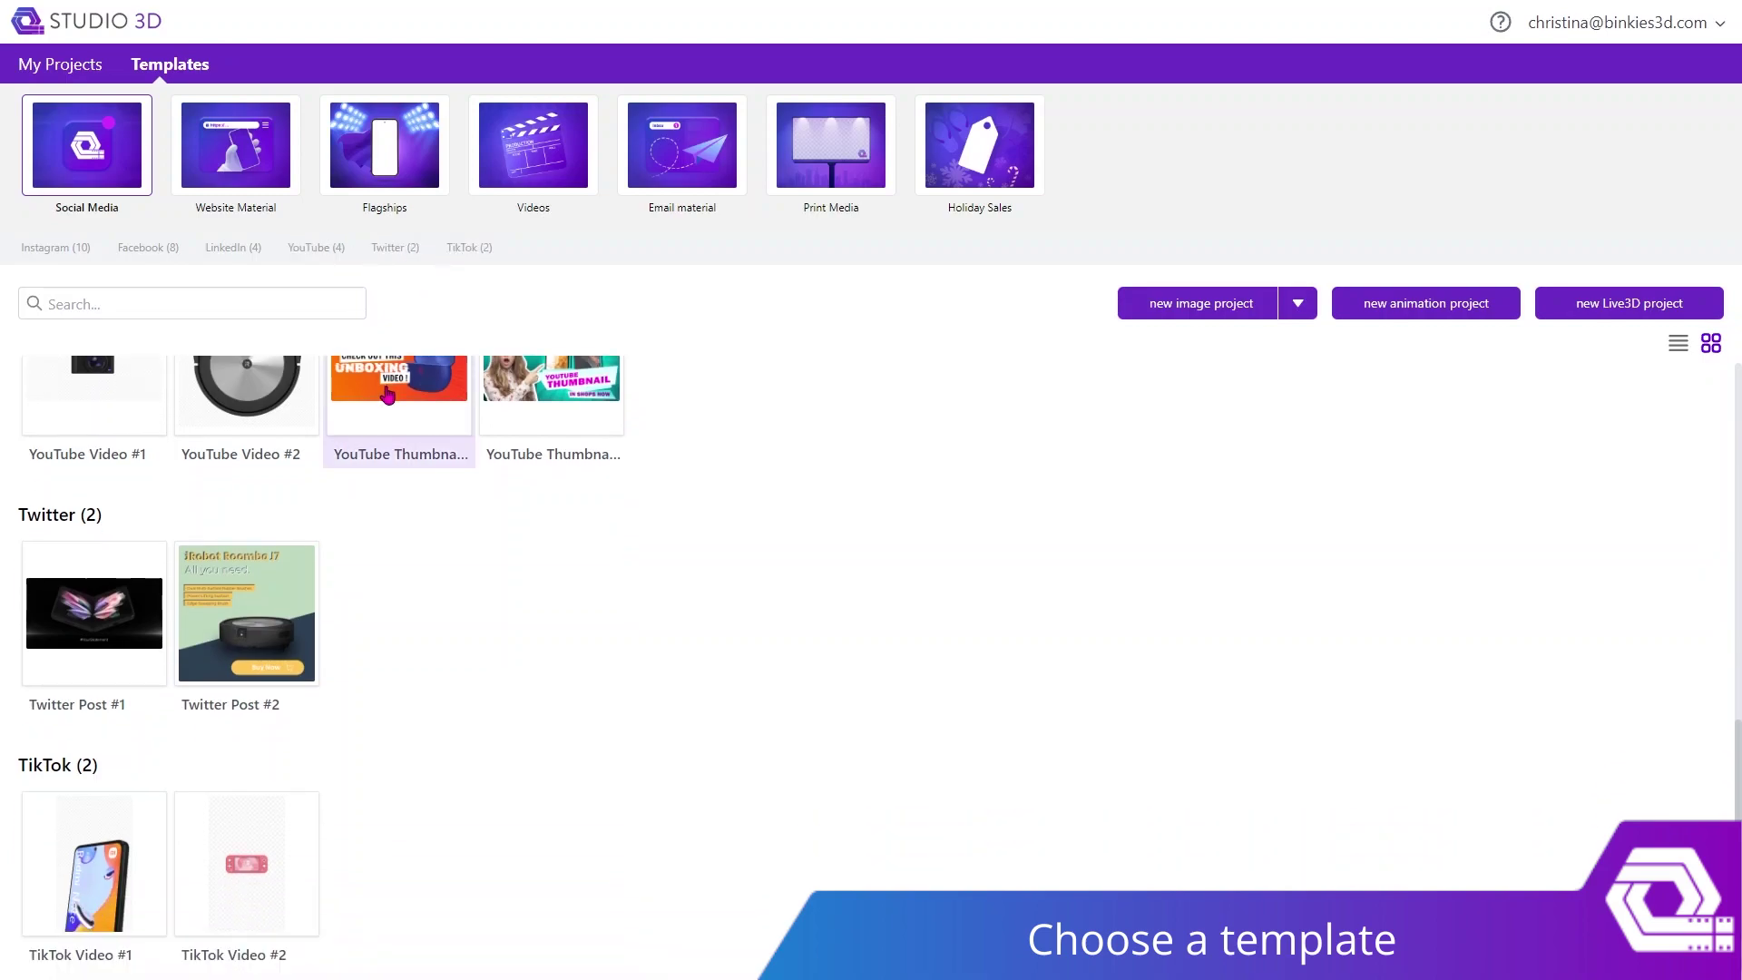
# - Open the TikTok Video #1 template and preview its animation
pyautogui.click(115, 851)
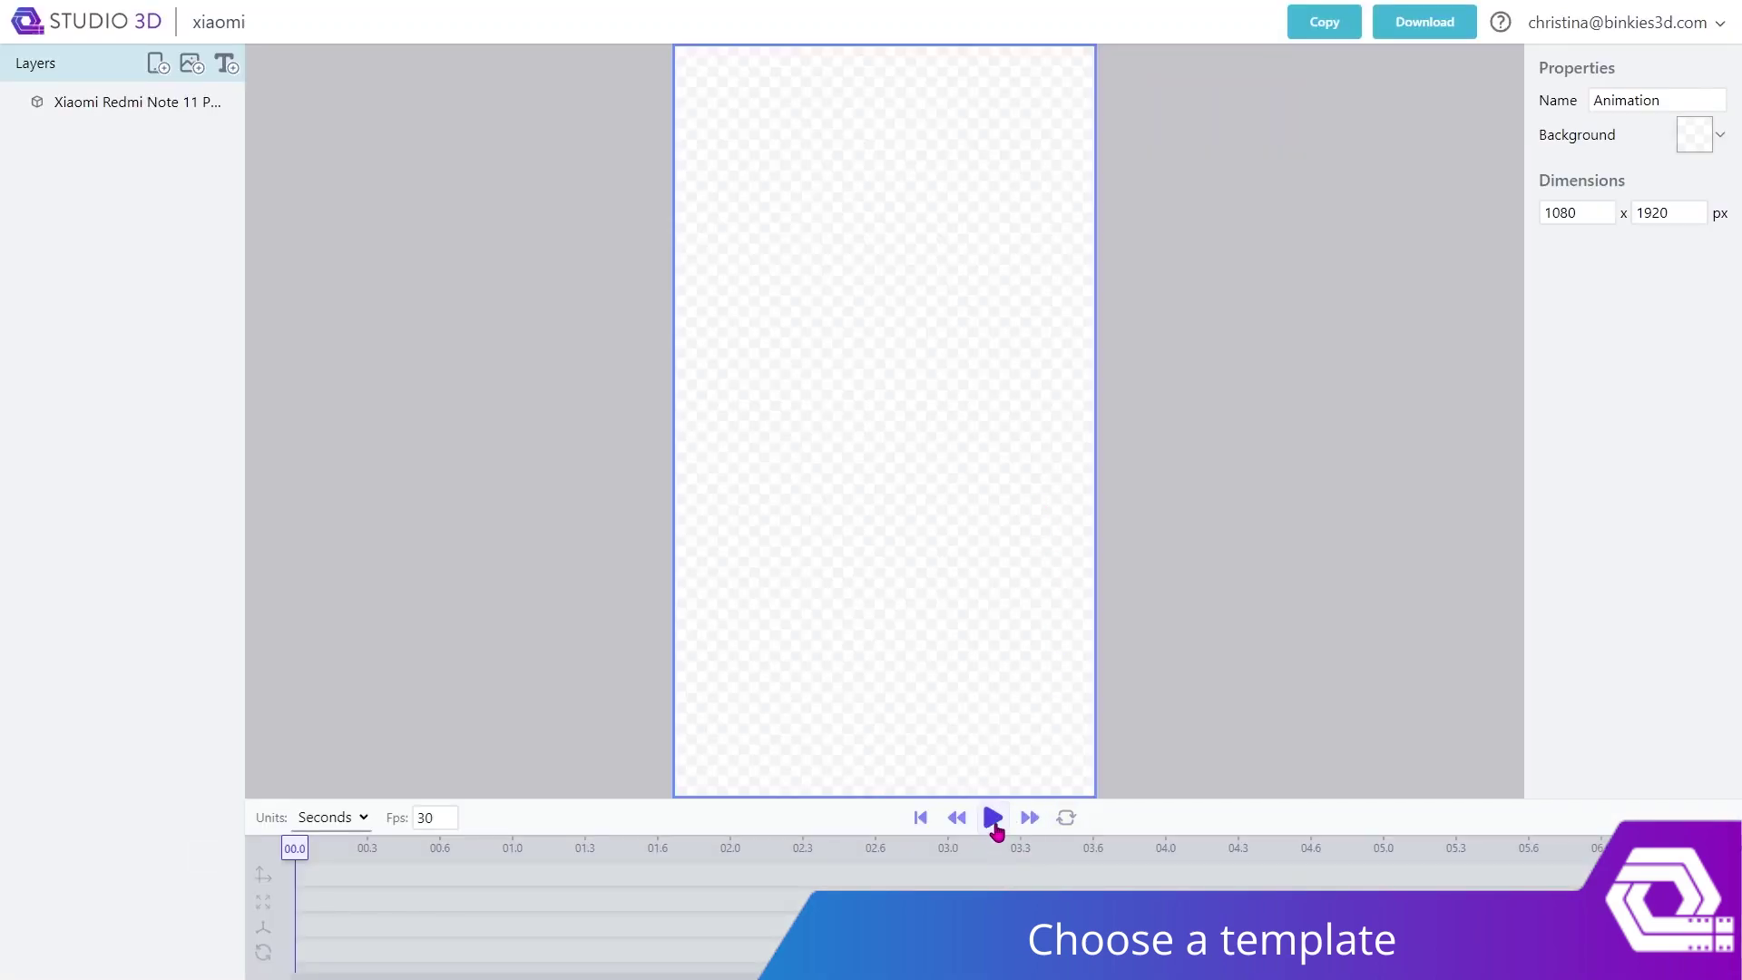
pyautogui.click(994, 824)
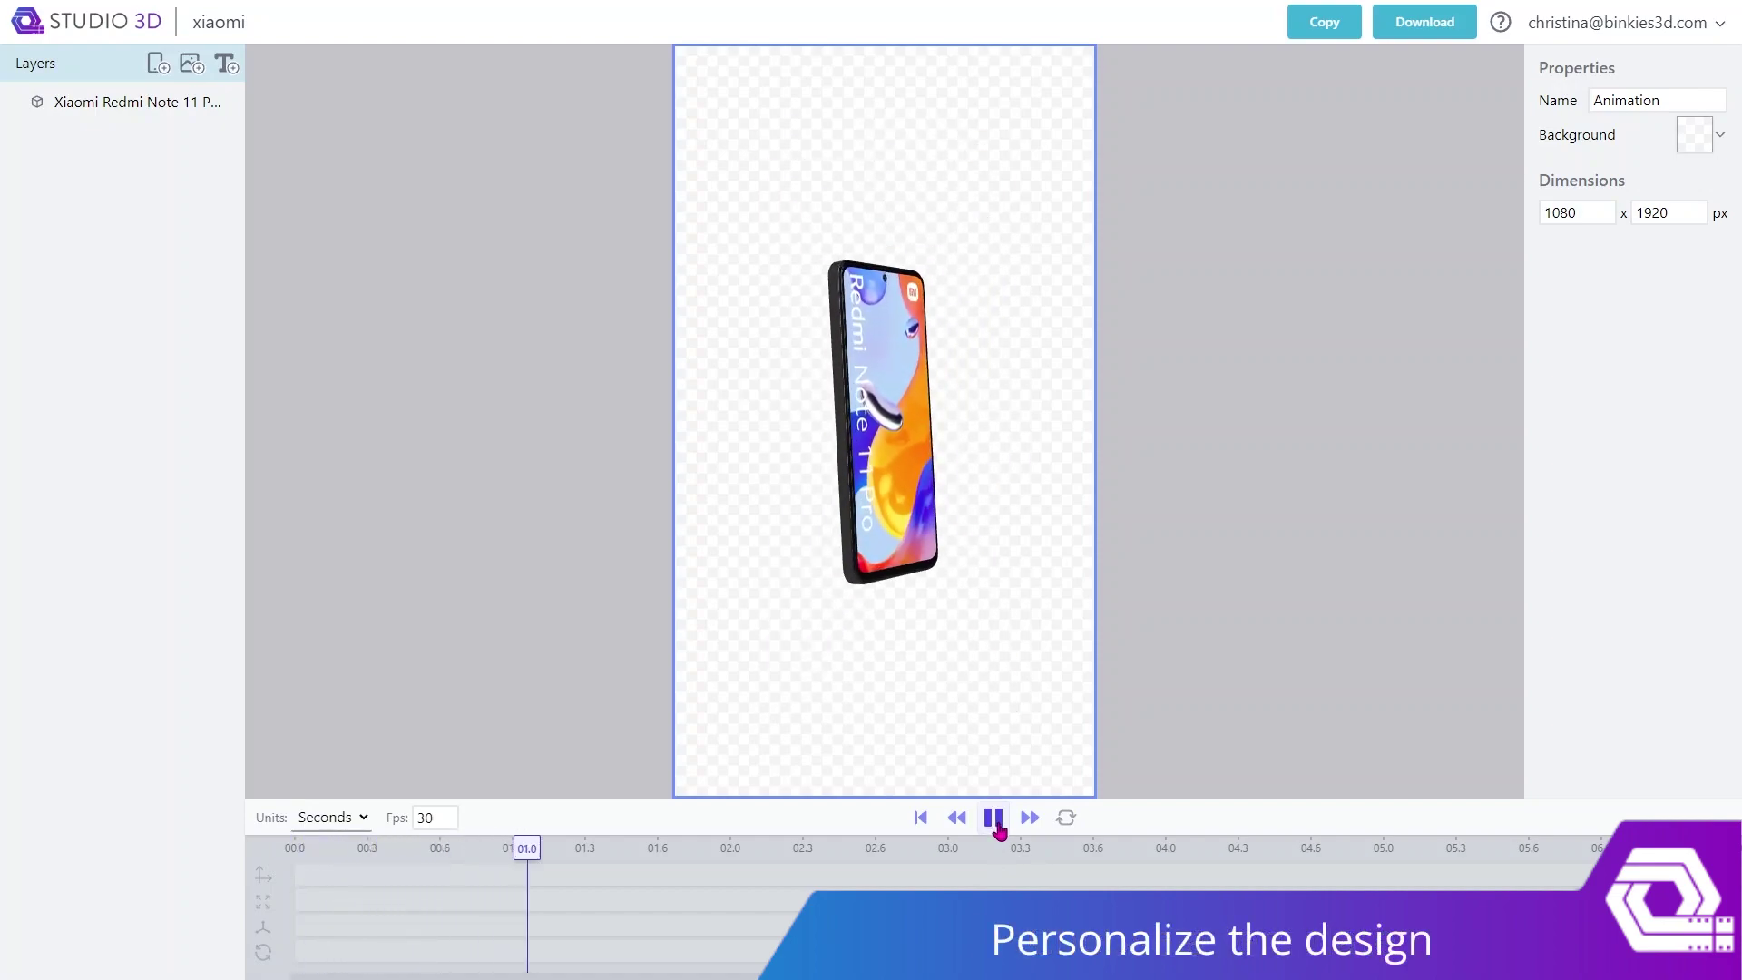
pyautogui.hotkey('ctrl', 'a')
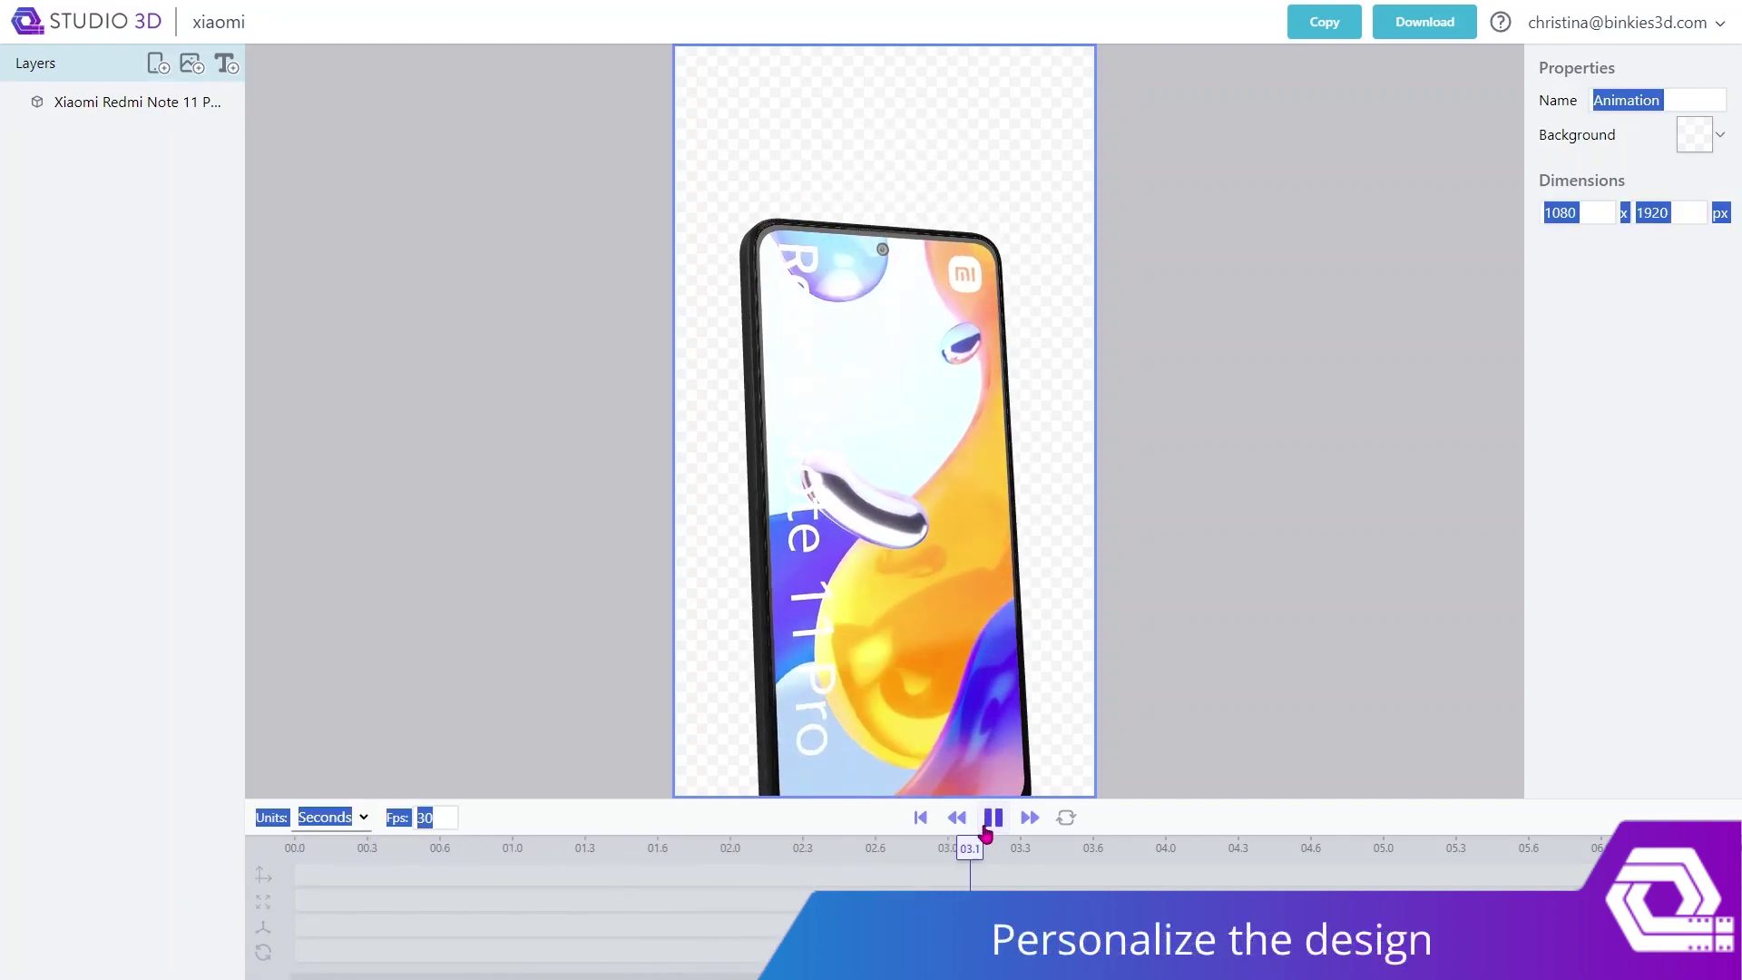
pyautogui.click(992, 817)
# - Replace the template's phone with an Apple iPhone 15 Pro and play it back
pyautogui.click(889, 472)
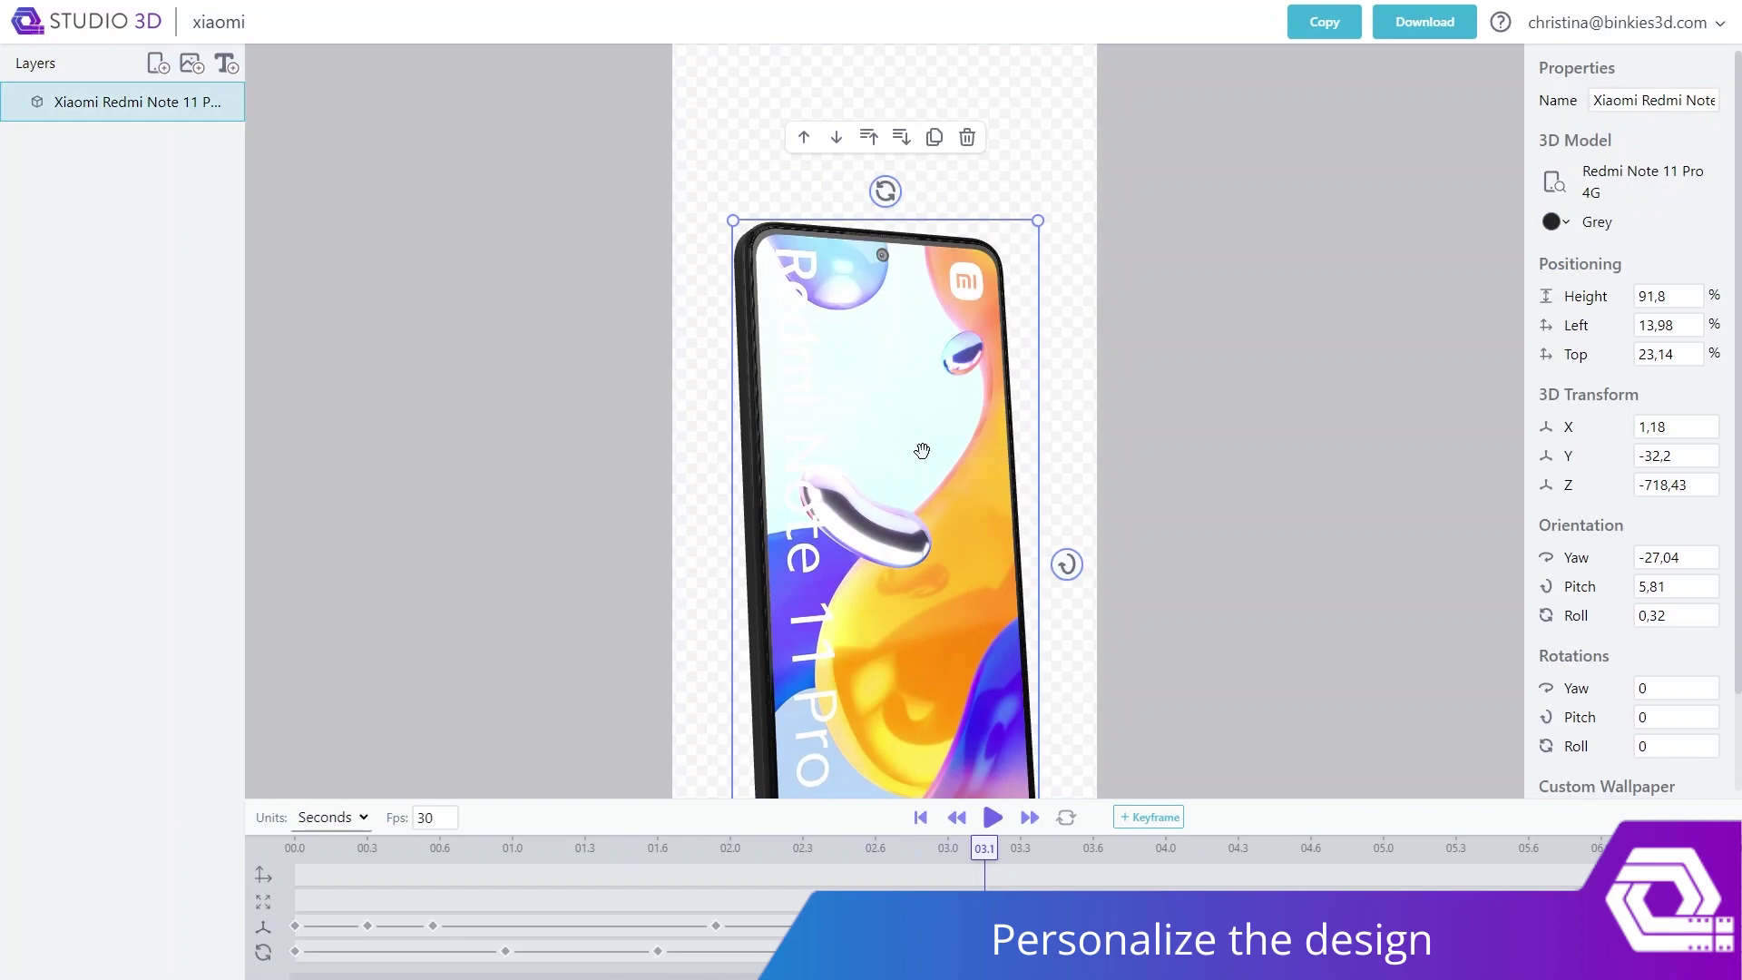
pyautogui.click(1601, 182)
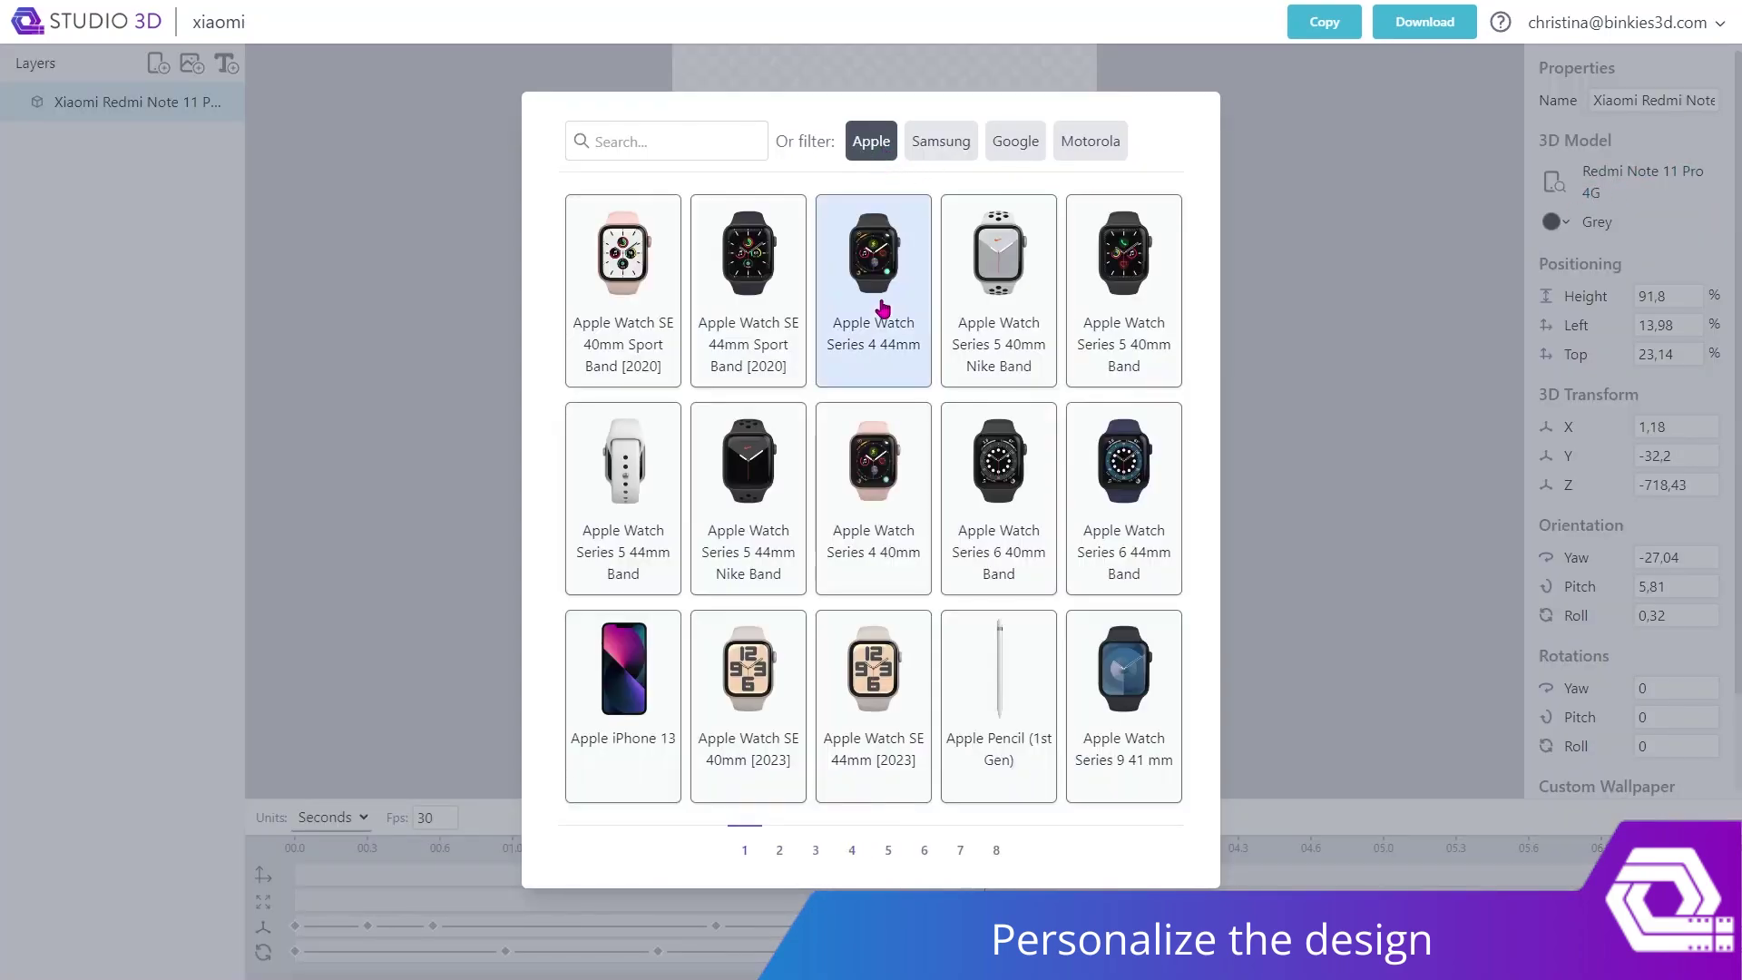
pyautogui.click(779, 850)
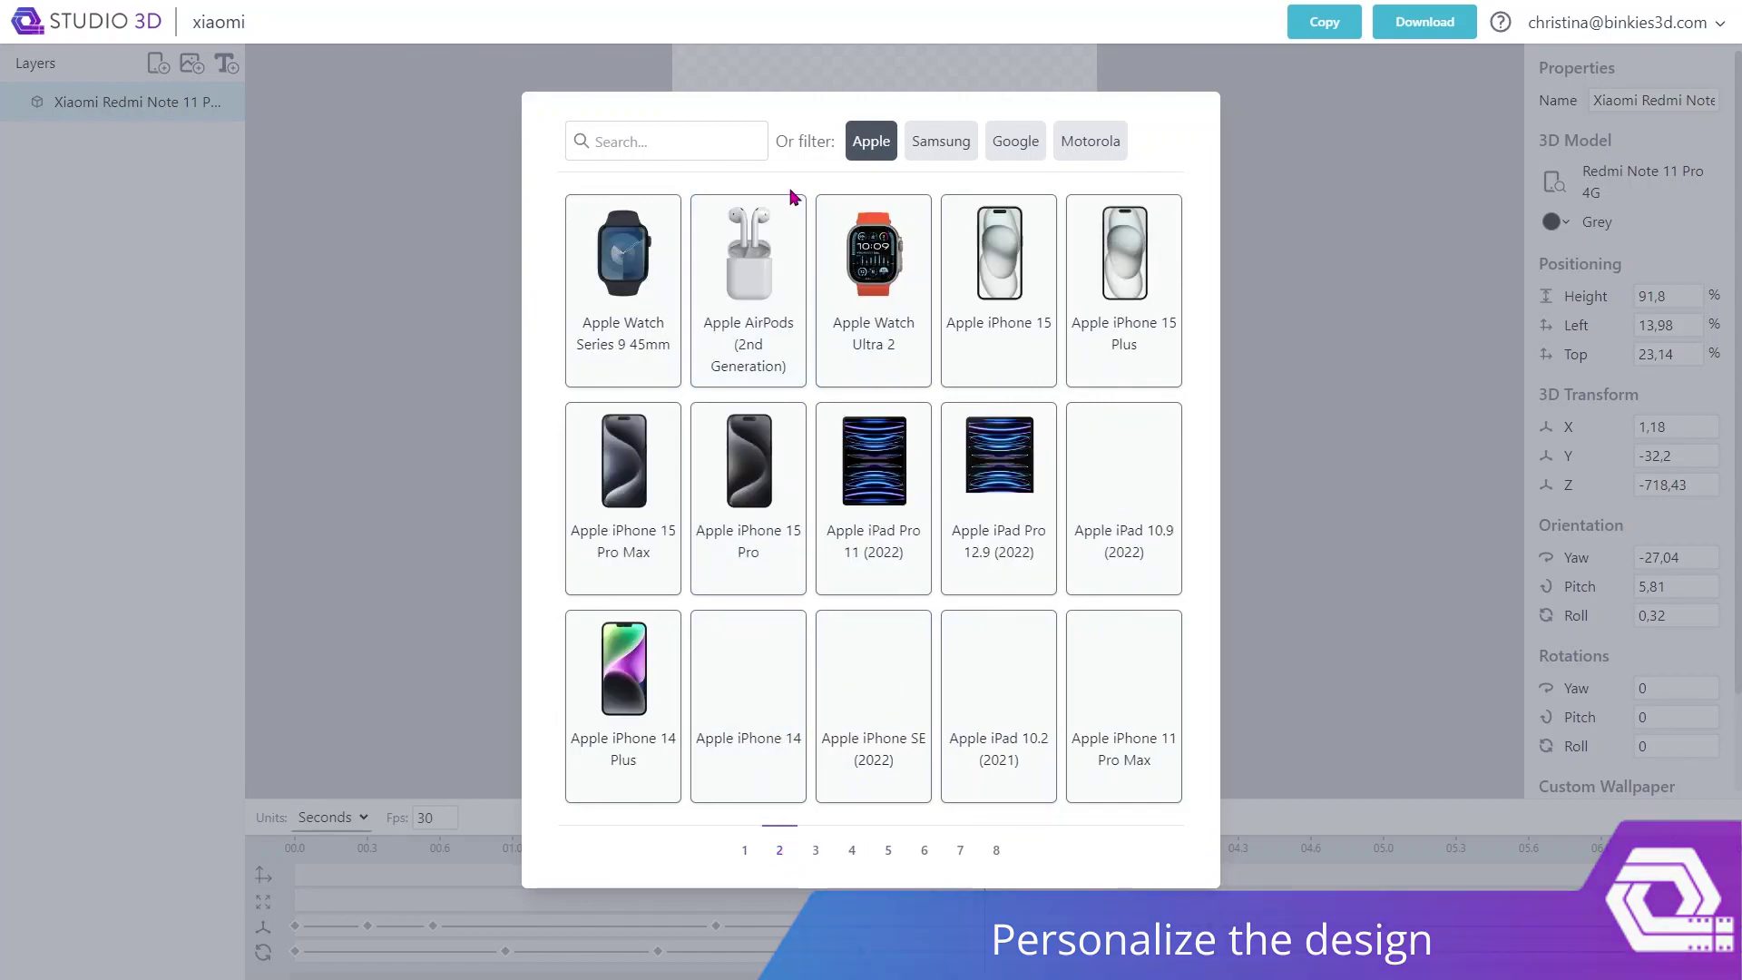
pyautogui.click(710, 489)
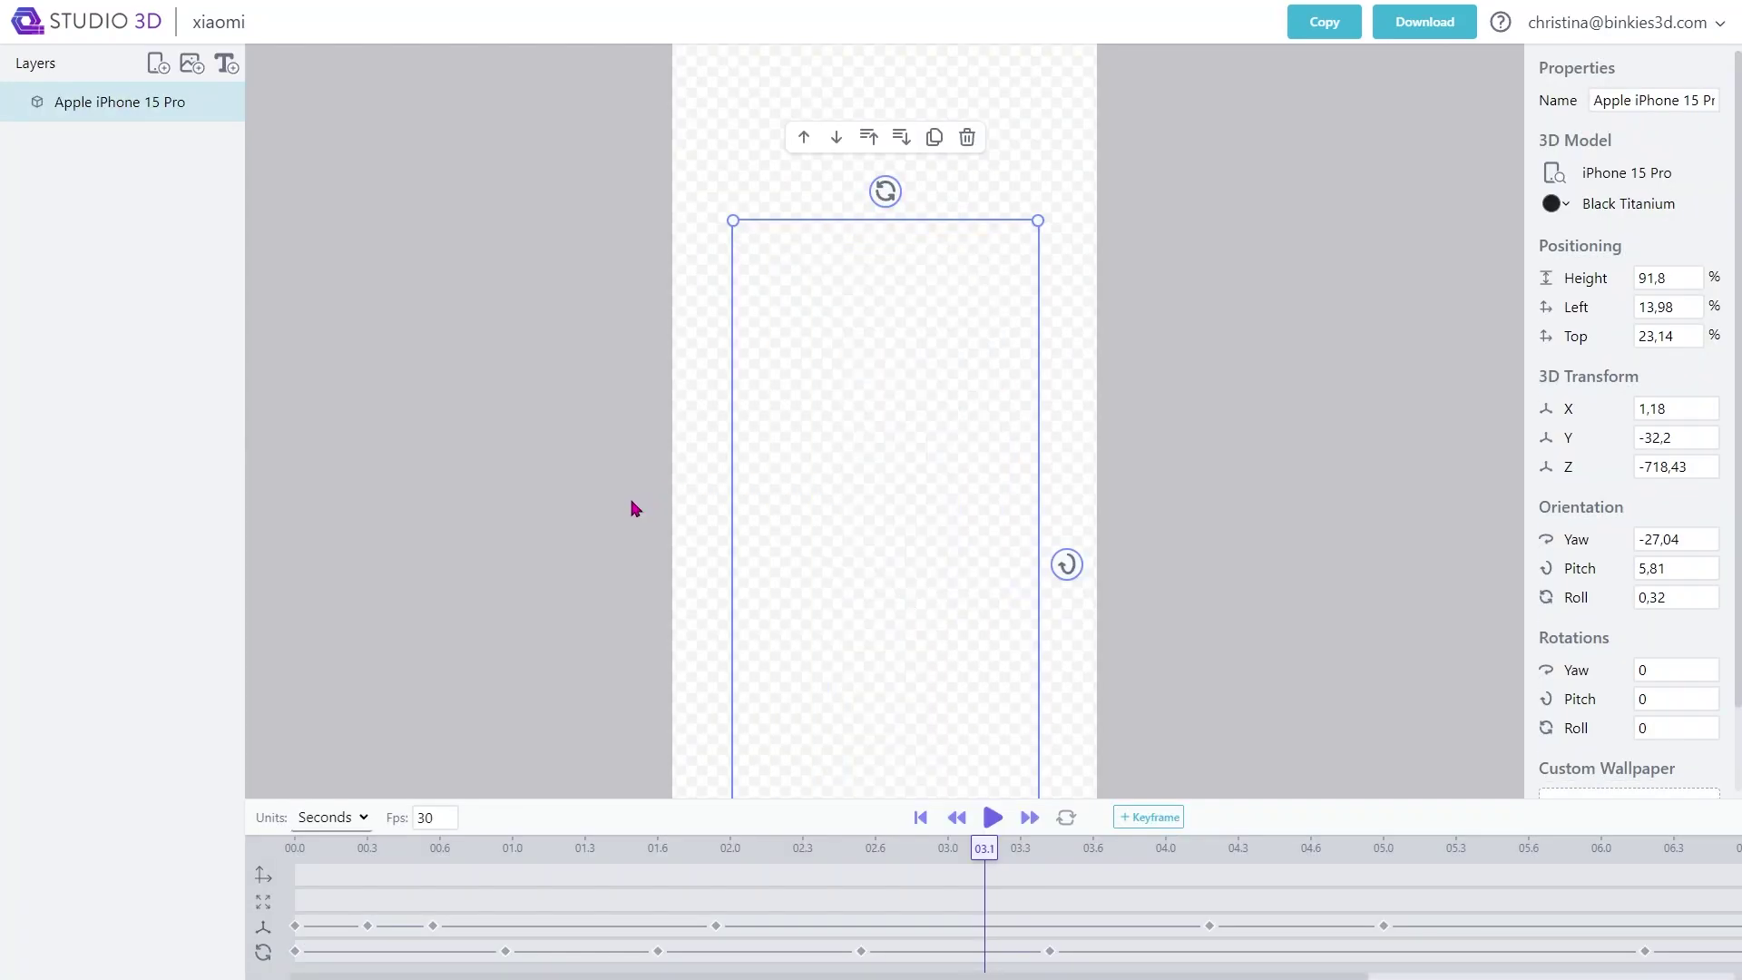
pyautogui.click(992, 818)
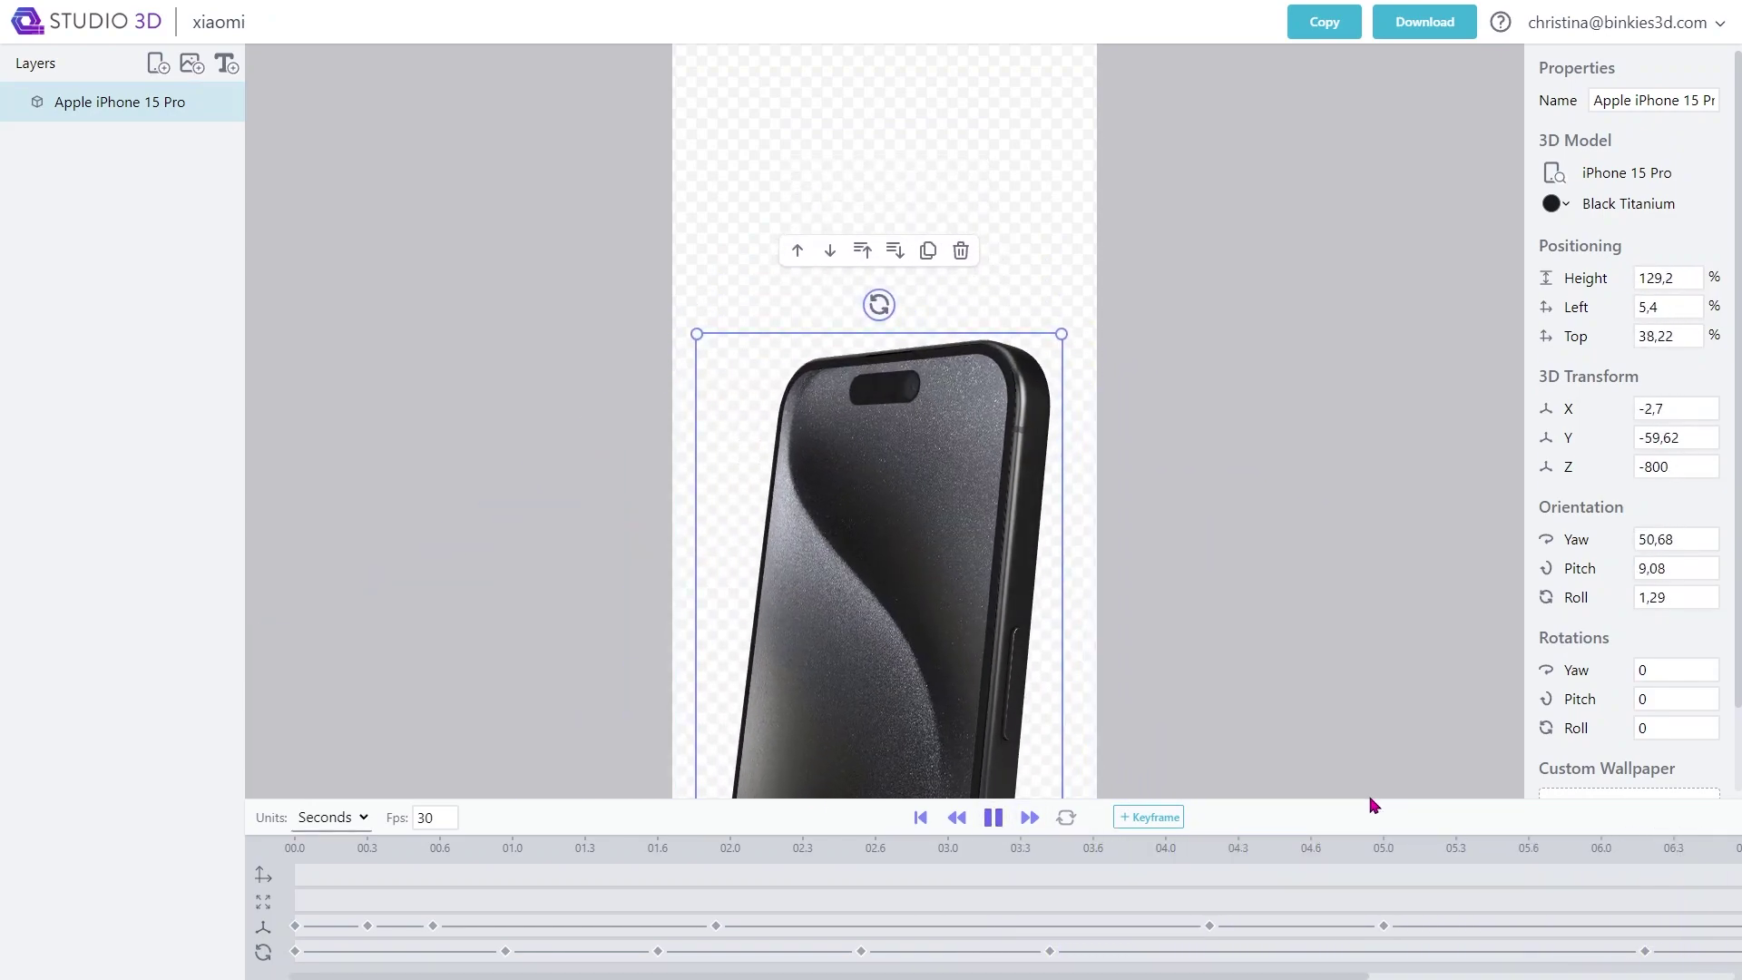
# - Open the download options and close them without downloading
pyautogui.click(1378, 33)
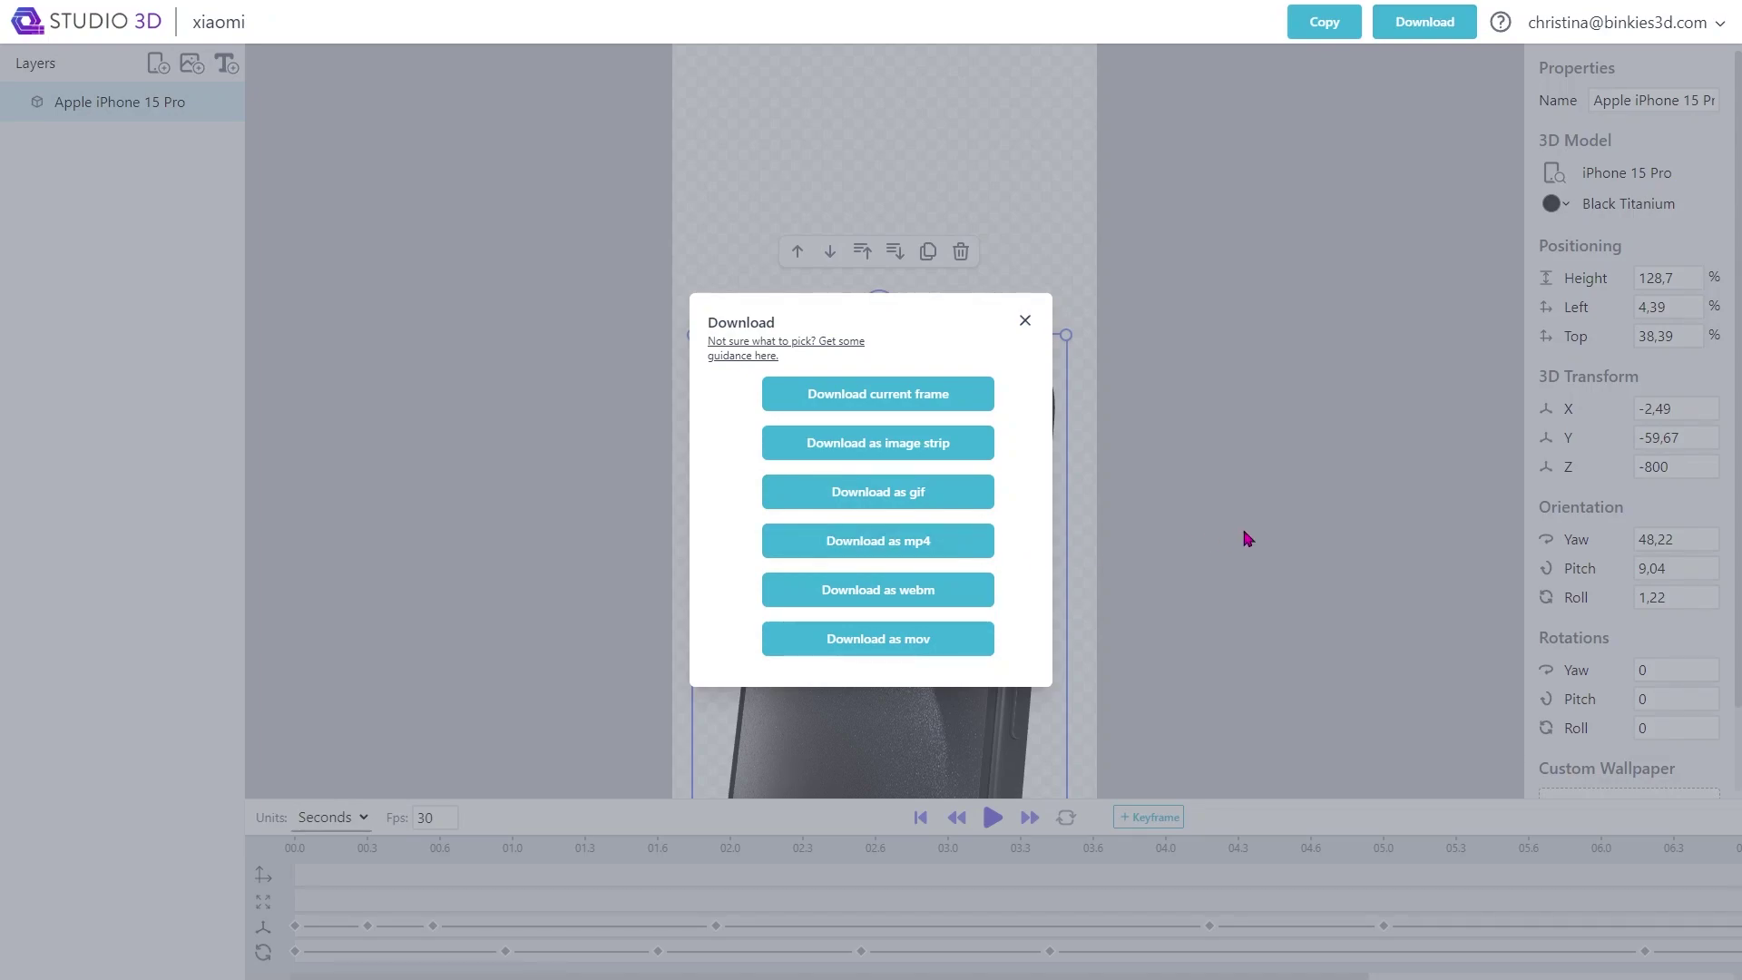
pyautogui.click(1027, 323)
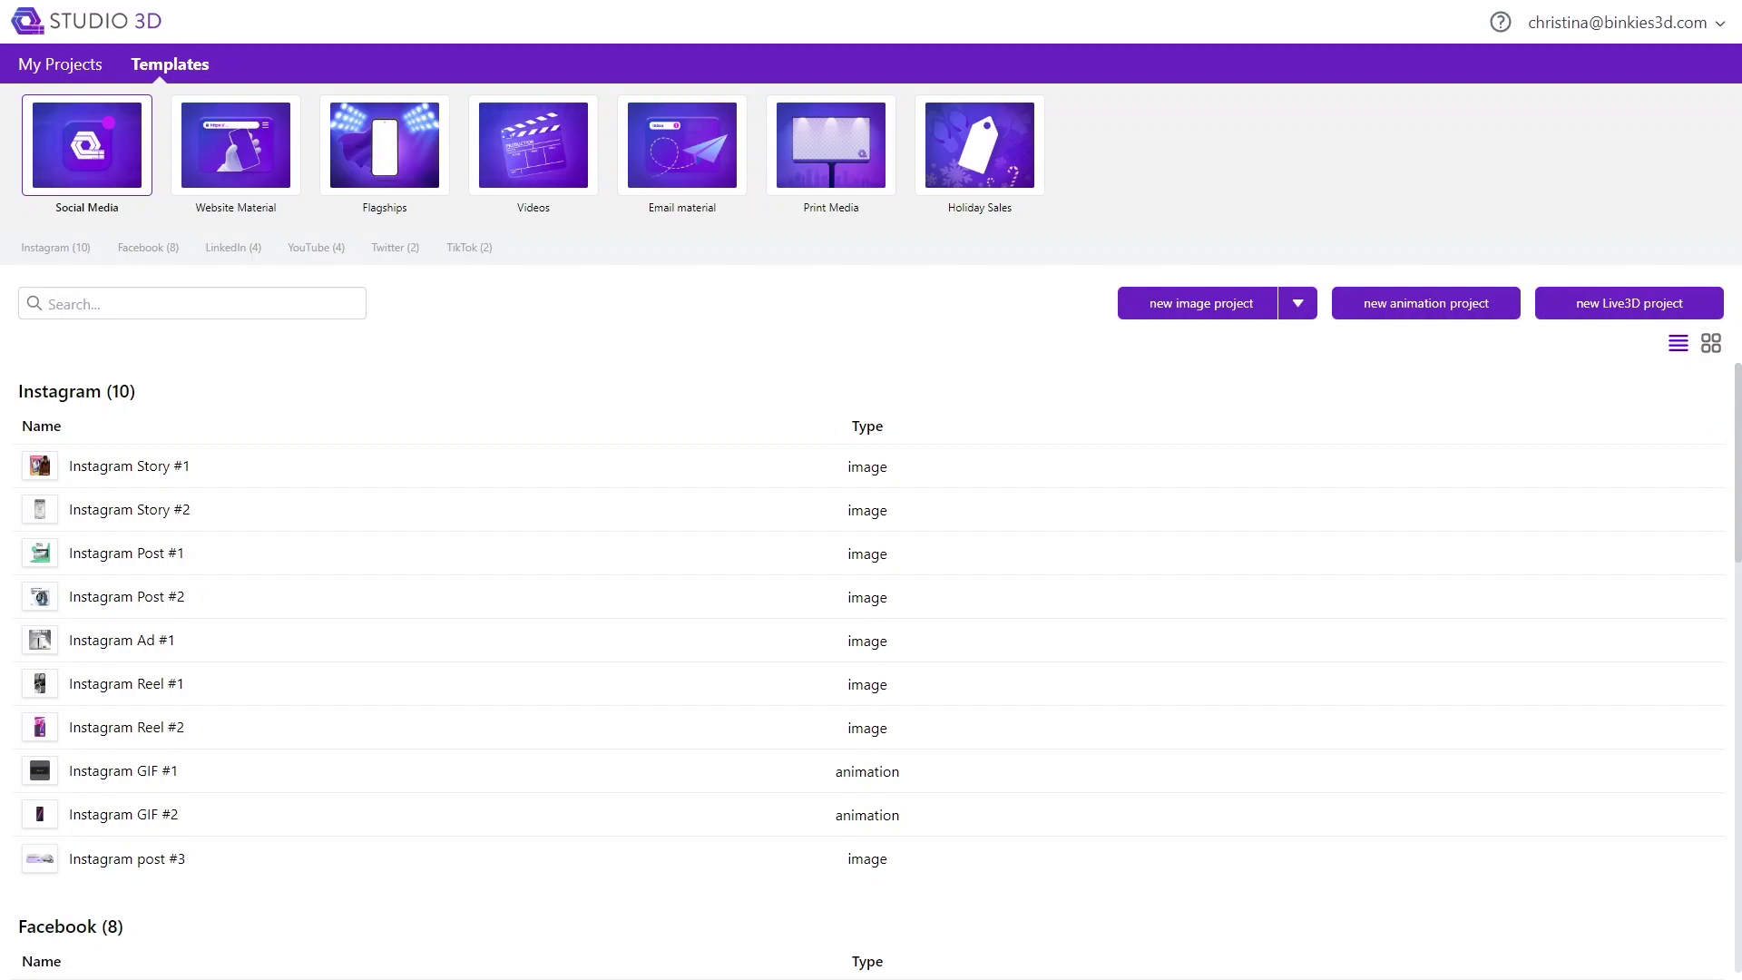
# - Create a new animation project and rename it from Untitled to Reel #1
pyautogui.click(1426, 312)
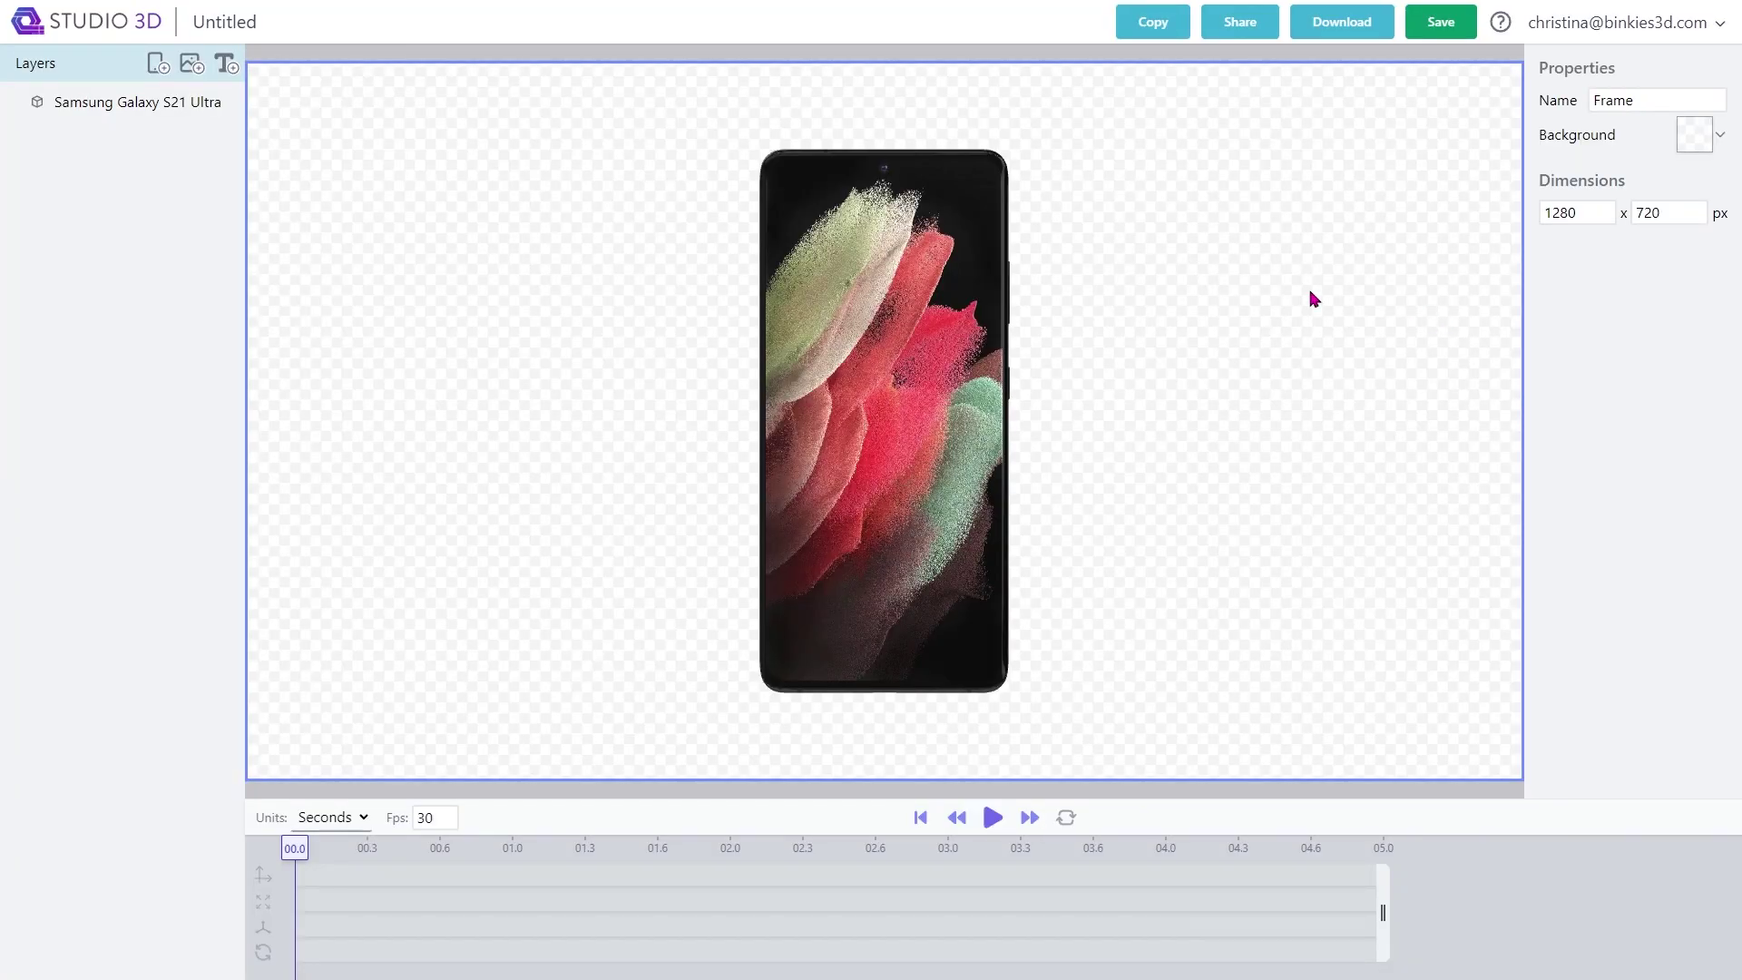
pyautogui.click(250, 23)
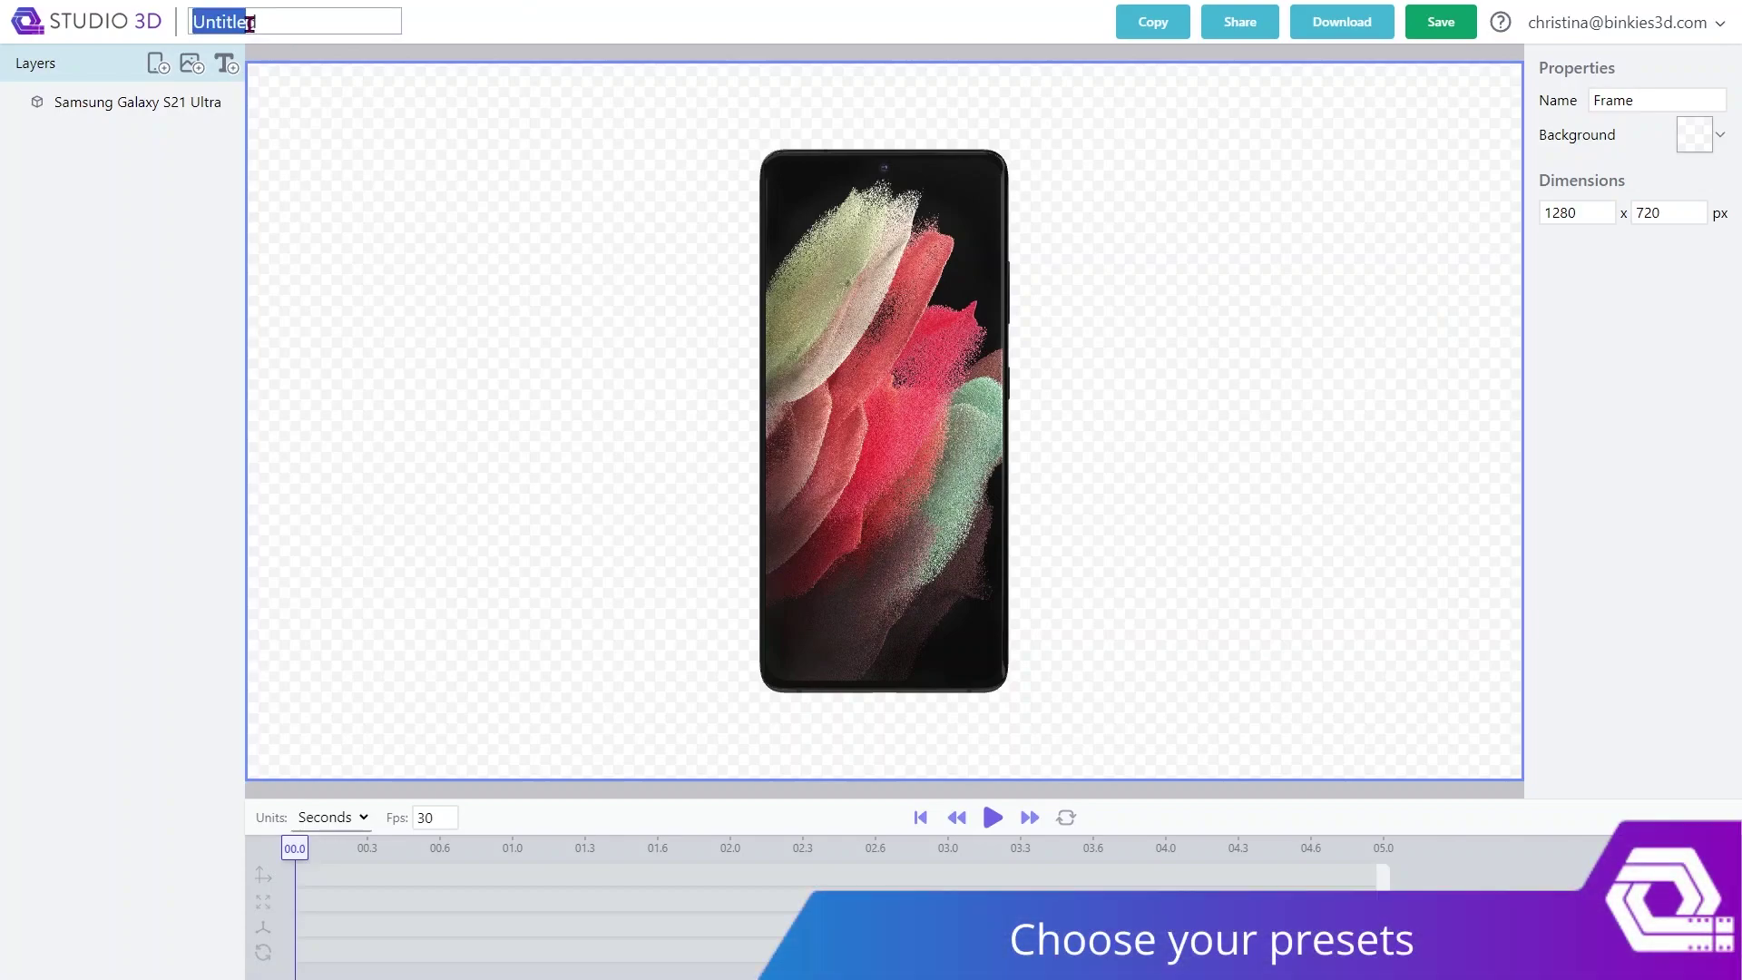
pyautogui.press('BackSpace')
pyautogui.write('1')
# - Set the frame dimensions to 1080 × 1920
pyautogui.click(1597, 213)
pyautogui.press('BackSpace')
pyautogui.press('BackSpace')
pyautogui.press('BackSpace')
pyautogui.press('BackSpace')
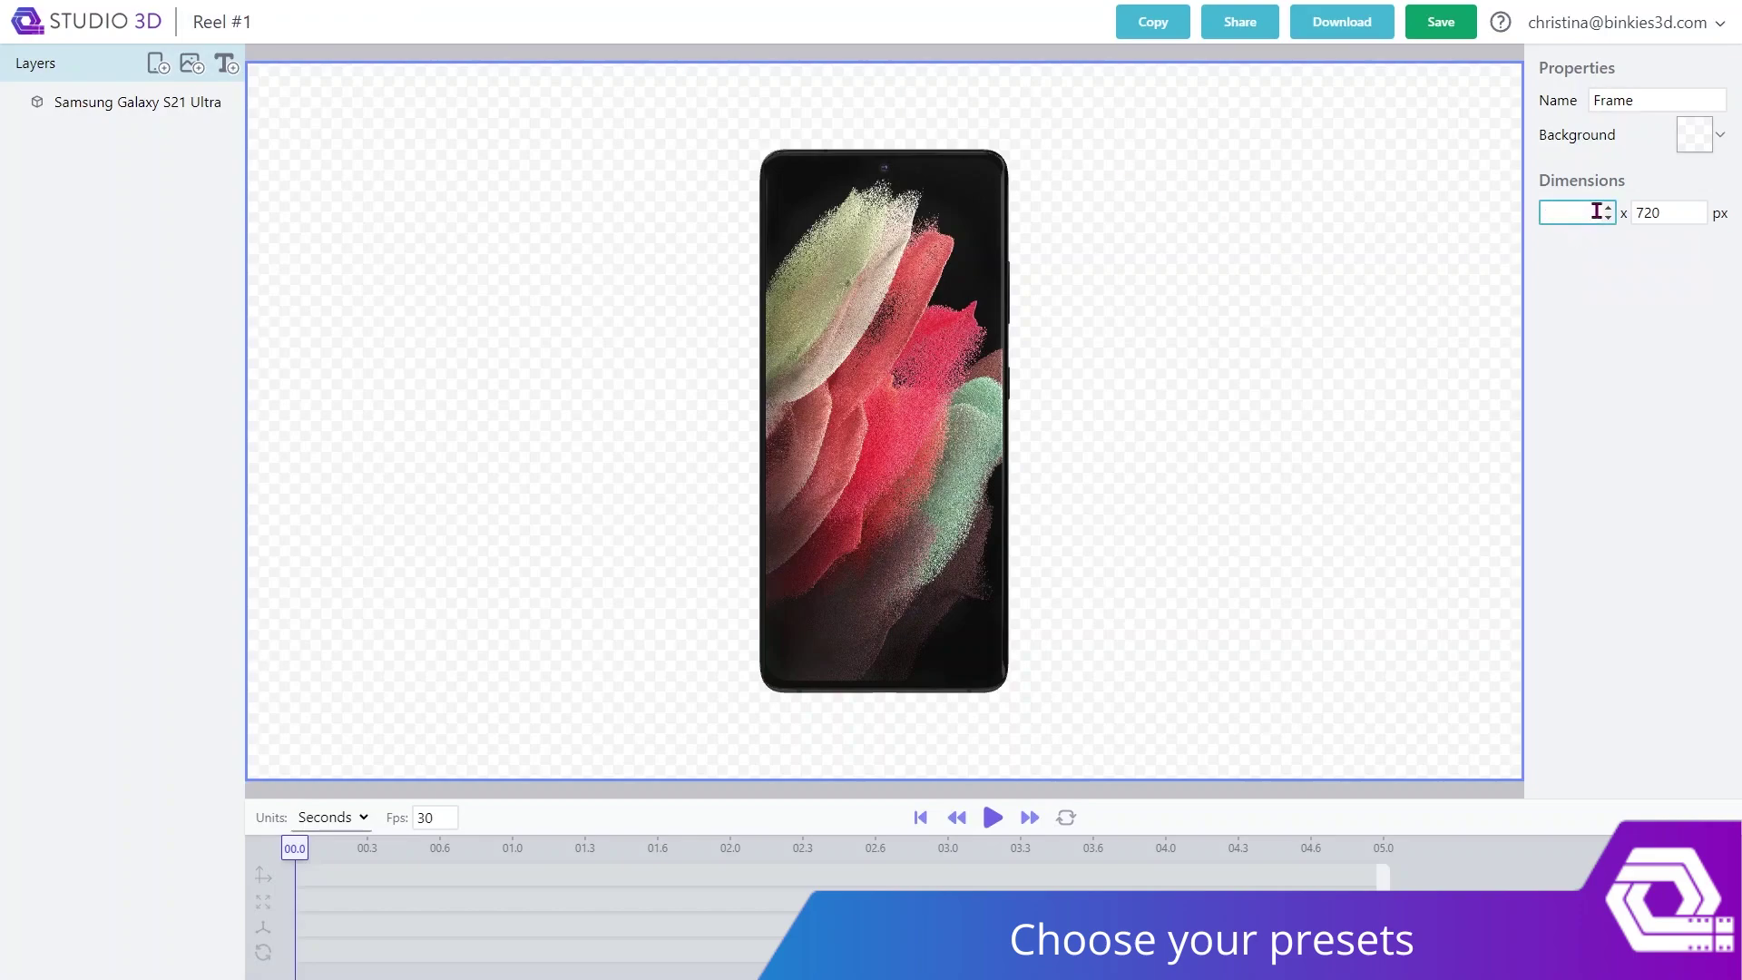
pyautogui.write('1080')
pyautogui.click(1646, 214)
pyautogui.doubleClick(1646, 214)
pyautogui.write('1920')
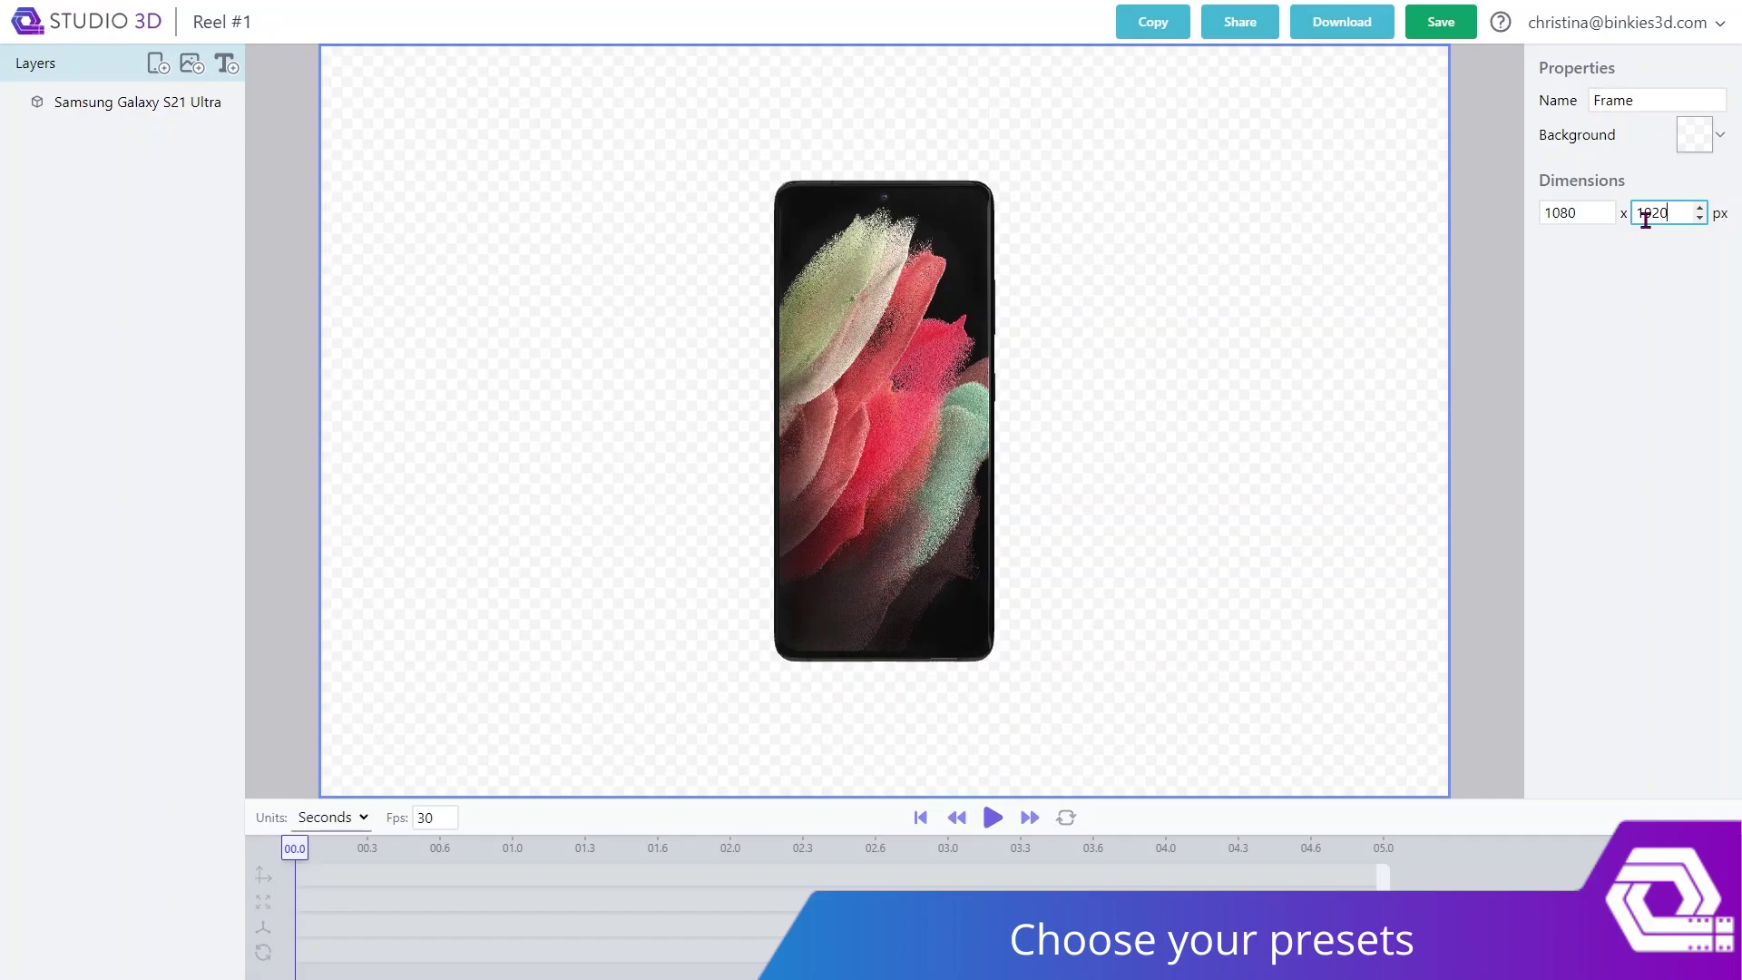
pyautogui.press('Return')
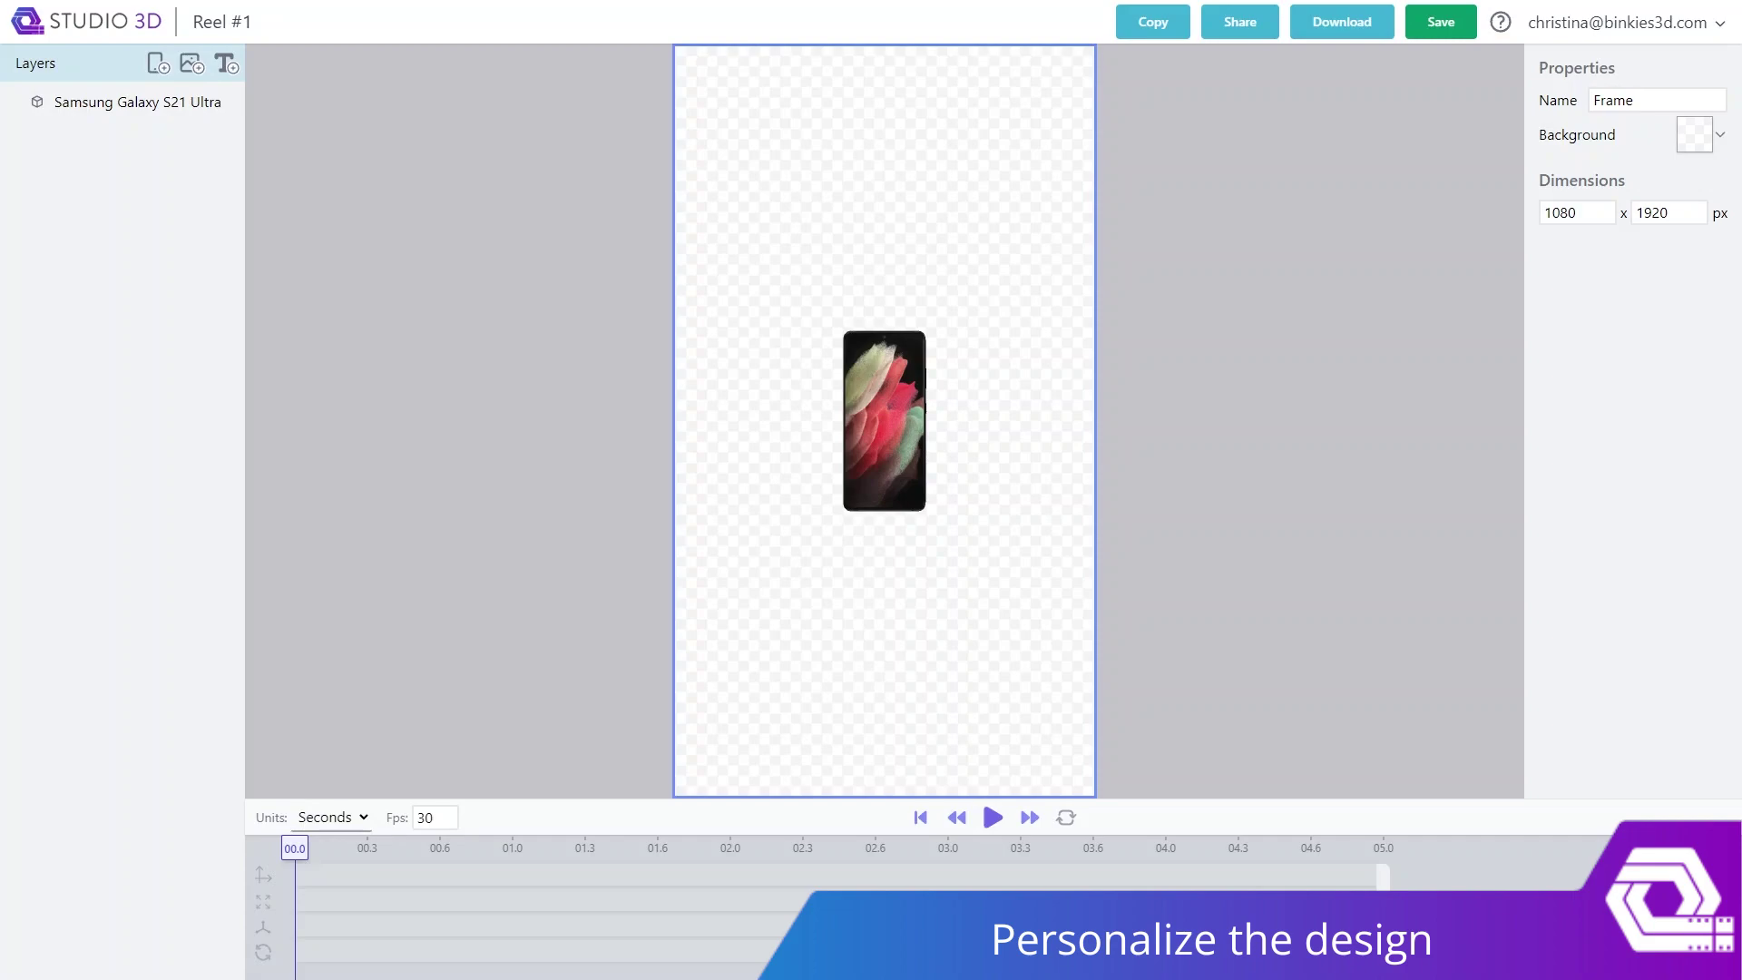
# - Swap the Galaxy S21 Ultra for a Samsung Galaxy S24+ in Onyx Black
pyautogui.click(901, 392)
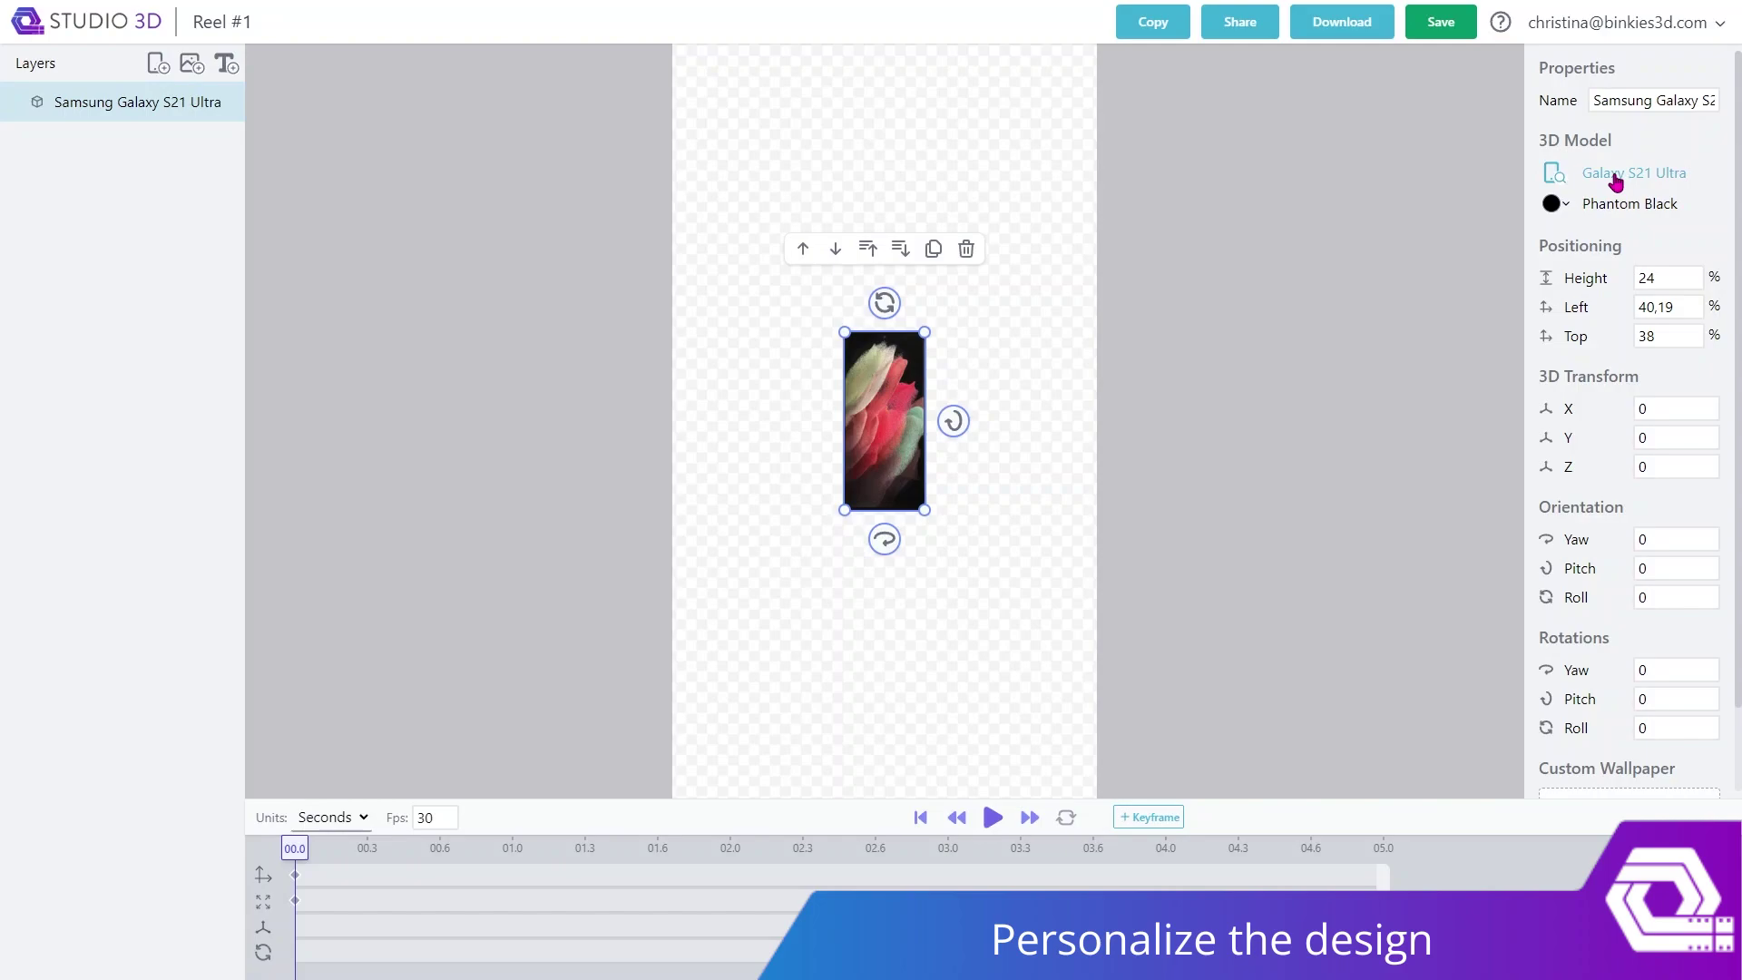
pyautogui.click(1615, 181)
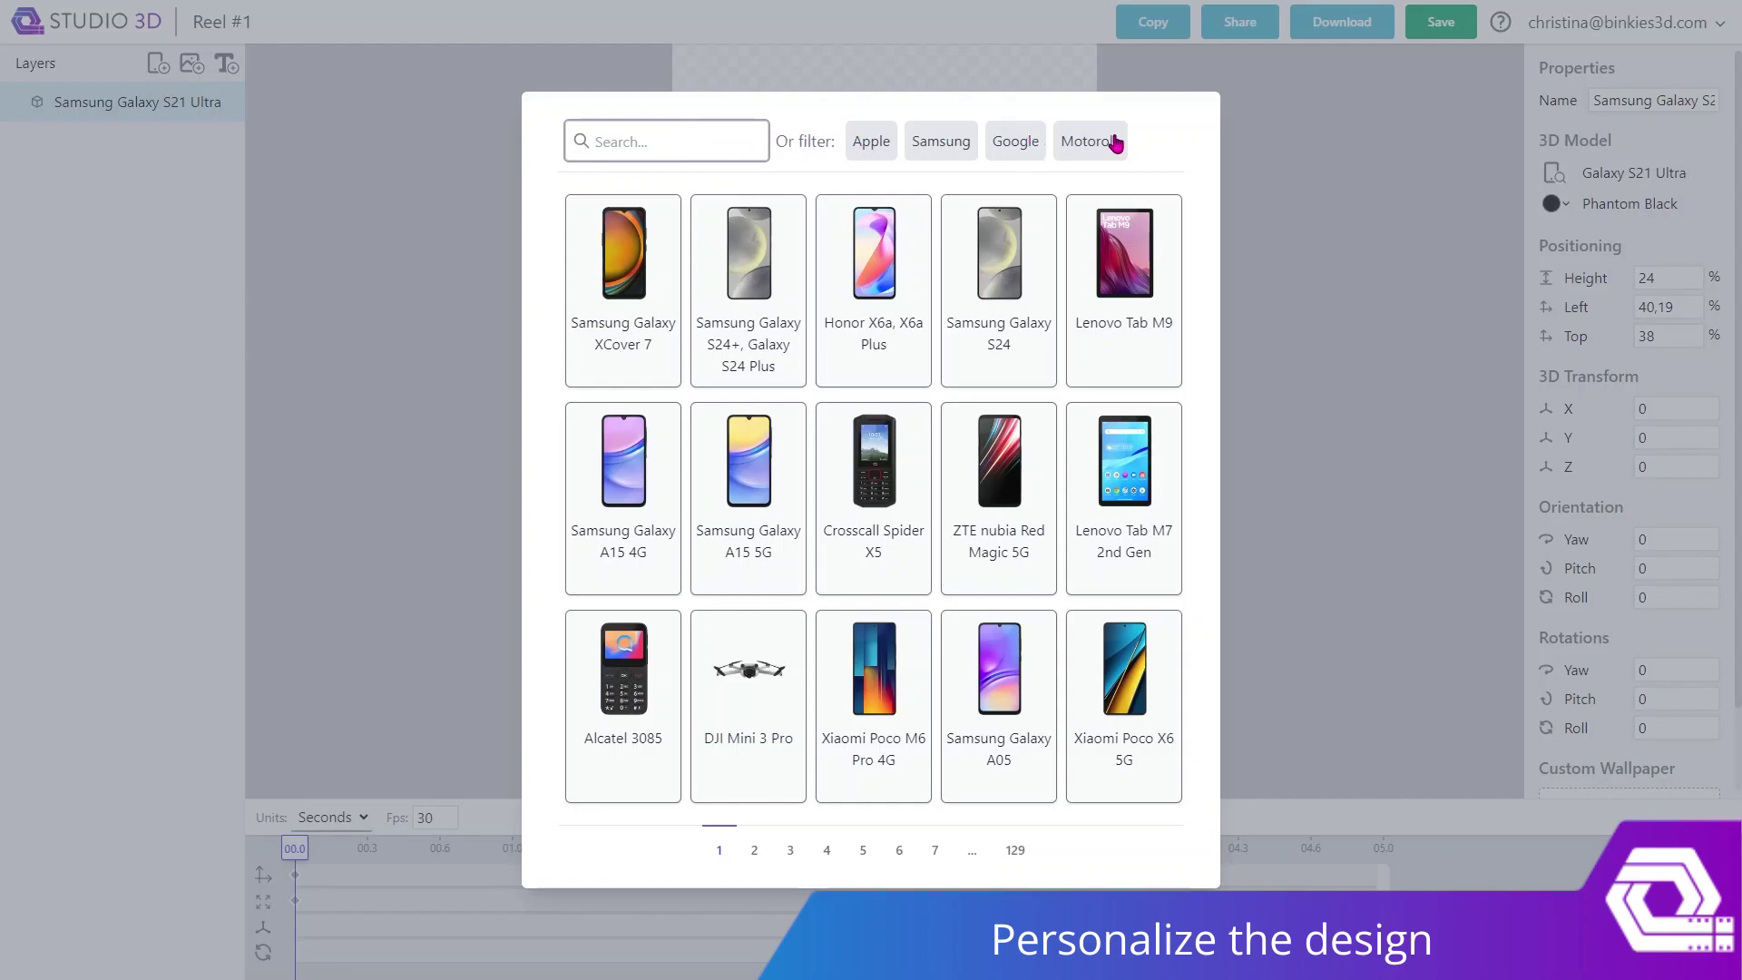
pyautogui.click(1114, 143)
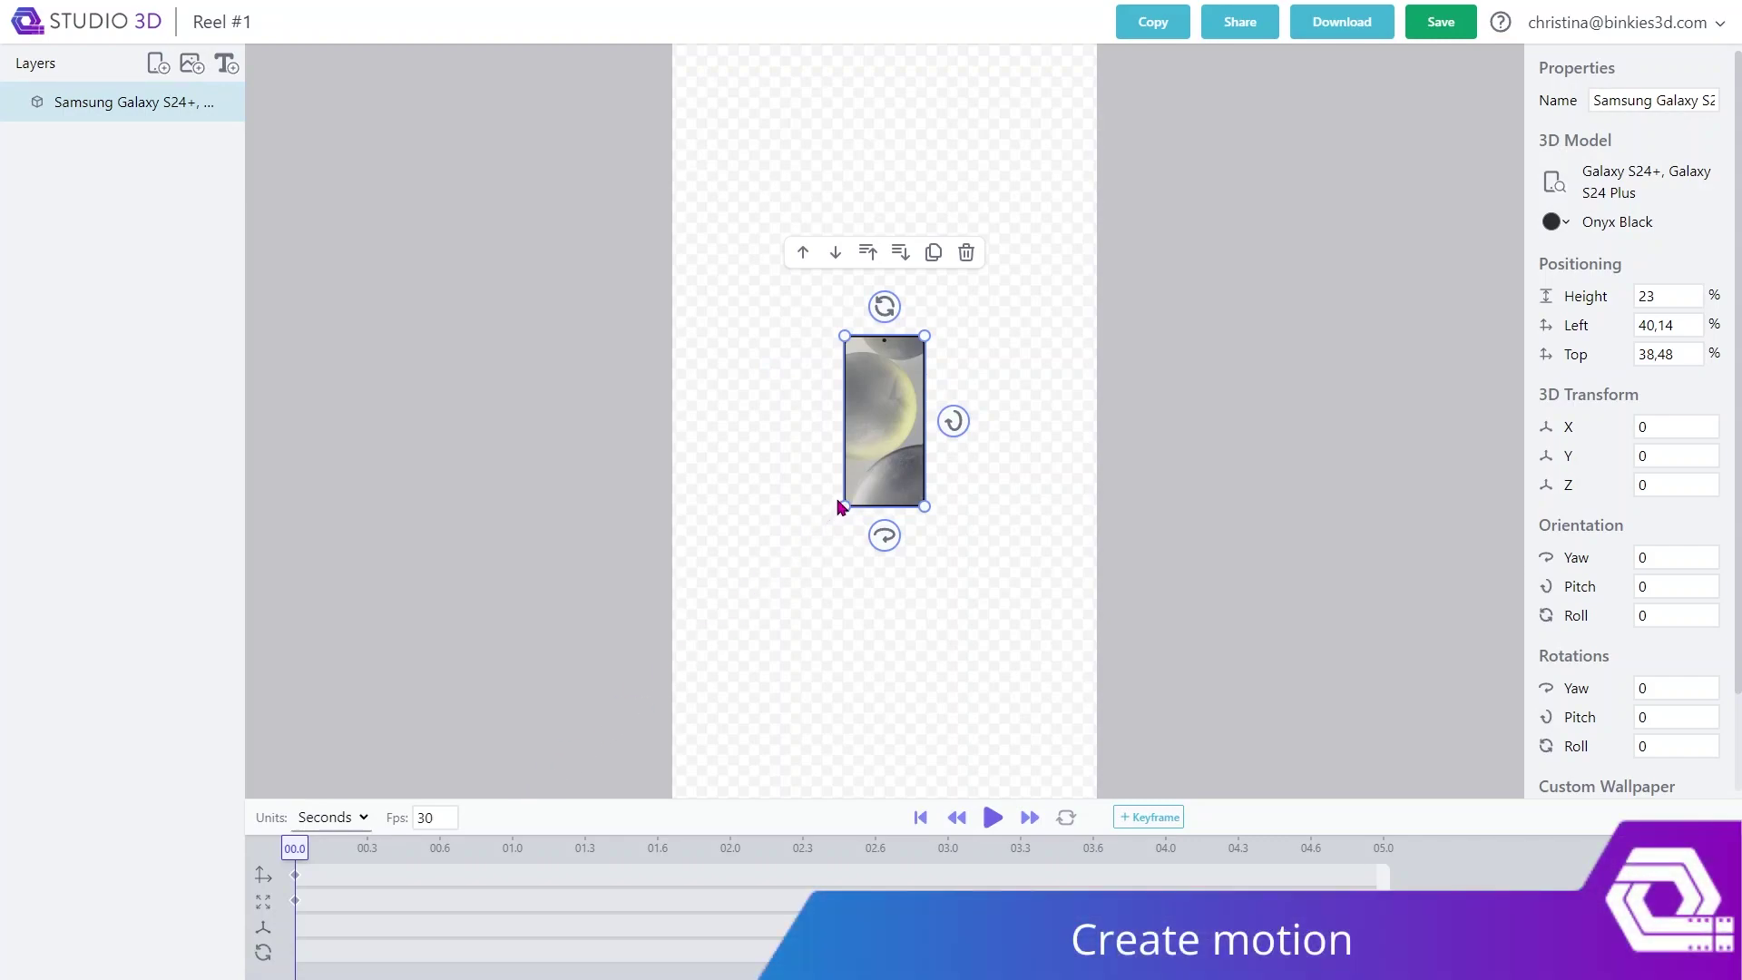
# - Enlarge the phone to about half the frame height and centre it
pyautogui.moveTo(845, 507); pyautogui.dragTo(743, 716)
pyautogui.moveTo(845, 669); pyautogui.dragTo(883, 644)
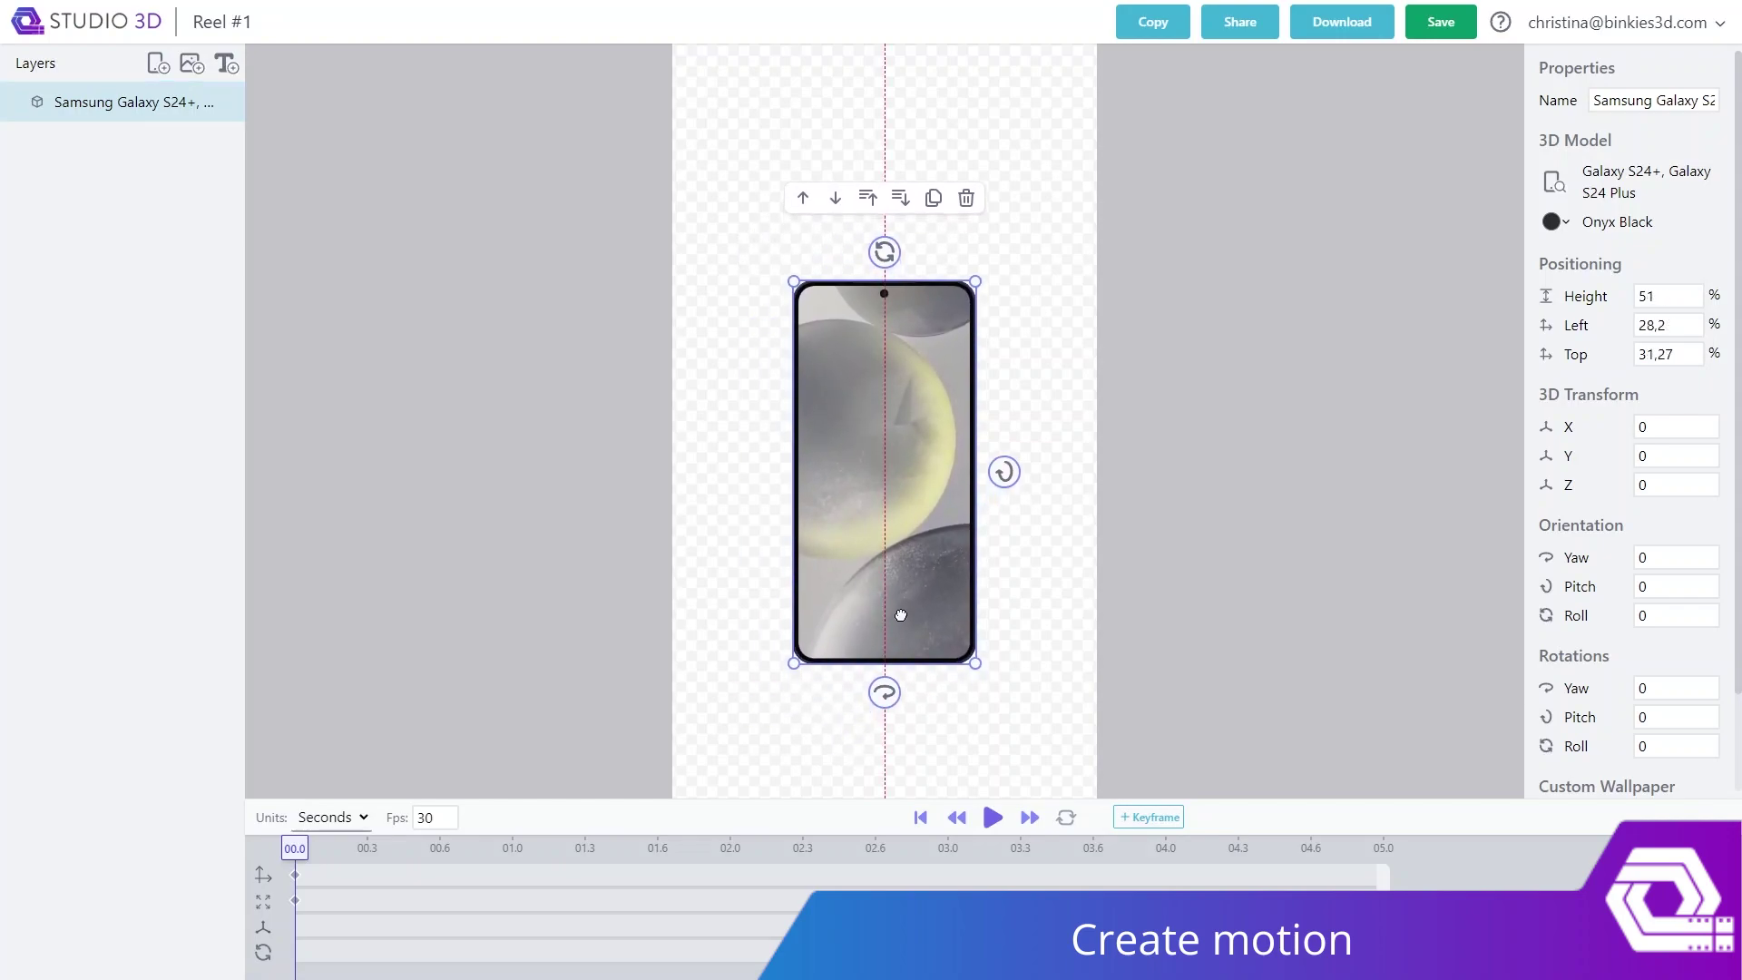
pyautogui.moveTo(901, 615); pyautogui.dragTo(899, 562)
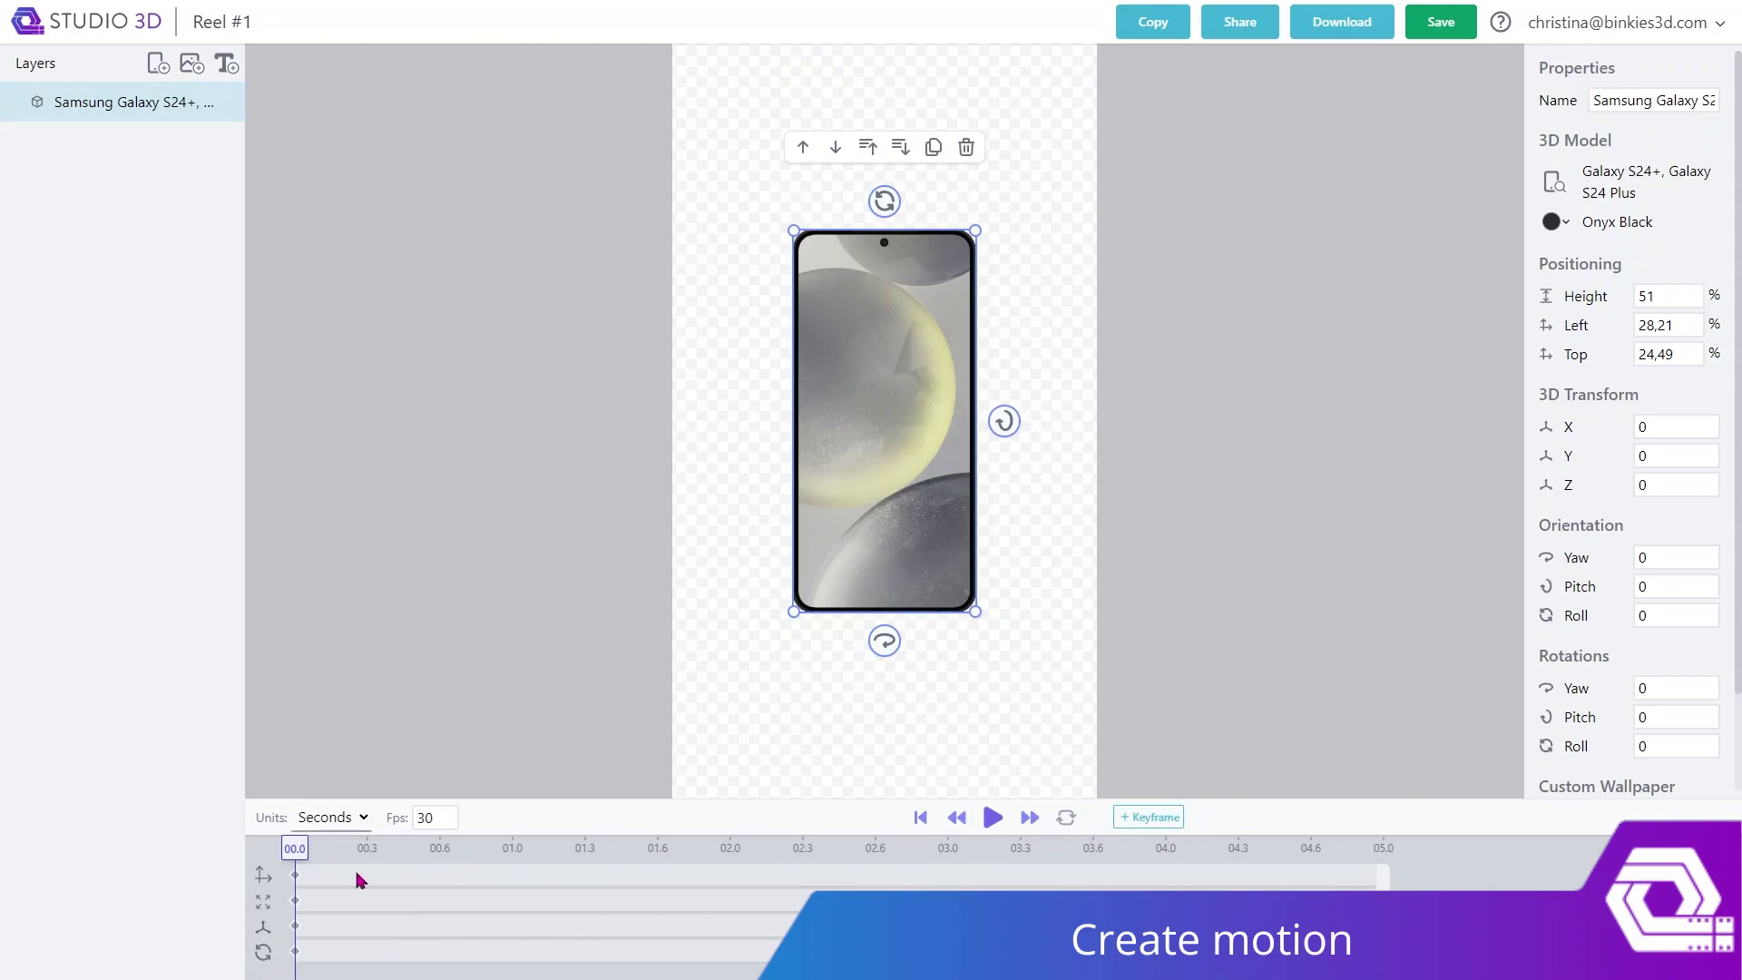
# - Add a keyframe at 02.0 with rotation yaw 1, keeping the timeline in seconds
pyautogui.moveTo(293, 849); pyautogui.dragTo(730, 851)
pyautogui.click(360, 824)
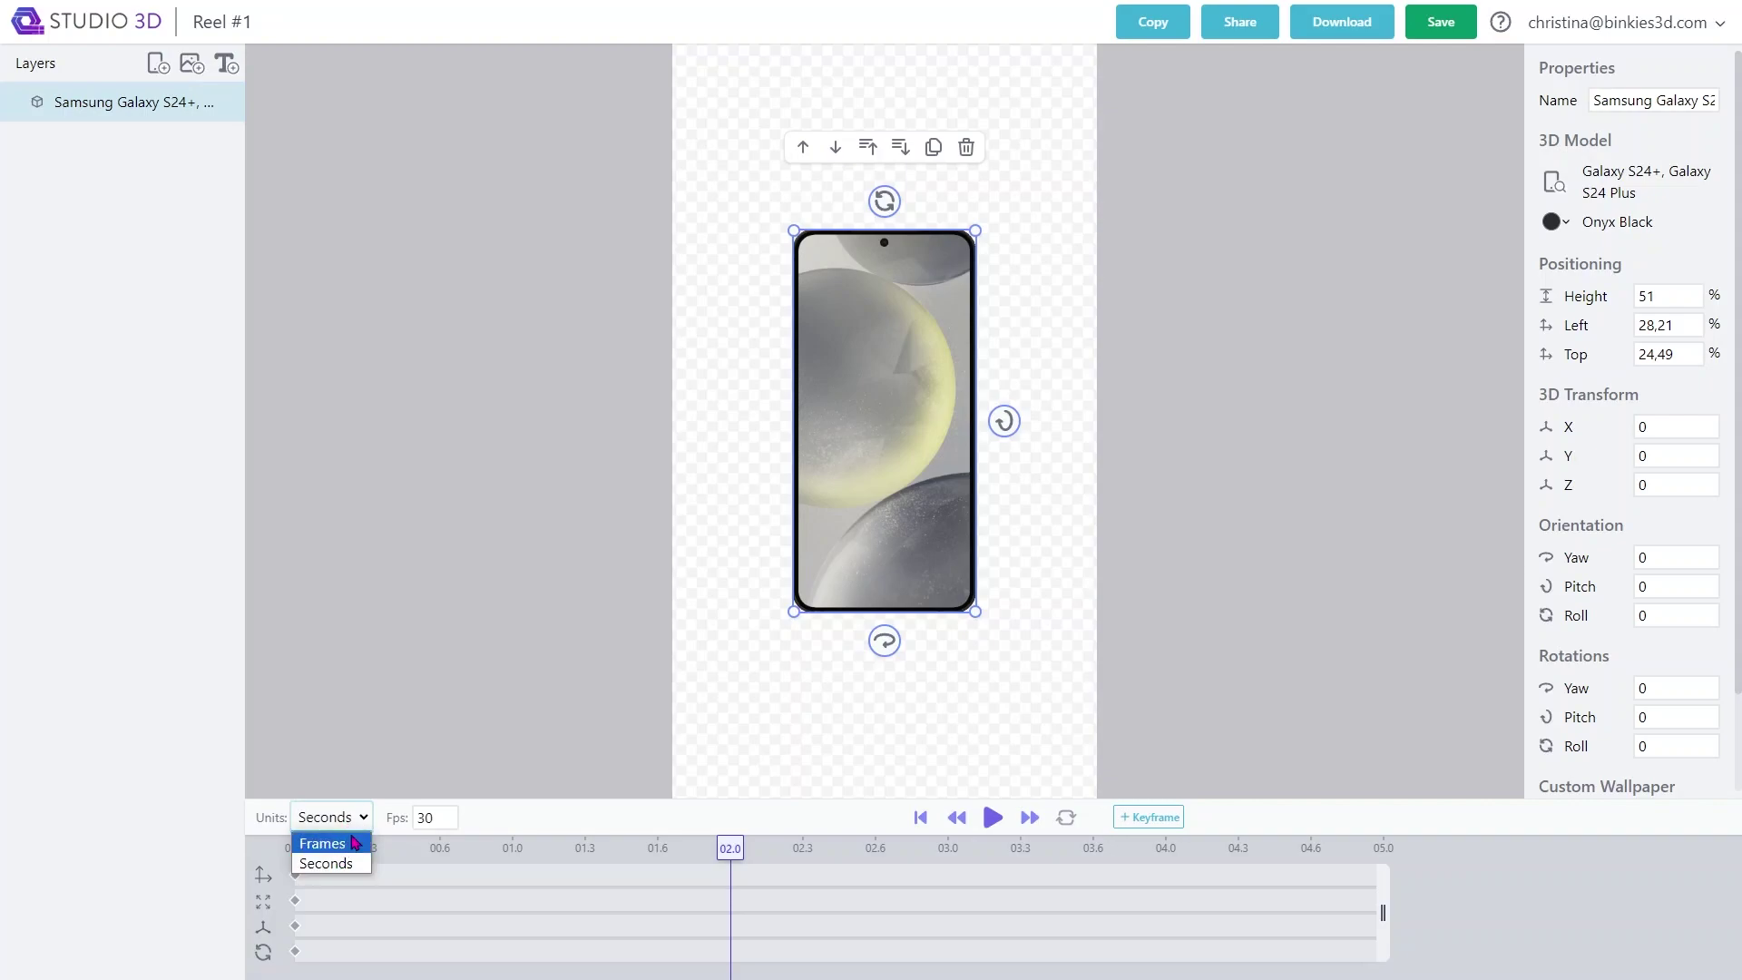
pyautogui.click(342, 863)
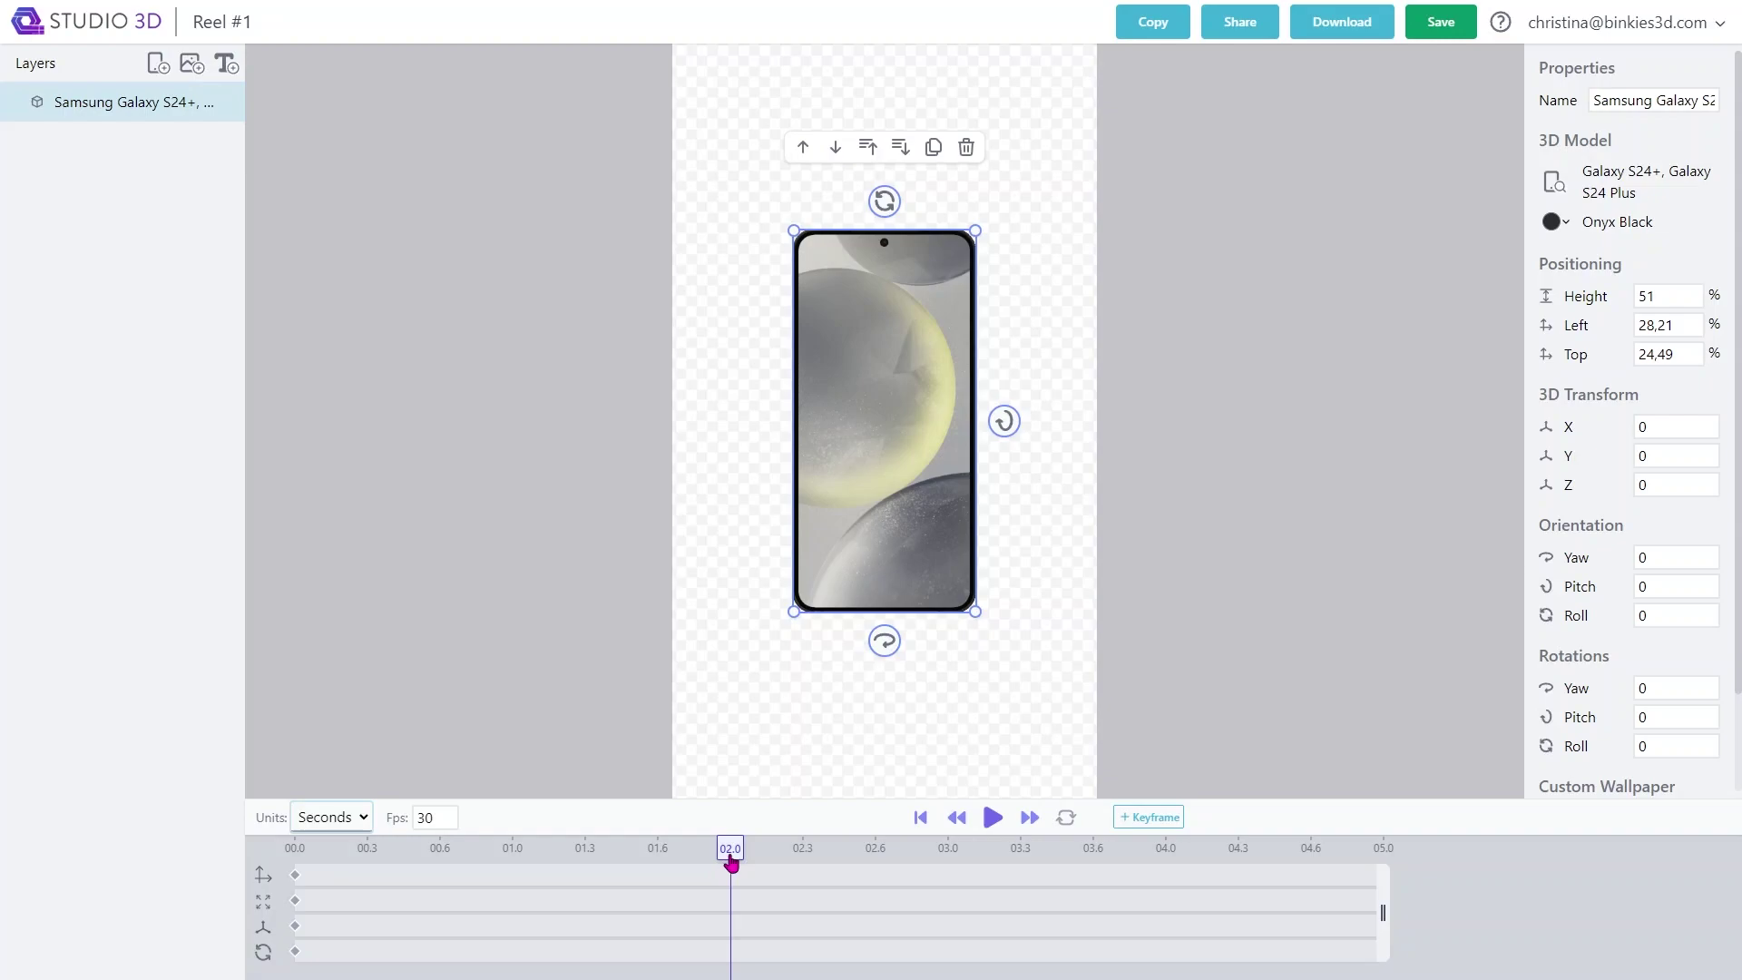
pyautogui.doubleClick(1644, 689)
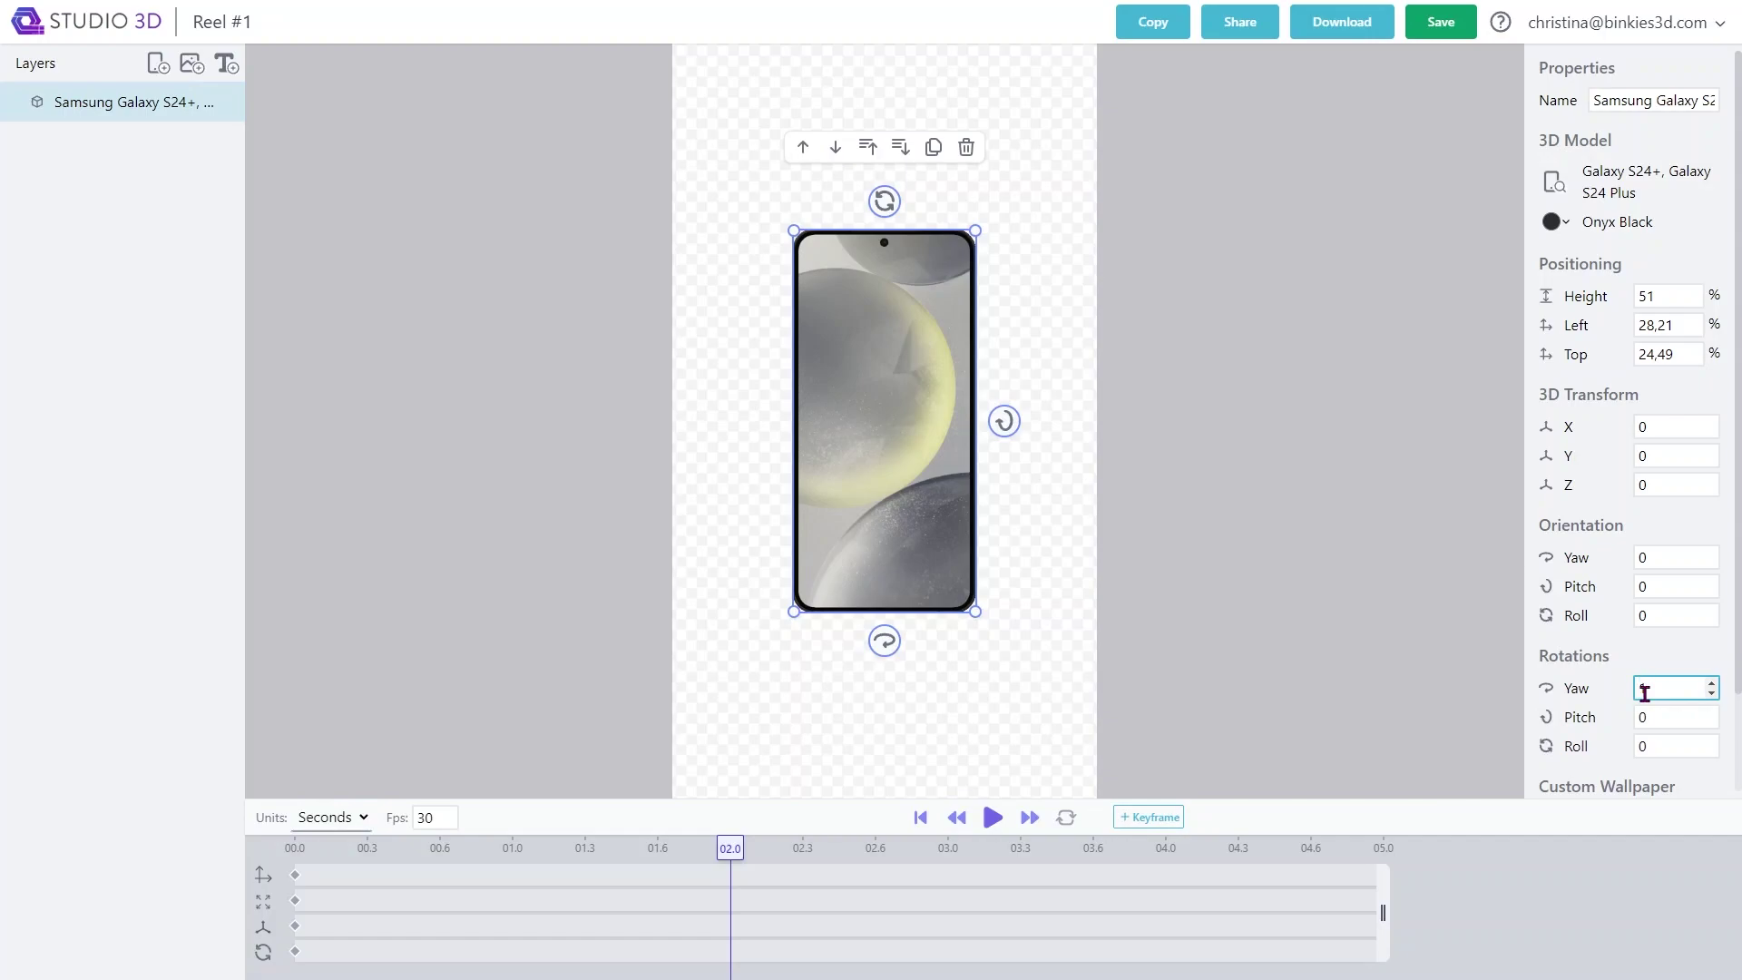
pyautogui.click(1157, 819)
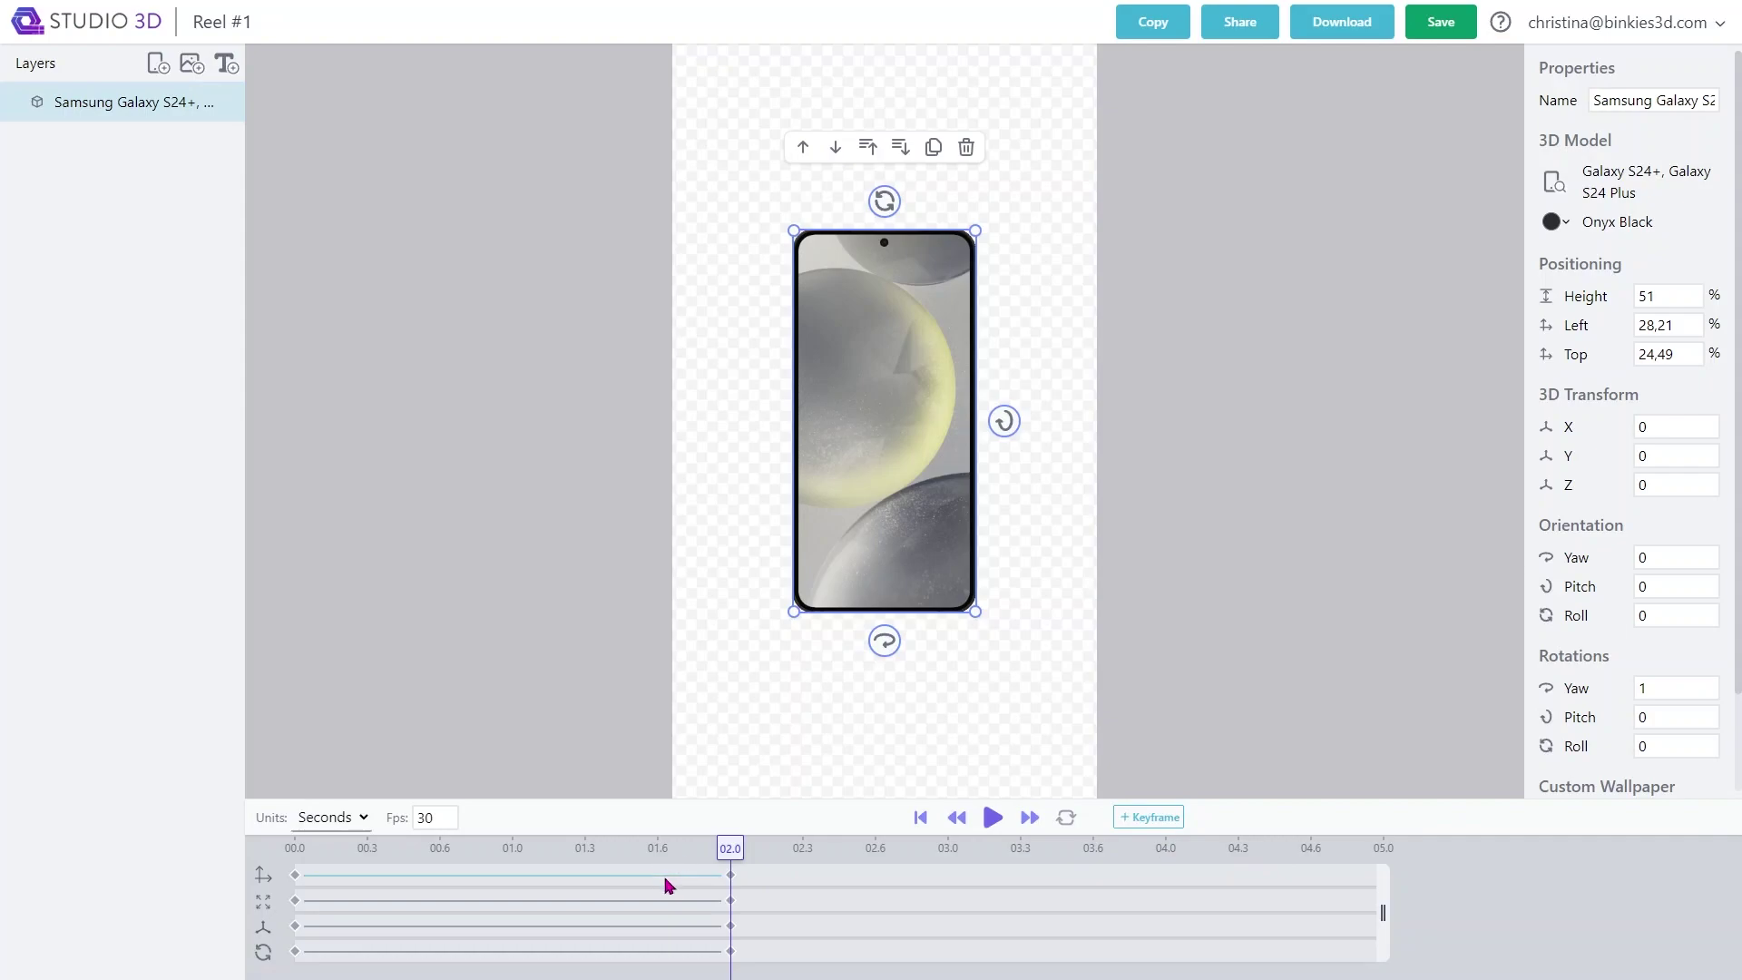
# - Rewind and play the rotation, then return the playhead to 02.0
pyautogui.moveTo(730, 848); pyautogui.dragTo(284, 855)
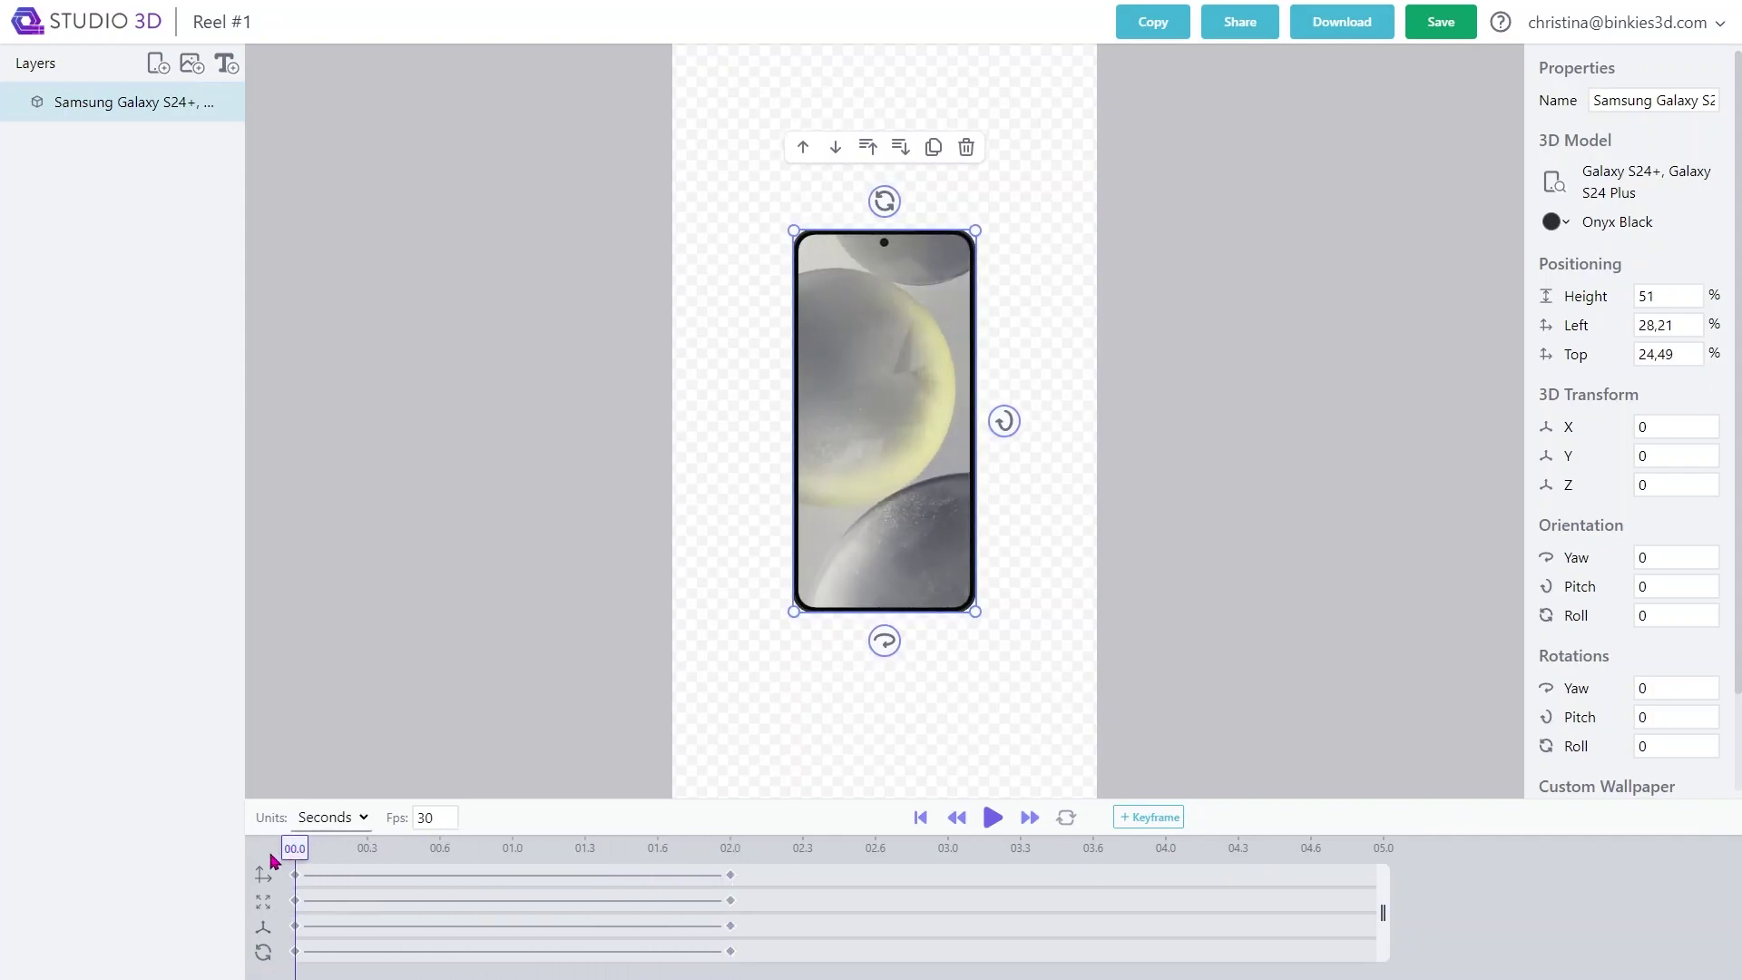
pyautogui.click(992, 817)
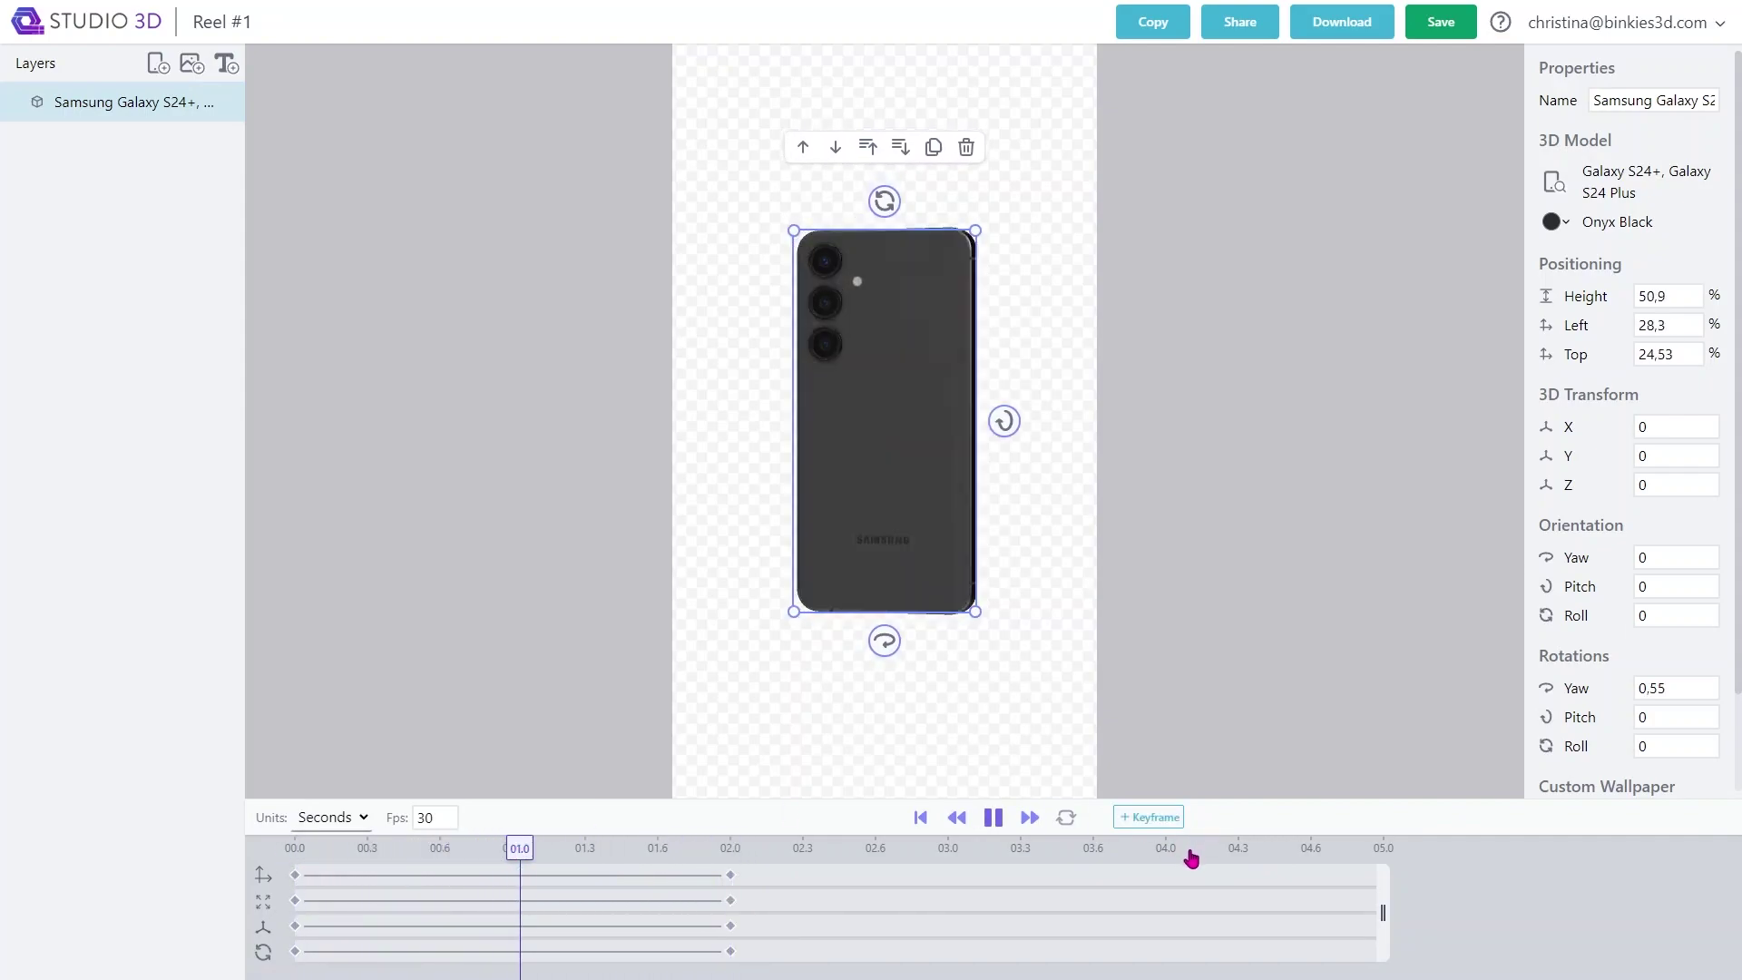
pyautogui.moveTo(704, 848); pyautogui.dragTo(729, 849)
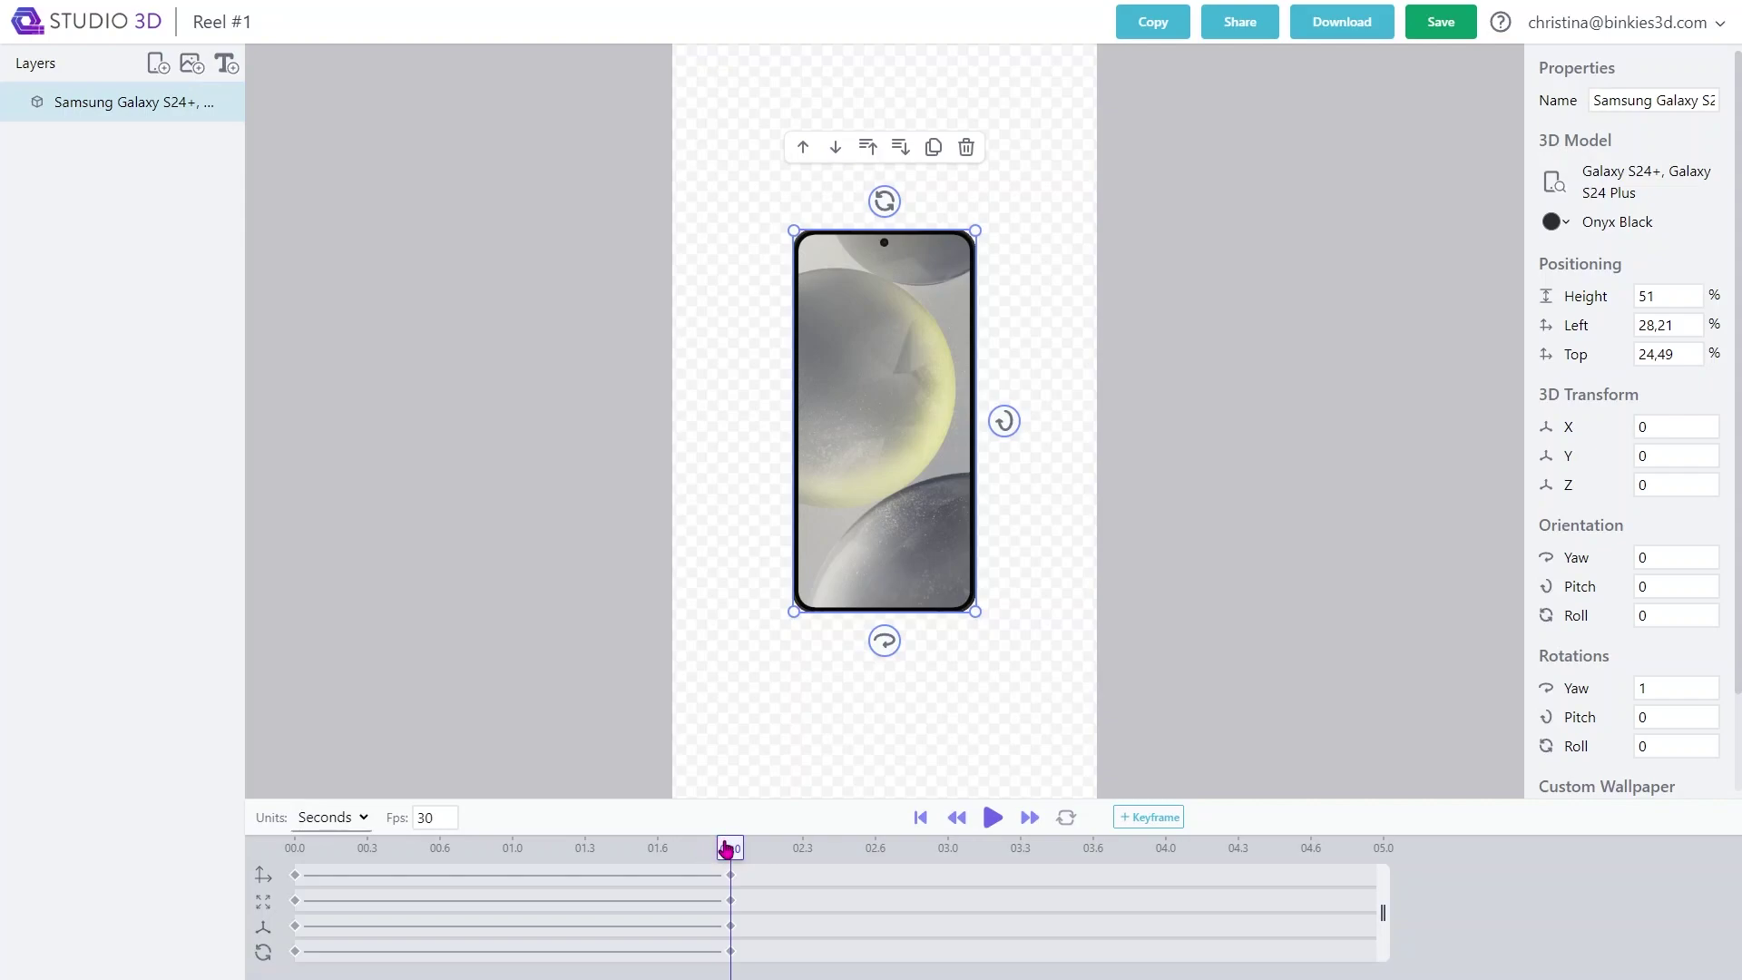
# - Keyframe the phone at 03.6, enlarged to 61.8% height and shifted up-left
pyautogui.moveTo(726, 848); pyautogui.dragTo(1096, 844)
pyautogui.click(1136, 817)
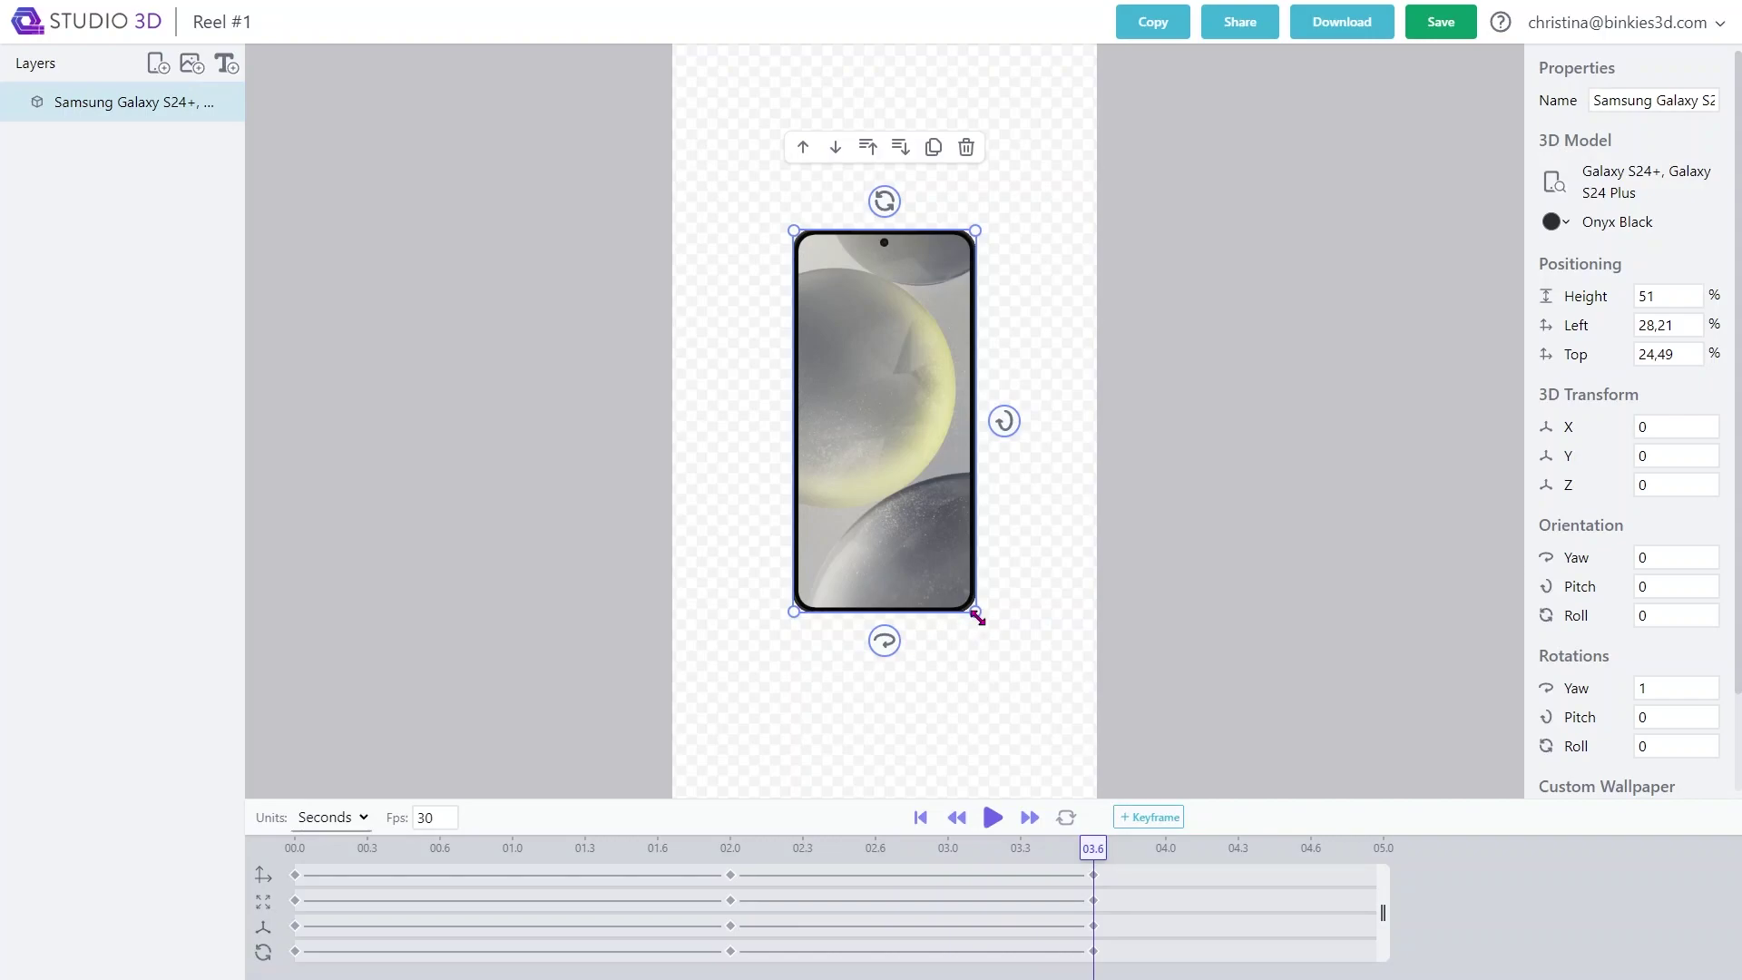
pyautogui.moveTo(977, 617); pyautogui.dragTo(900, 554)
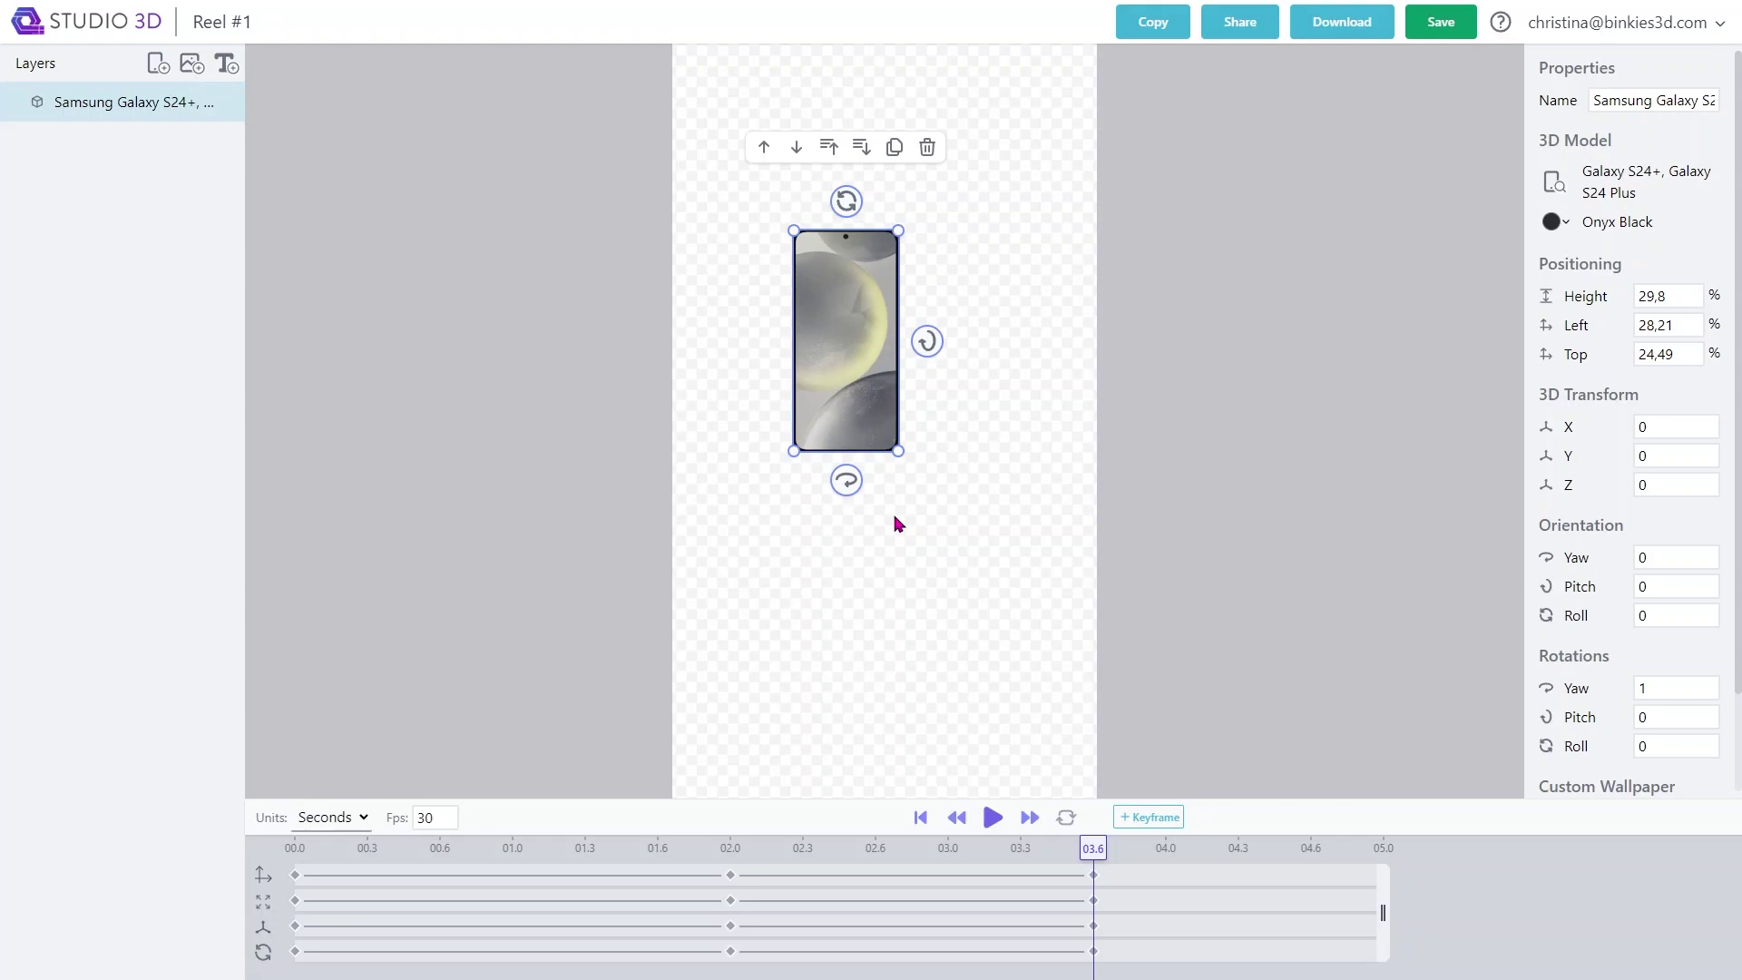
pyautogui.moveTo(898, 450); pyautogui.dragTo(1016, 692)
pyautogui.moveTo(949, 626); pyautogui.dragTo(934, 586)
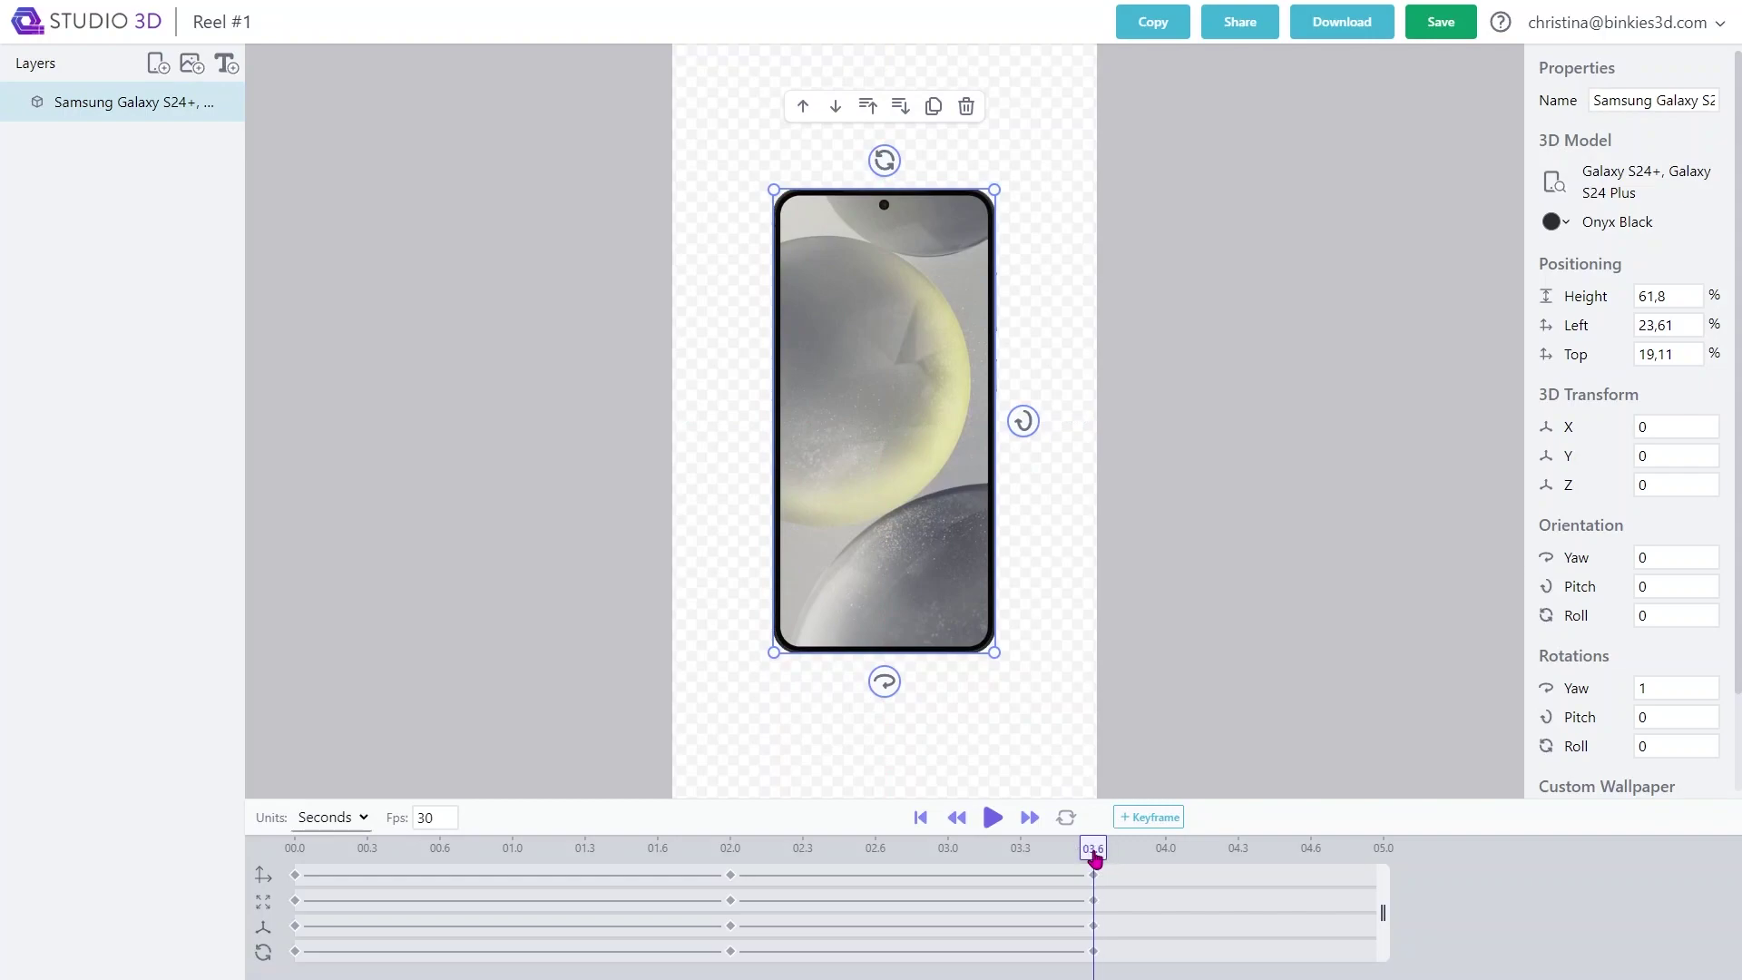
pyautogui.moveTo(1093, 849); pyautogui.dragTo(1072, 877)
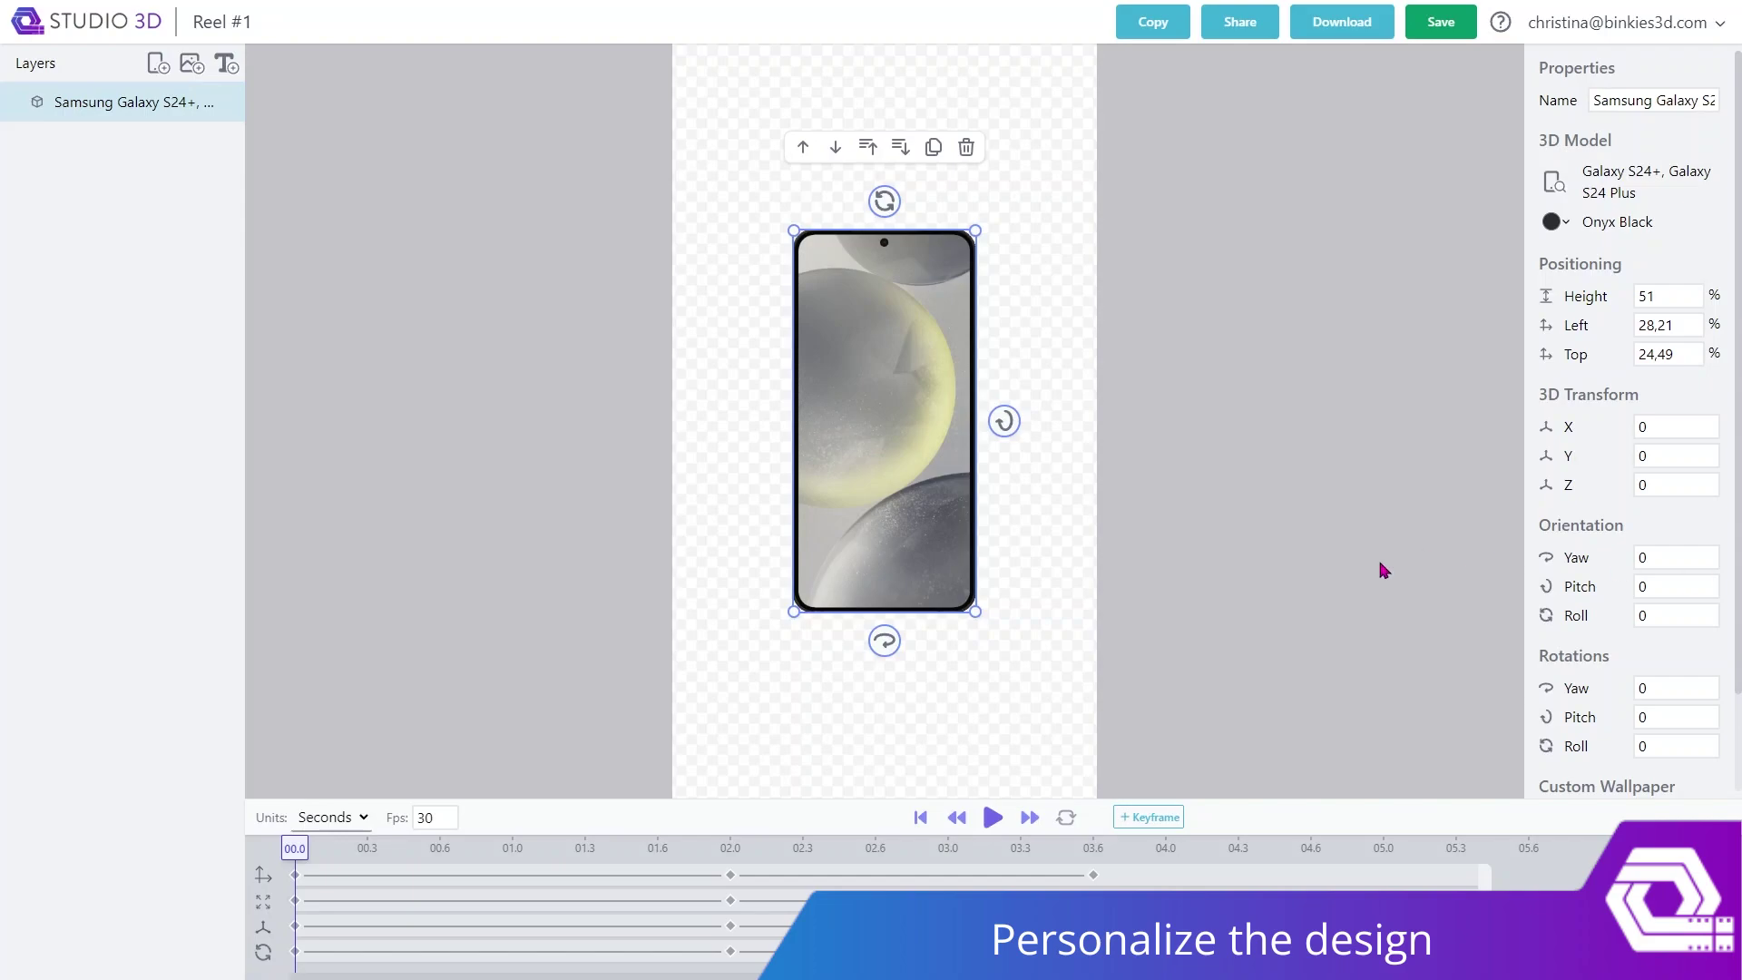
# - Give the reel frame an opaque #1e1919 background colour
pyautogui.click(1002, 675)
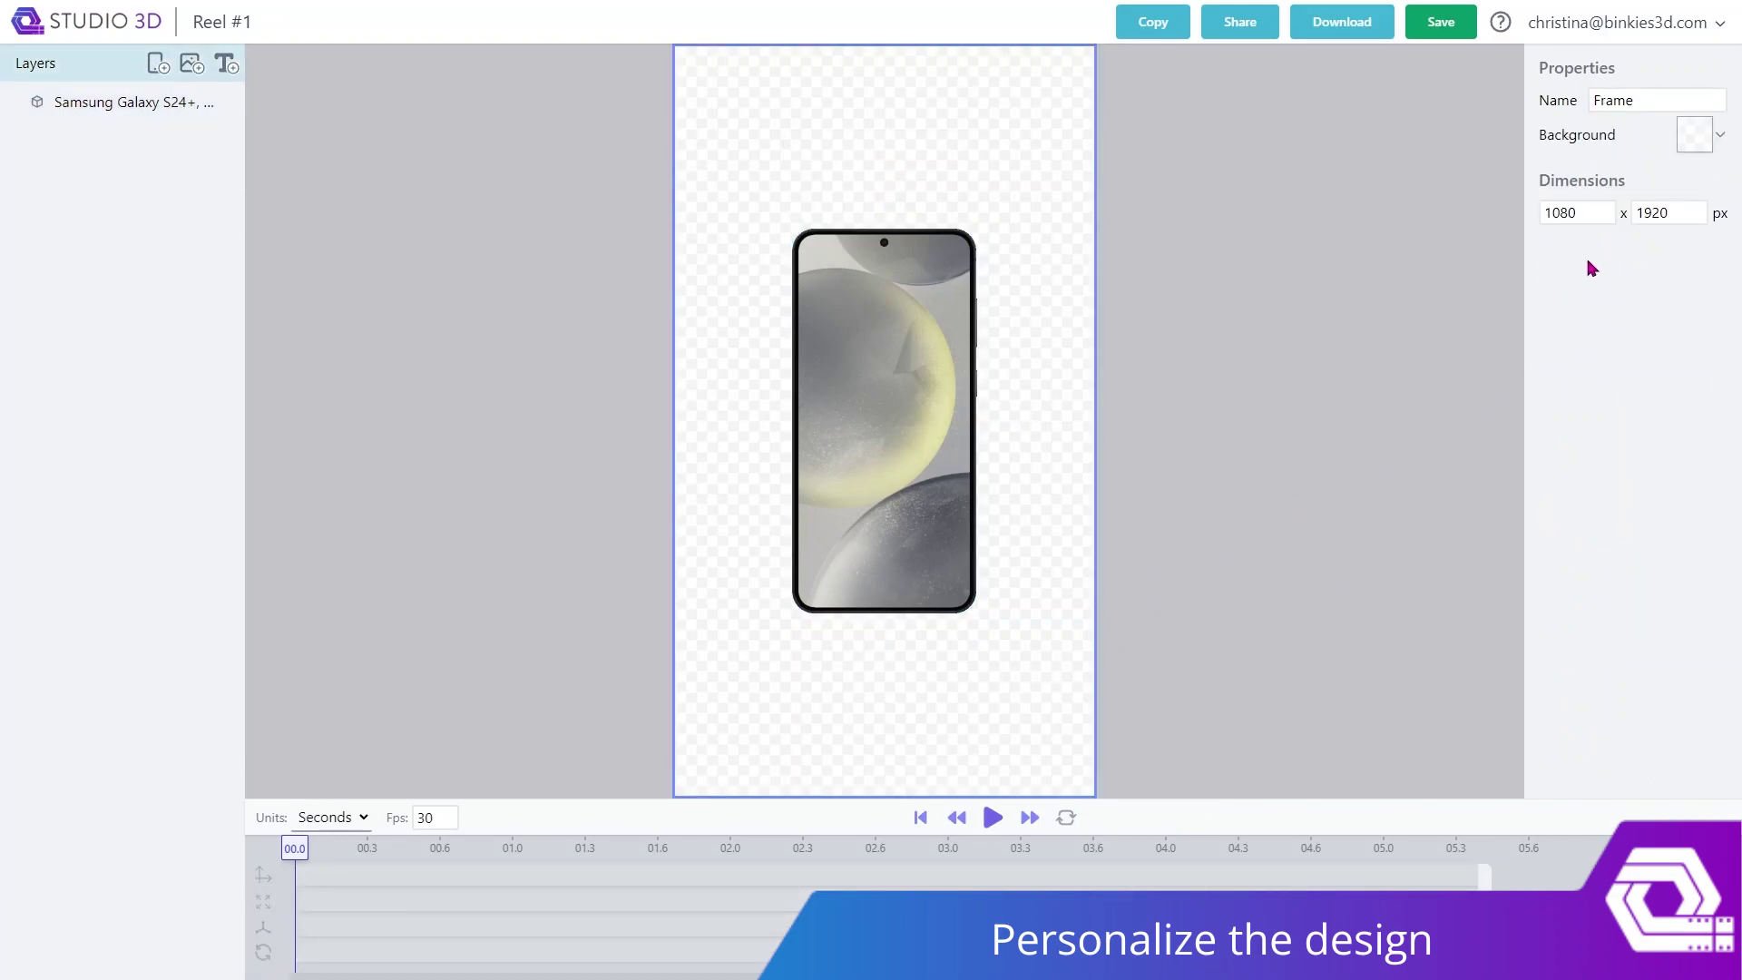
pyautogui.click(1693, 141)
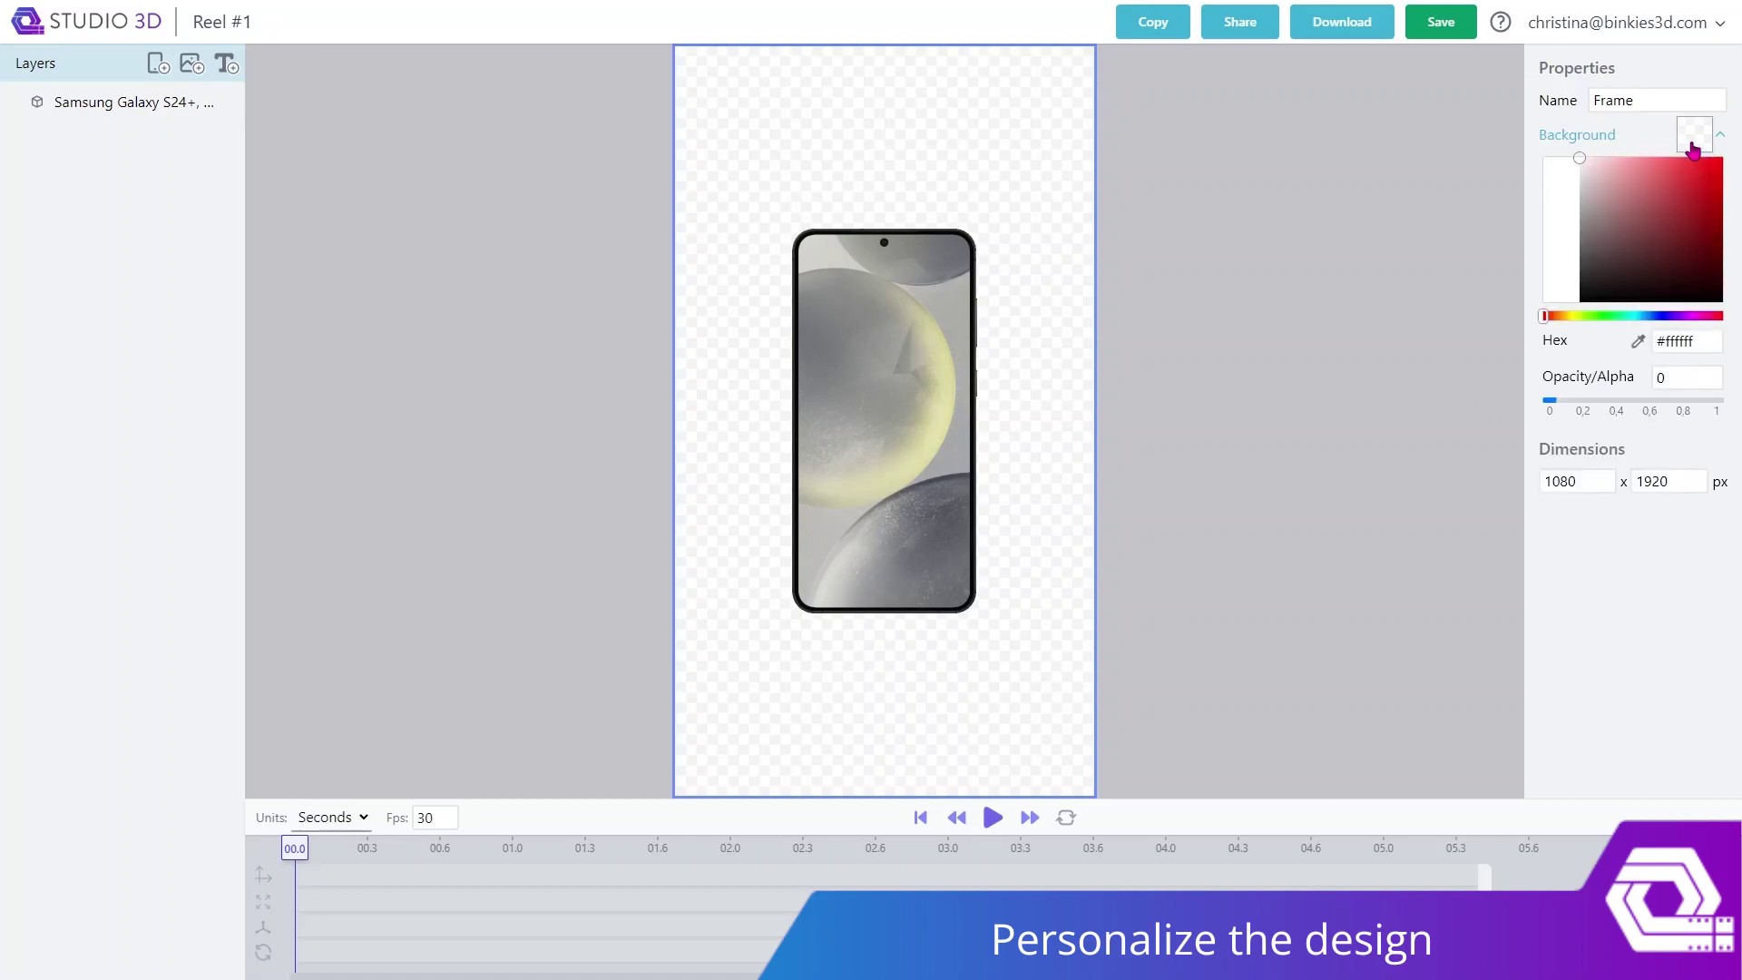
pyautogui.moveTo(1579, 172)
pyautogui.mouseDown()
pyautogui.moveTo(1590, 282)
pyautogui.moveTo(1704, 292)
pyautogui.moveTo(1702, 247)
pyautogui.moveTo(1690, 279)
pyautogui.moveTo(1579, 258)
pyautogui.mouseUp()
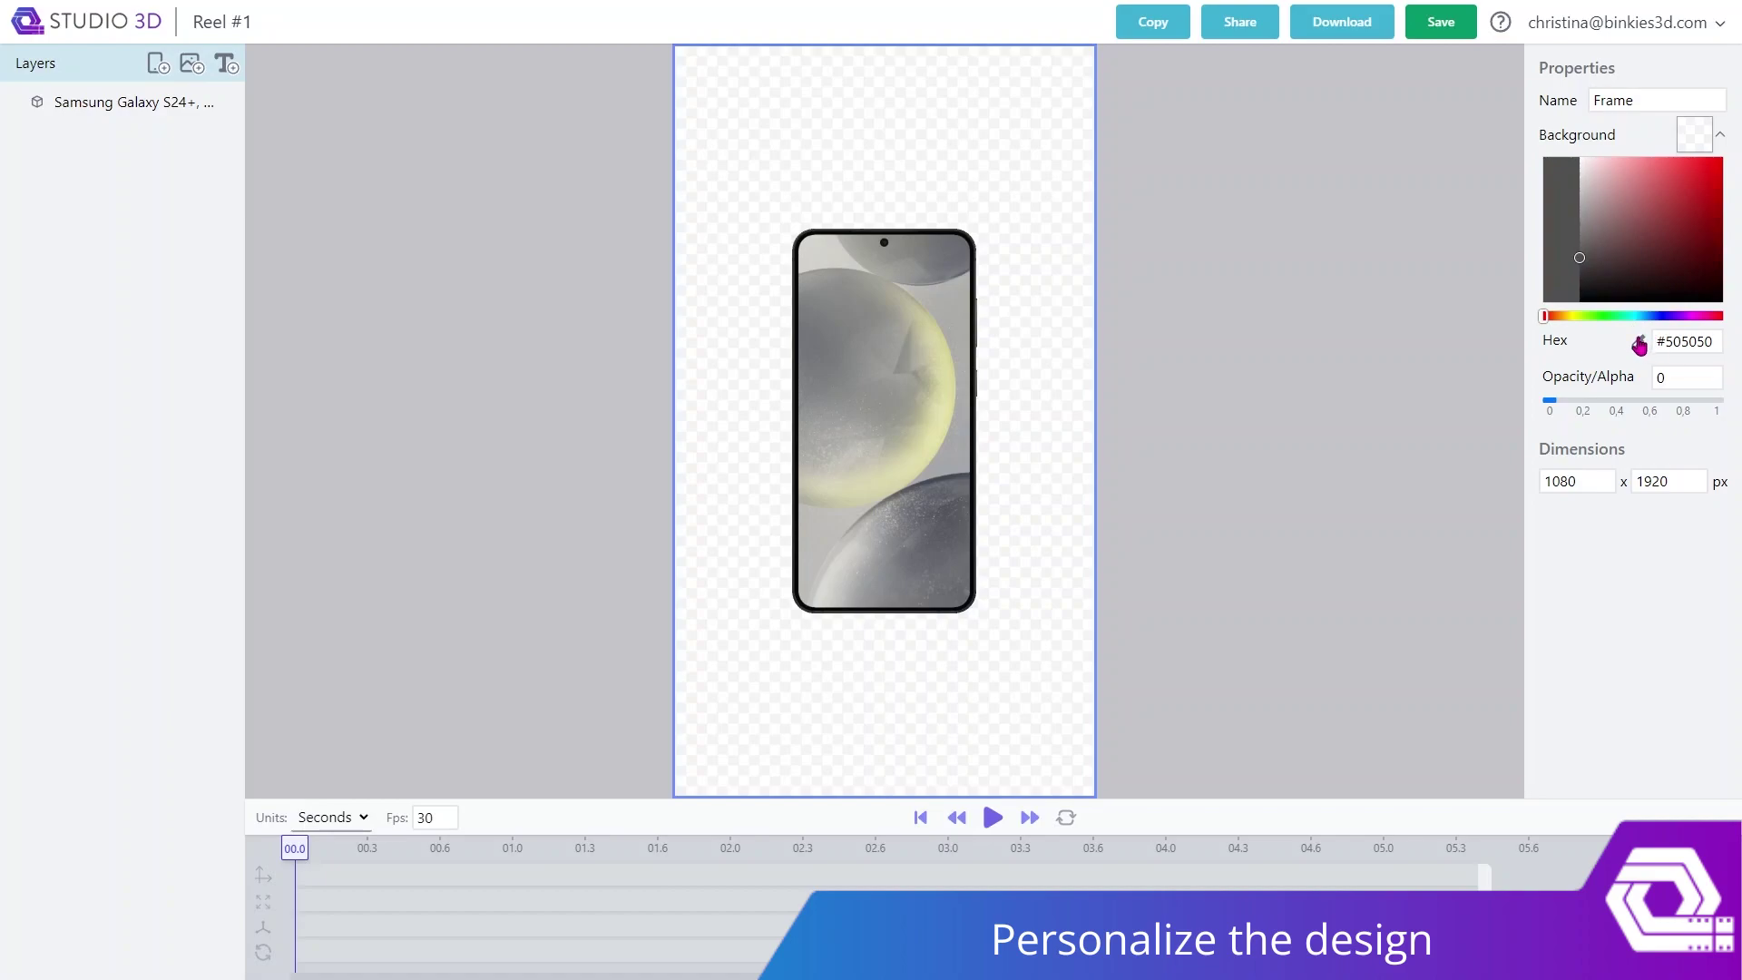
pyautogui.click(1638, 343)
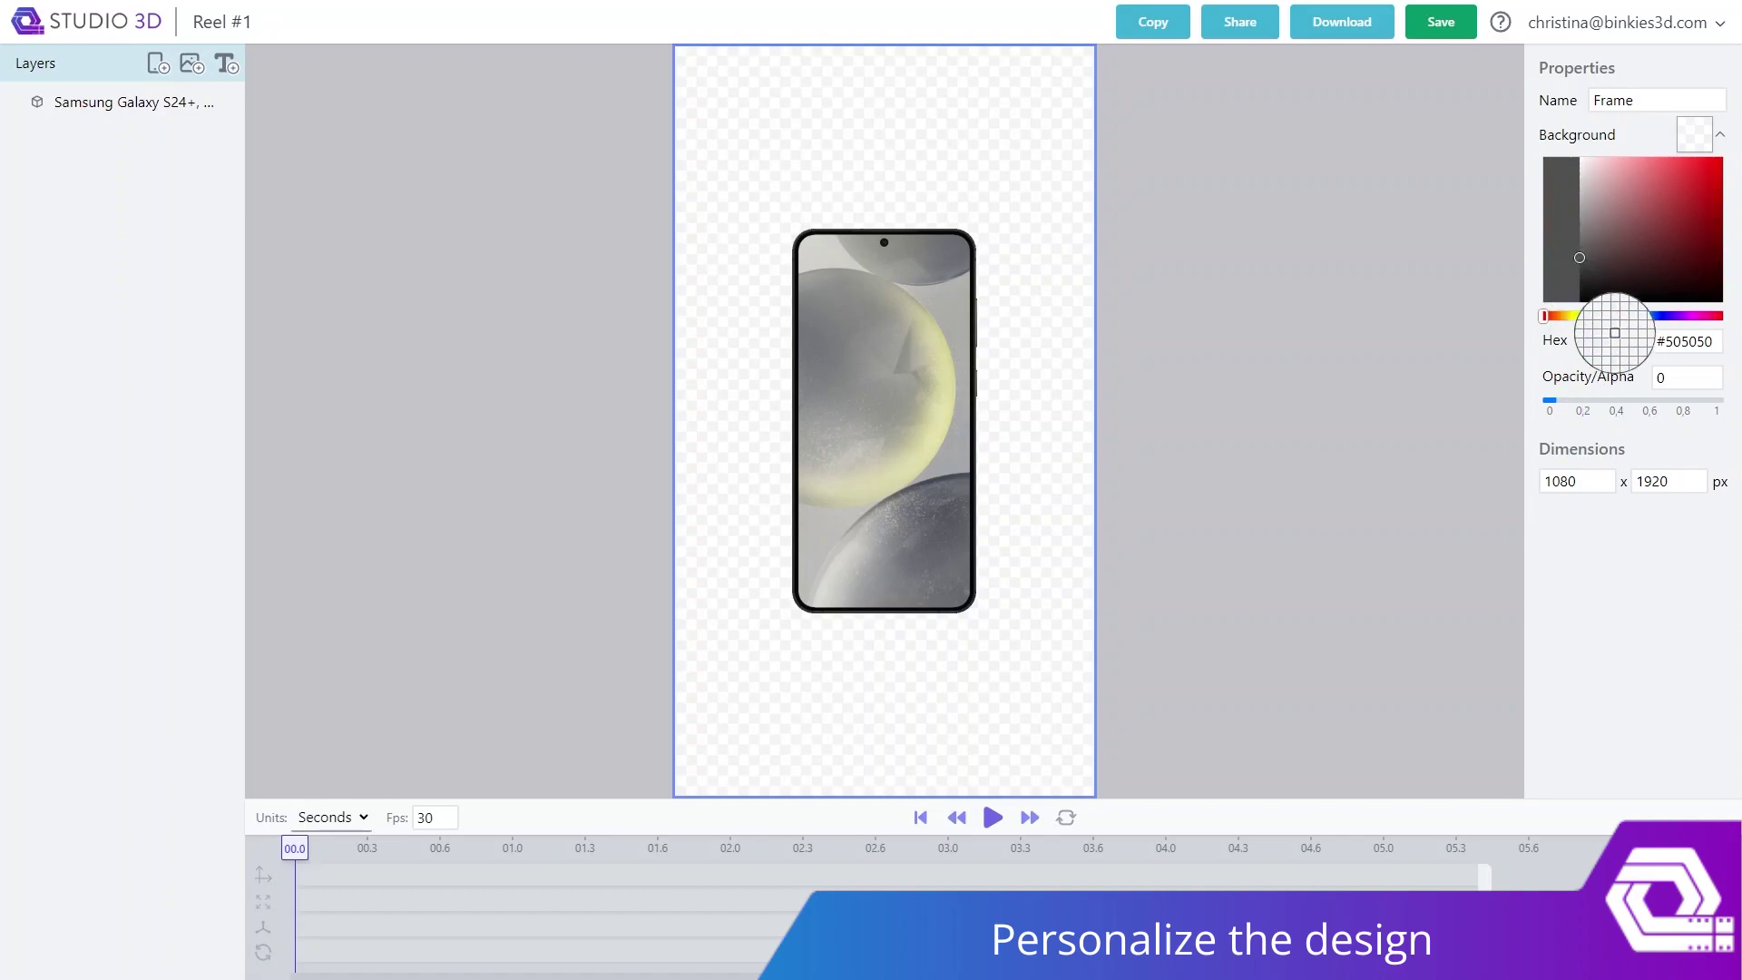
pyautogui.click(1597, 285)
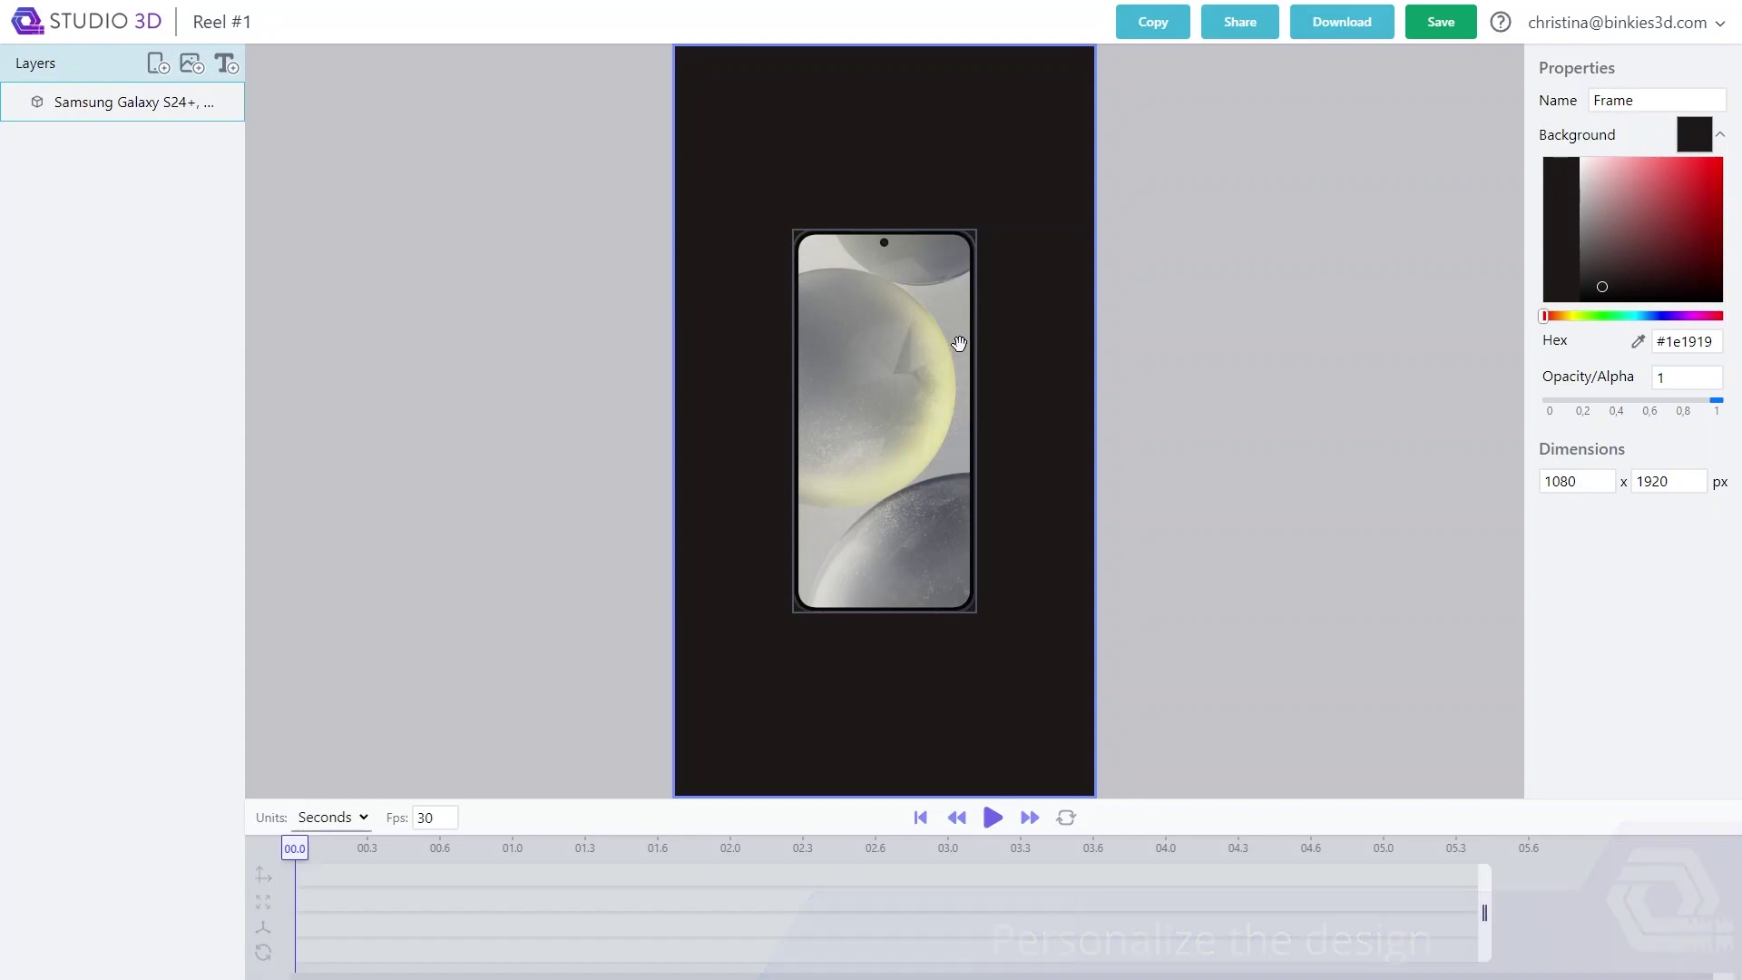
# - Add a SHOP NOW text layer in the Bebas Neue font
pyautogui.click(232, 64)
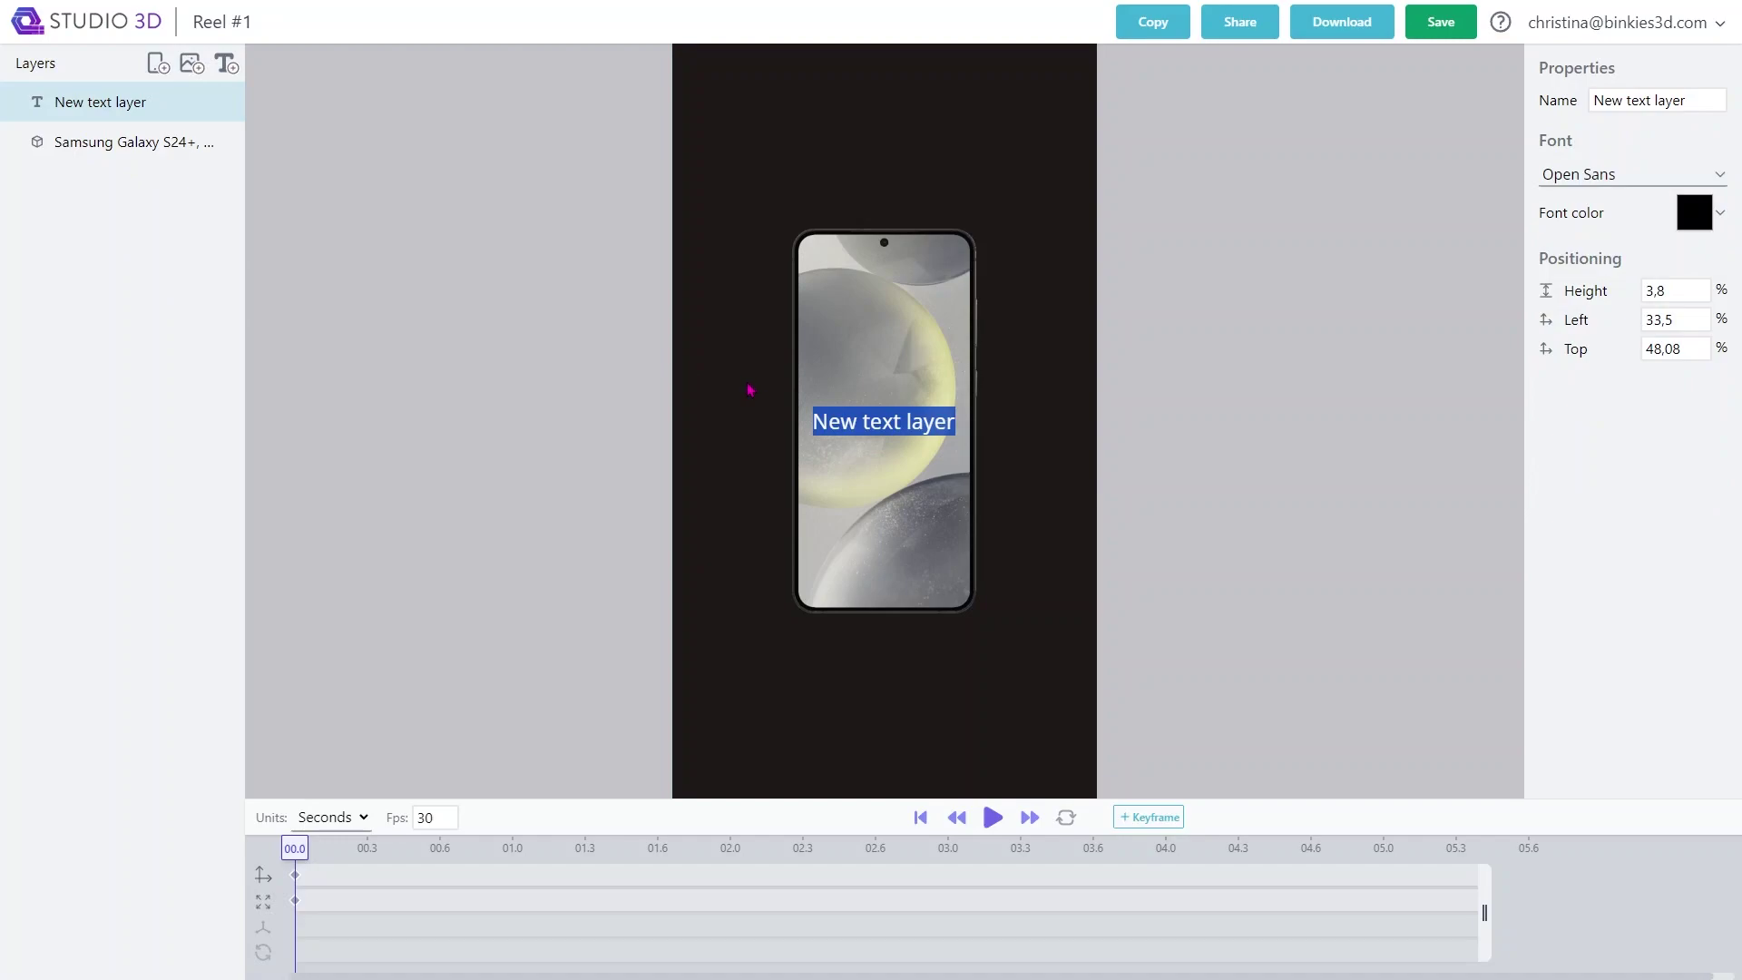
pyautogui.write('SHOP')
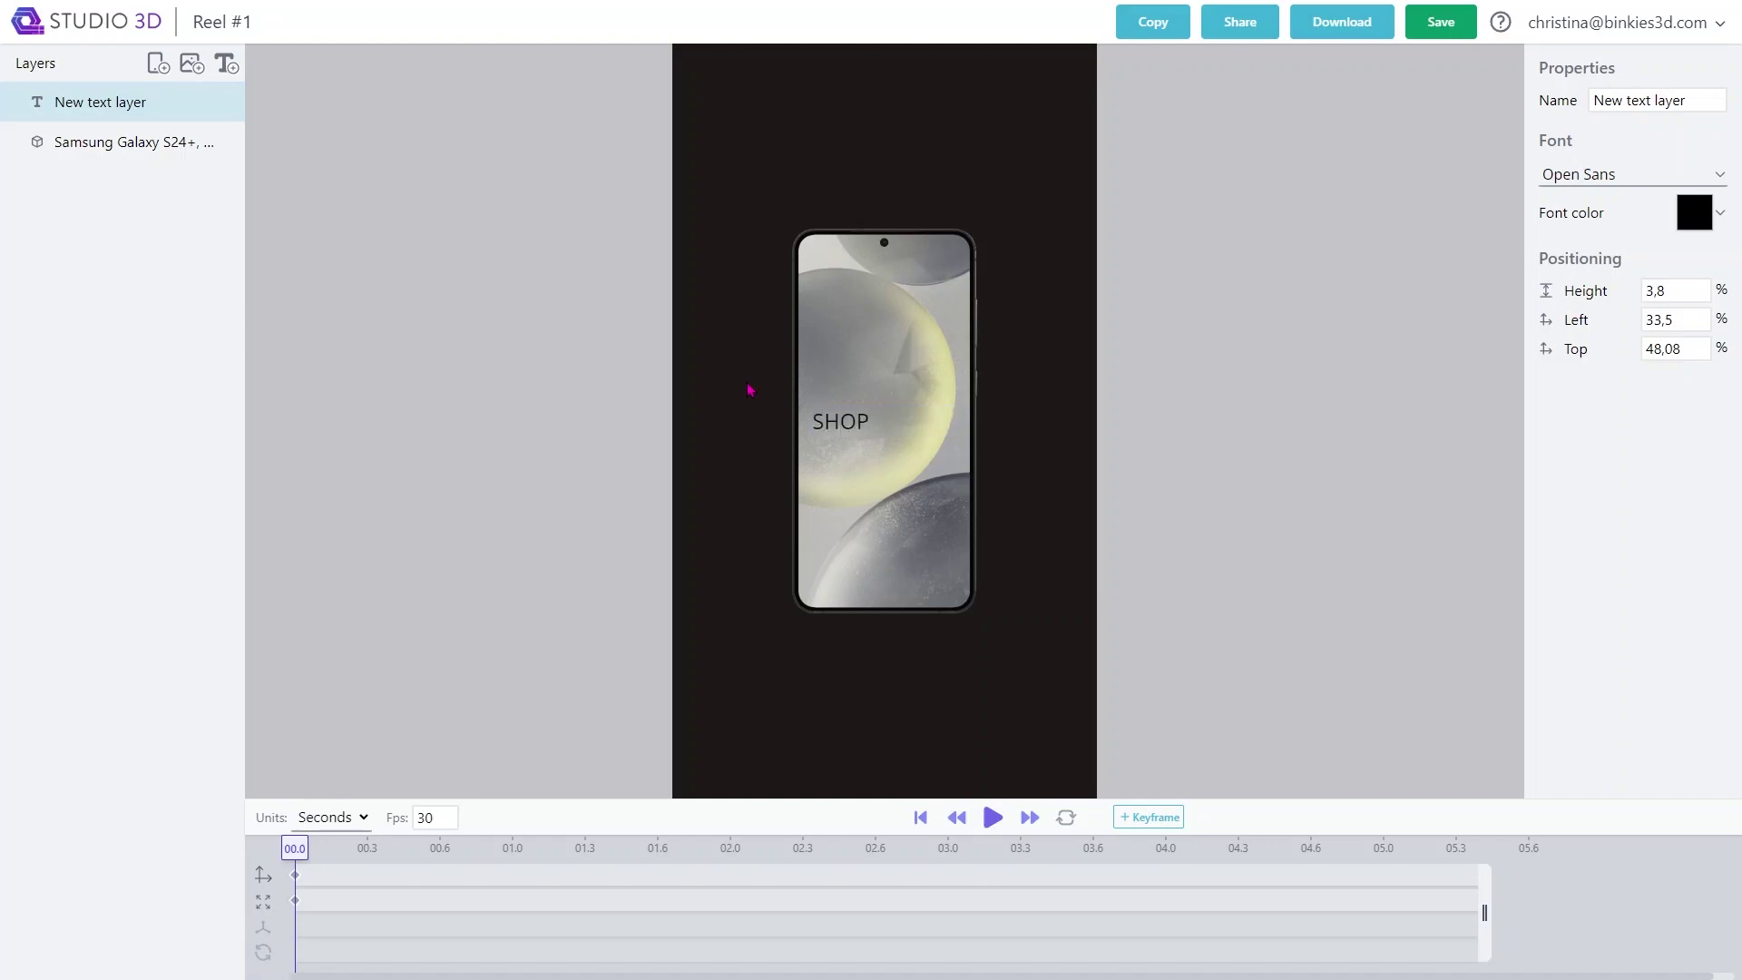
pyautogui.write('ENOW')
pyautogui.tripleClick(853, 421)
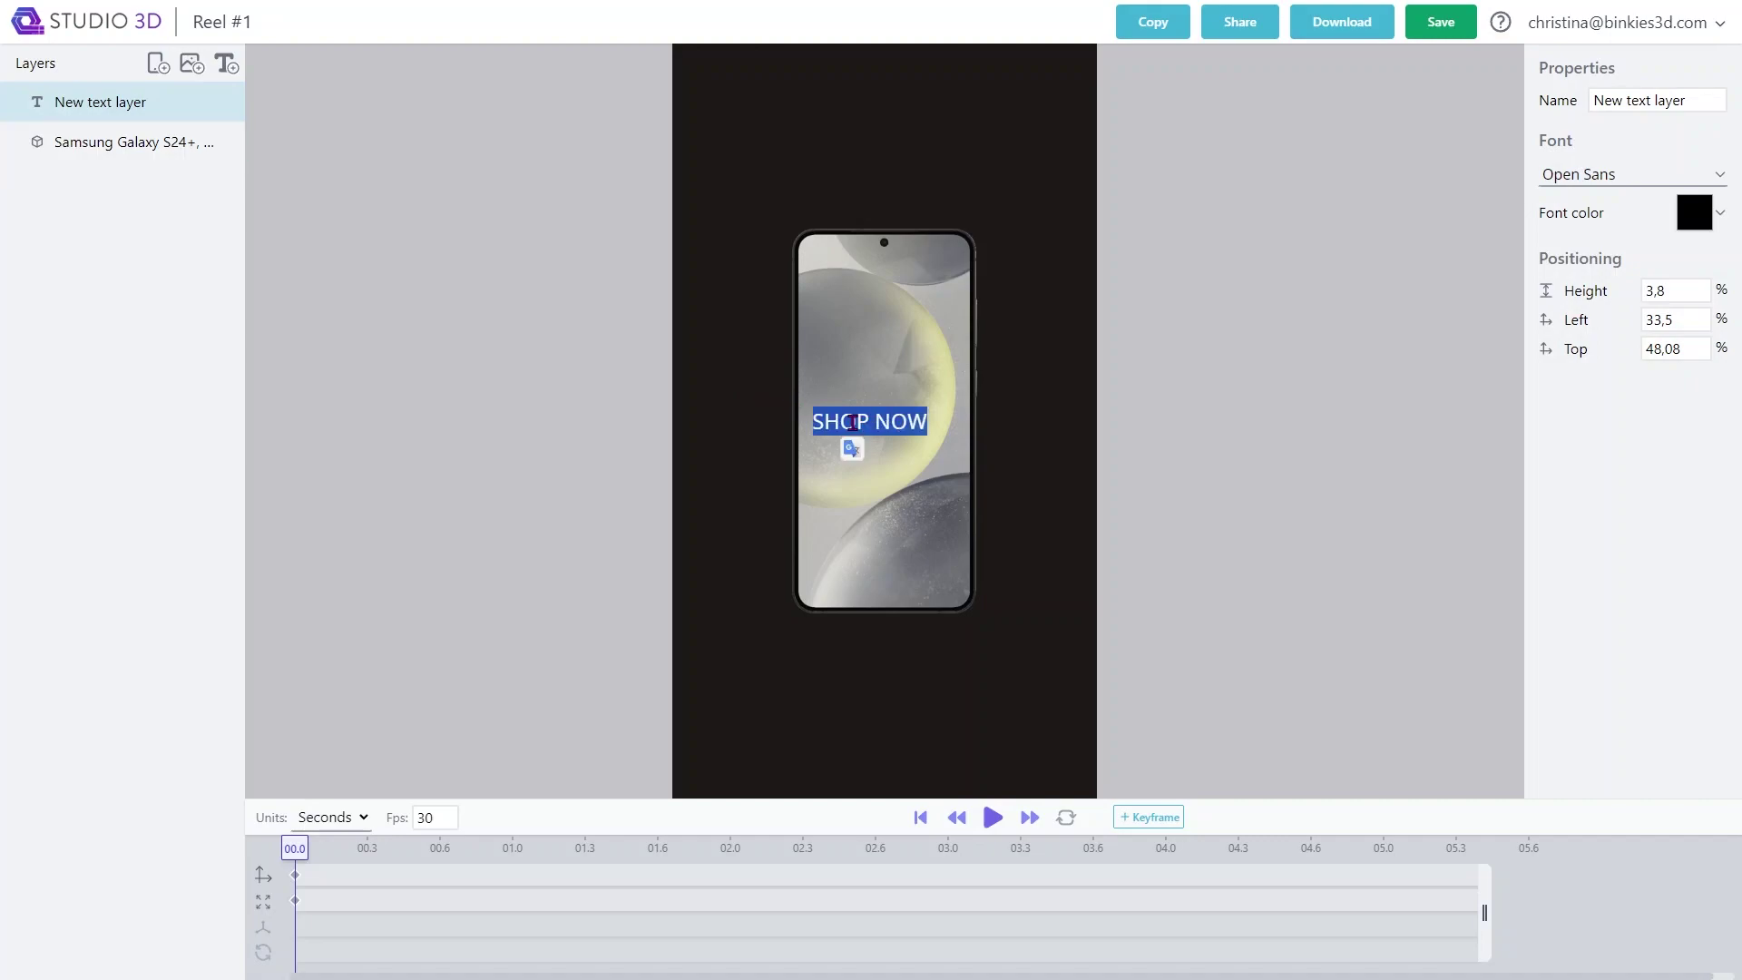
pyautogui.click(1605, 177)
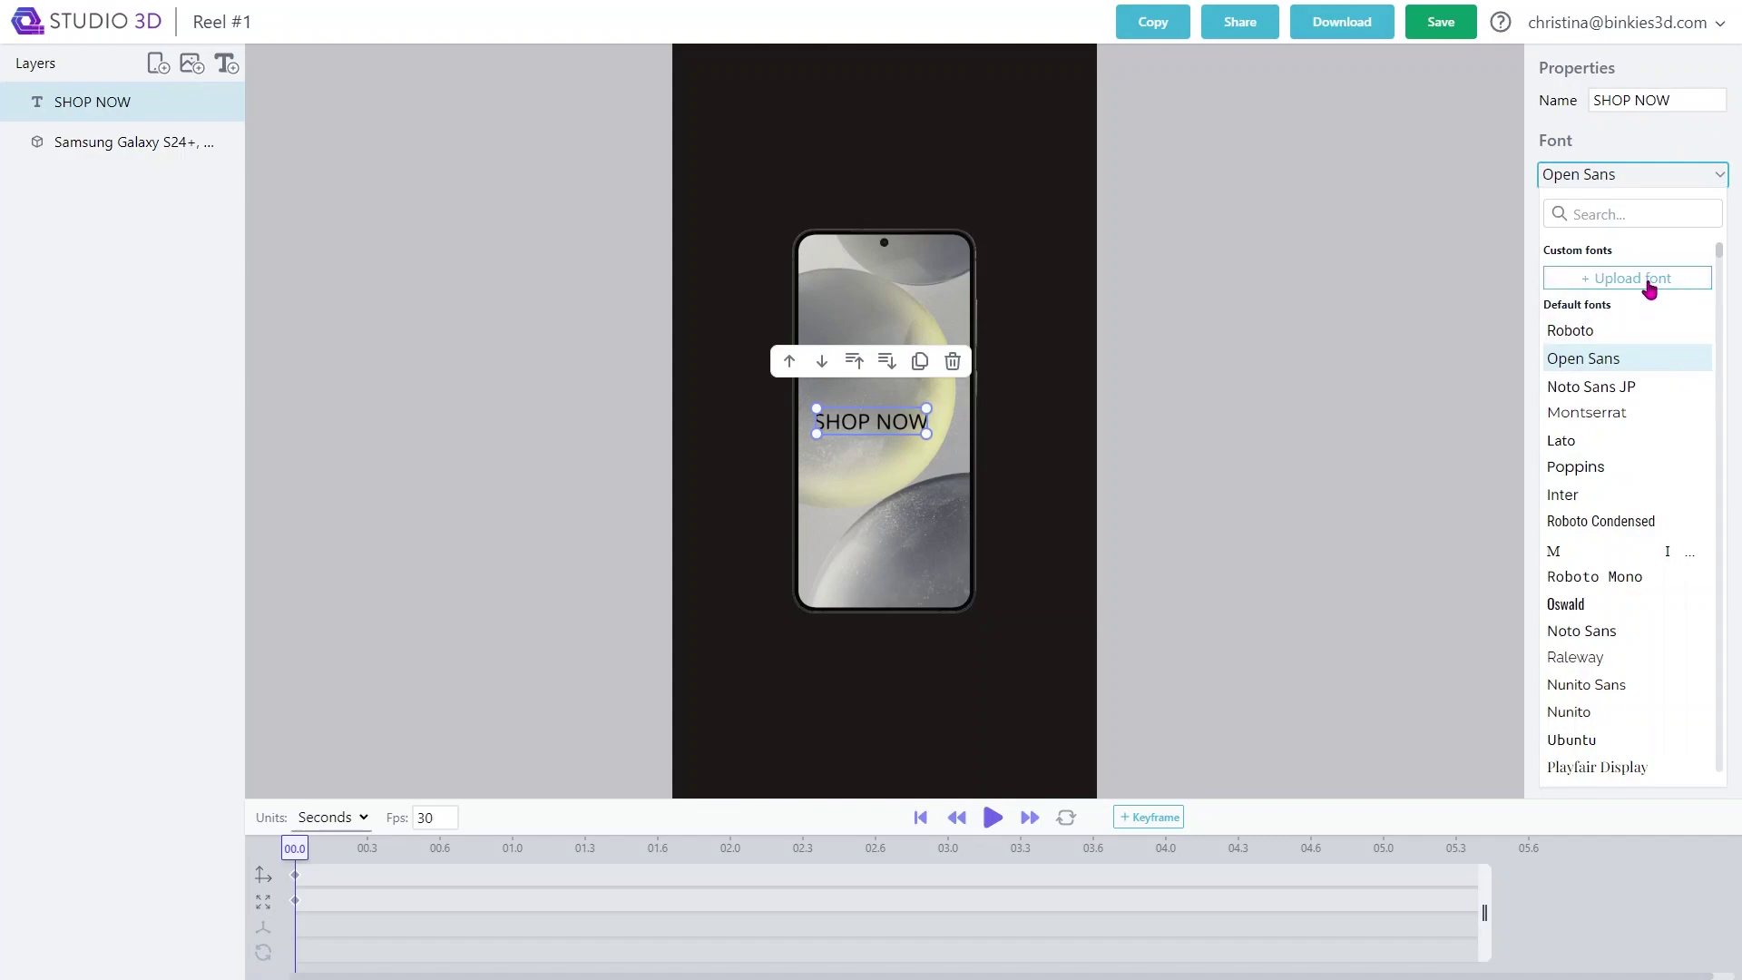
pyautogui.scroll(-12, 1656, 458)
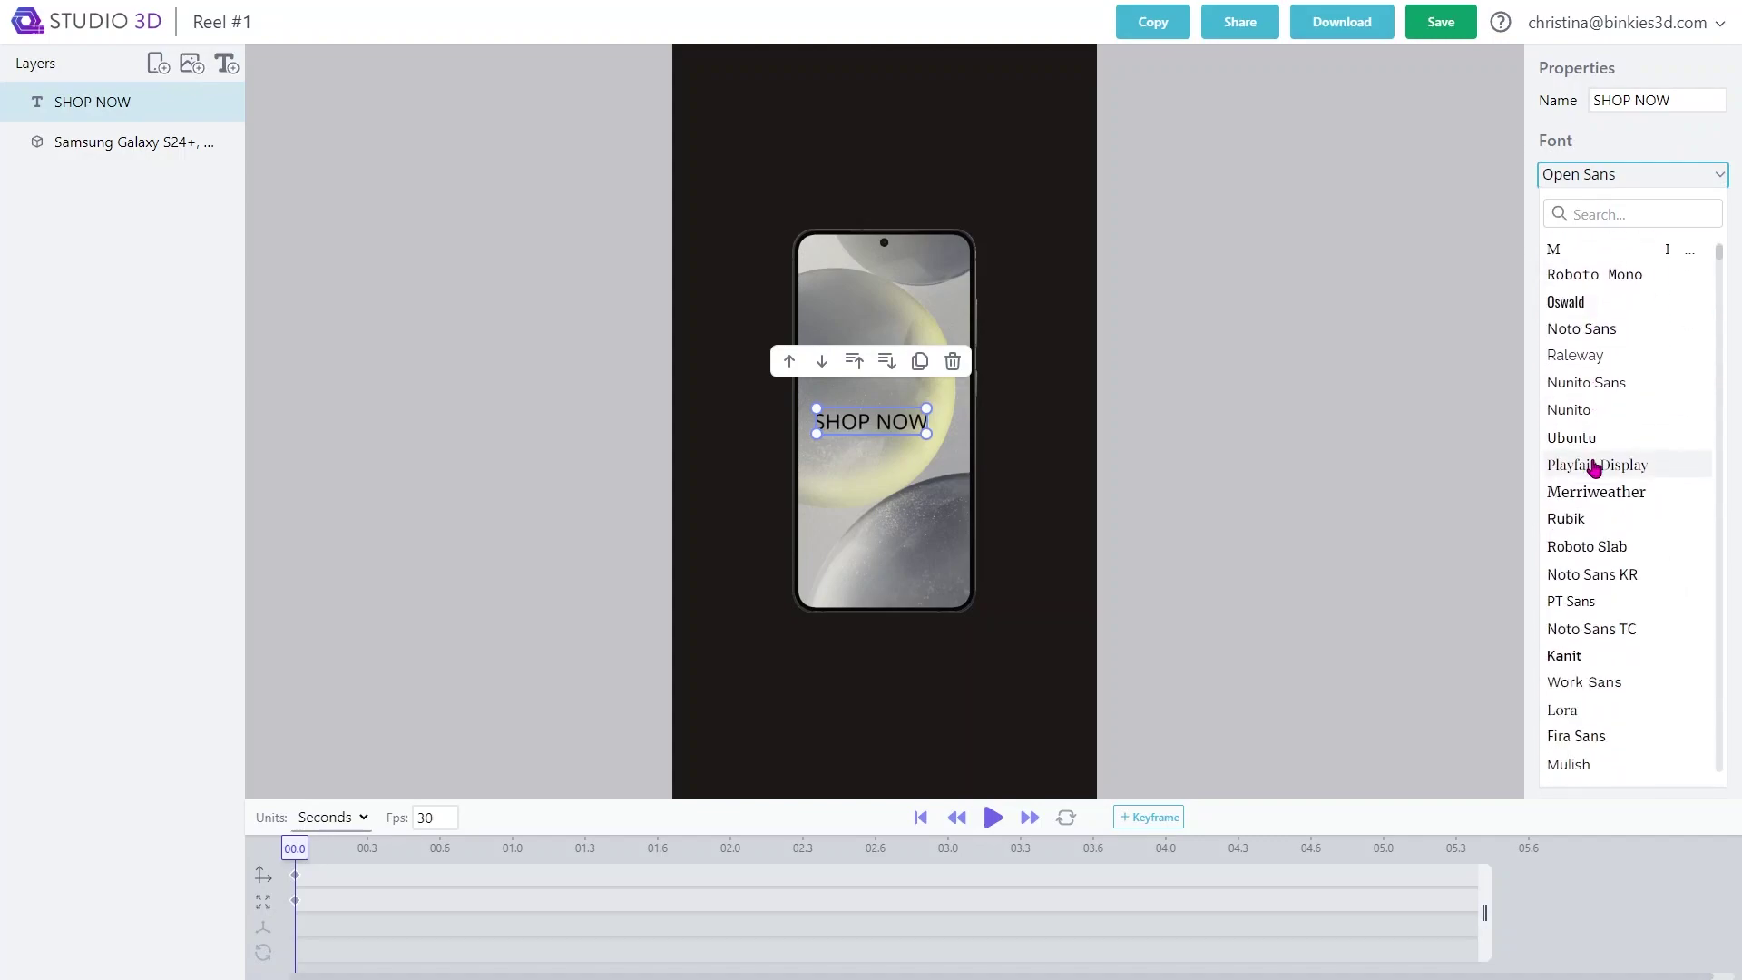
pyautogui.scroll(-4, 1594, 466)
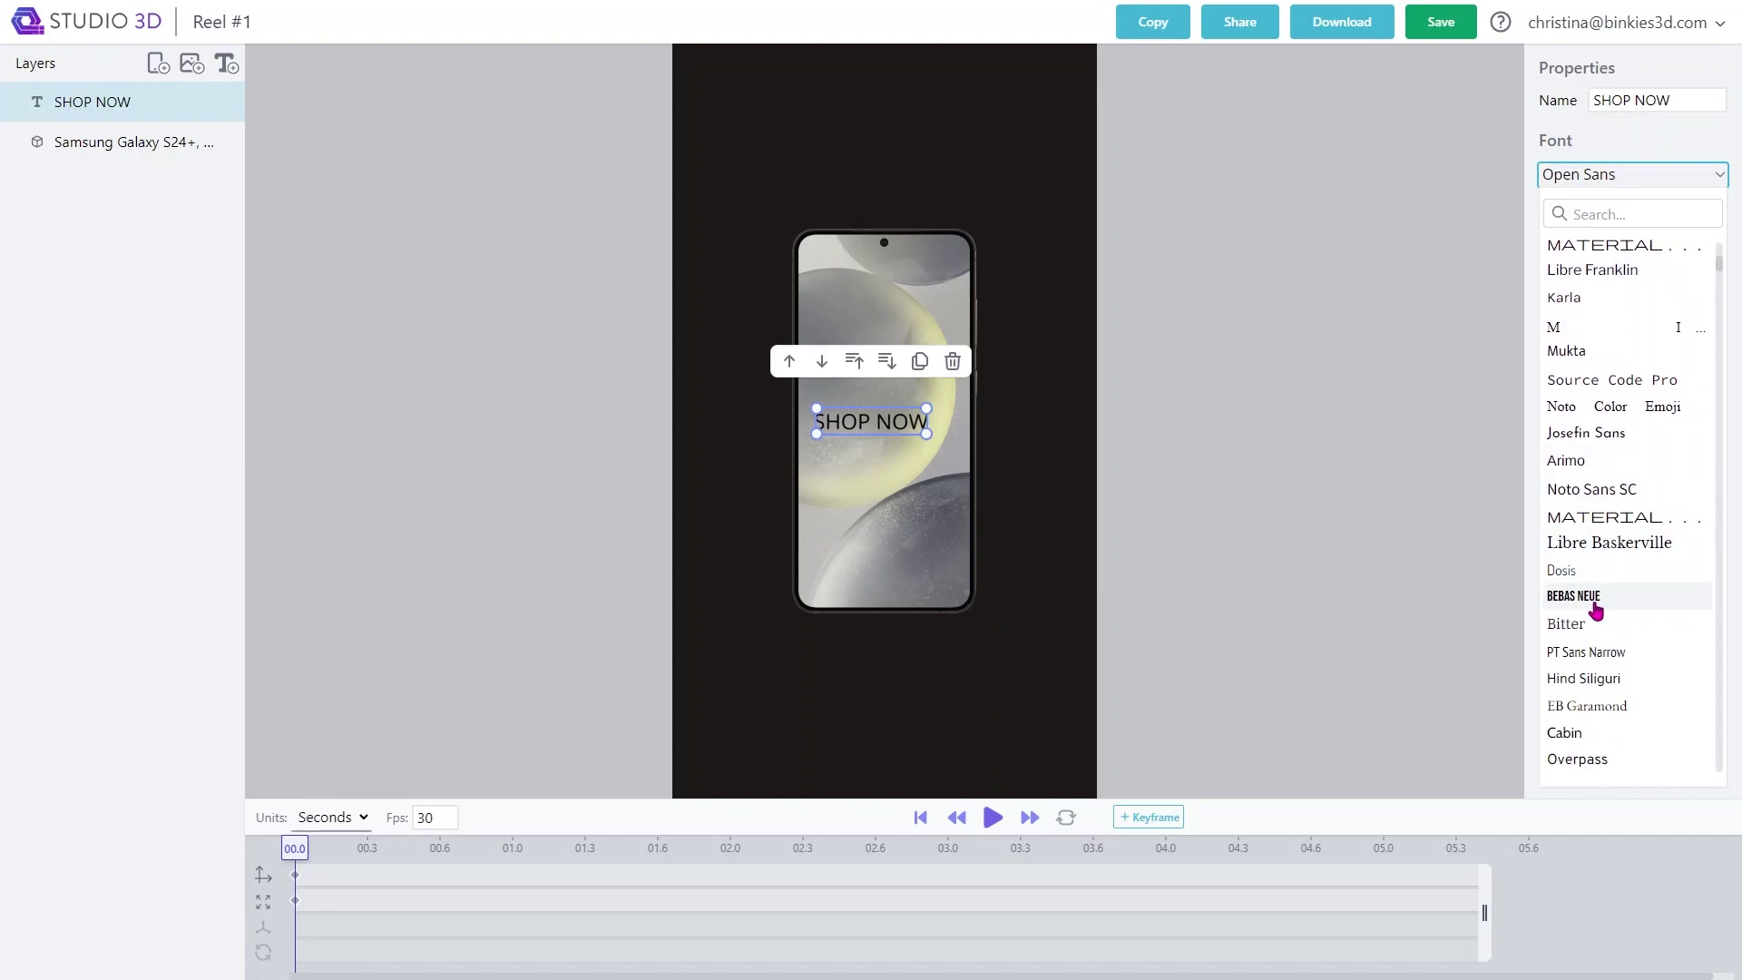
pyautogui.click(1596, 599)
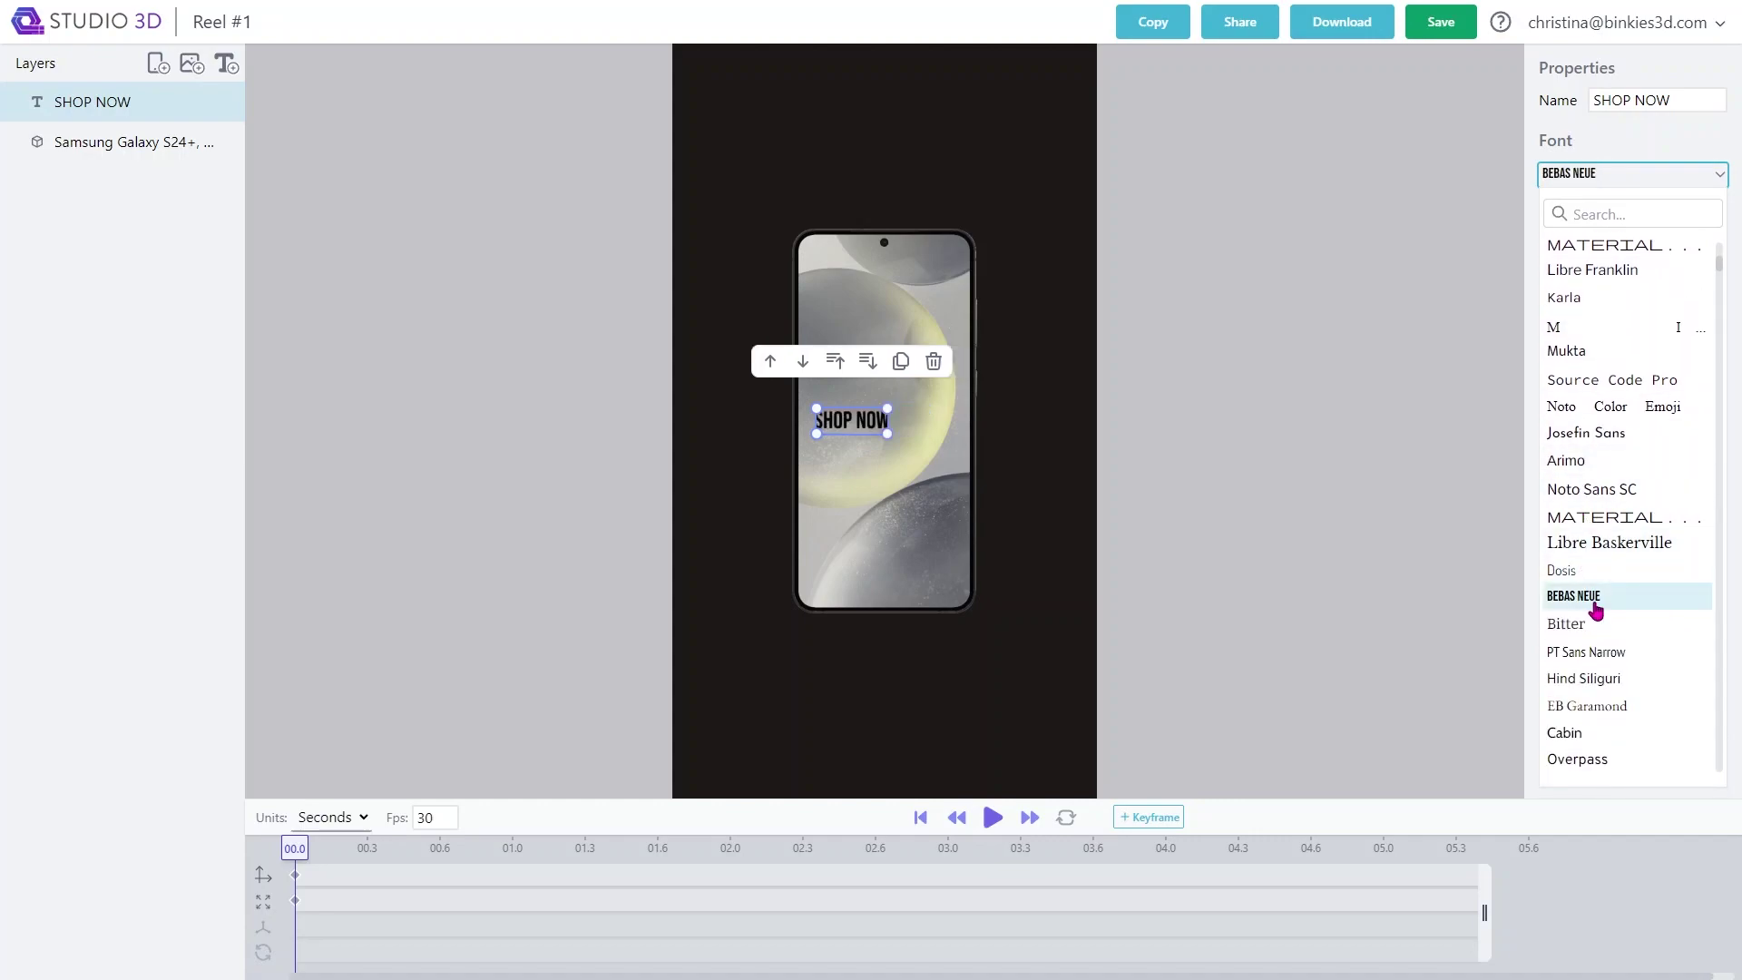
# - Scale SHOP NOW up across the phone and make it white
pyautogui.moveTo(888, 433); pyautogui.dragTo(1108, 525)
pyautogui.moveTo(1025, 458); pyautogui.dragTo(978, 458)
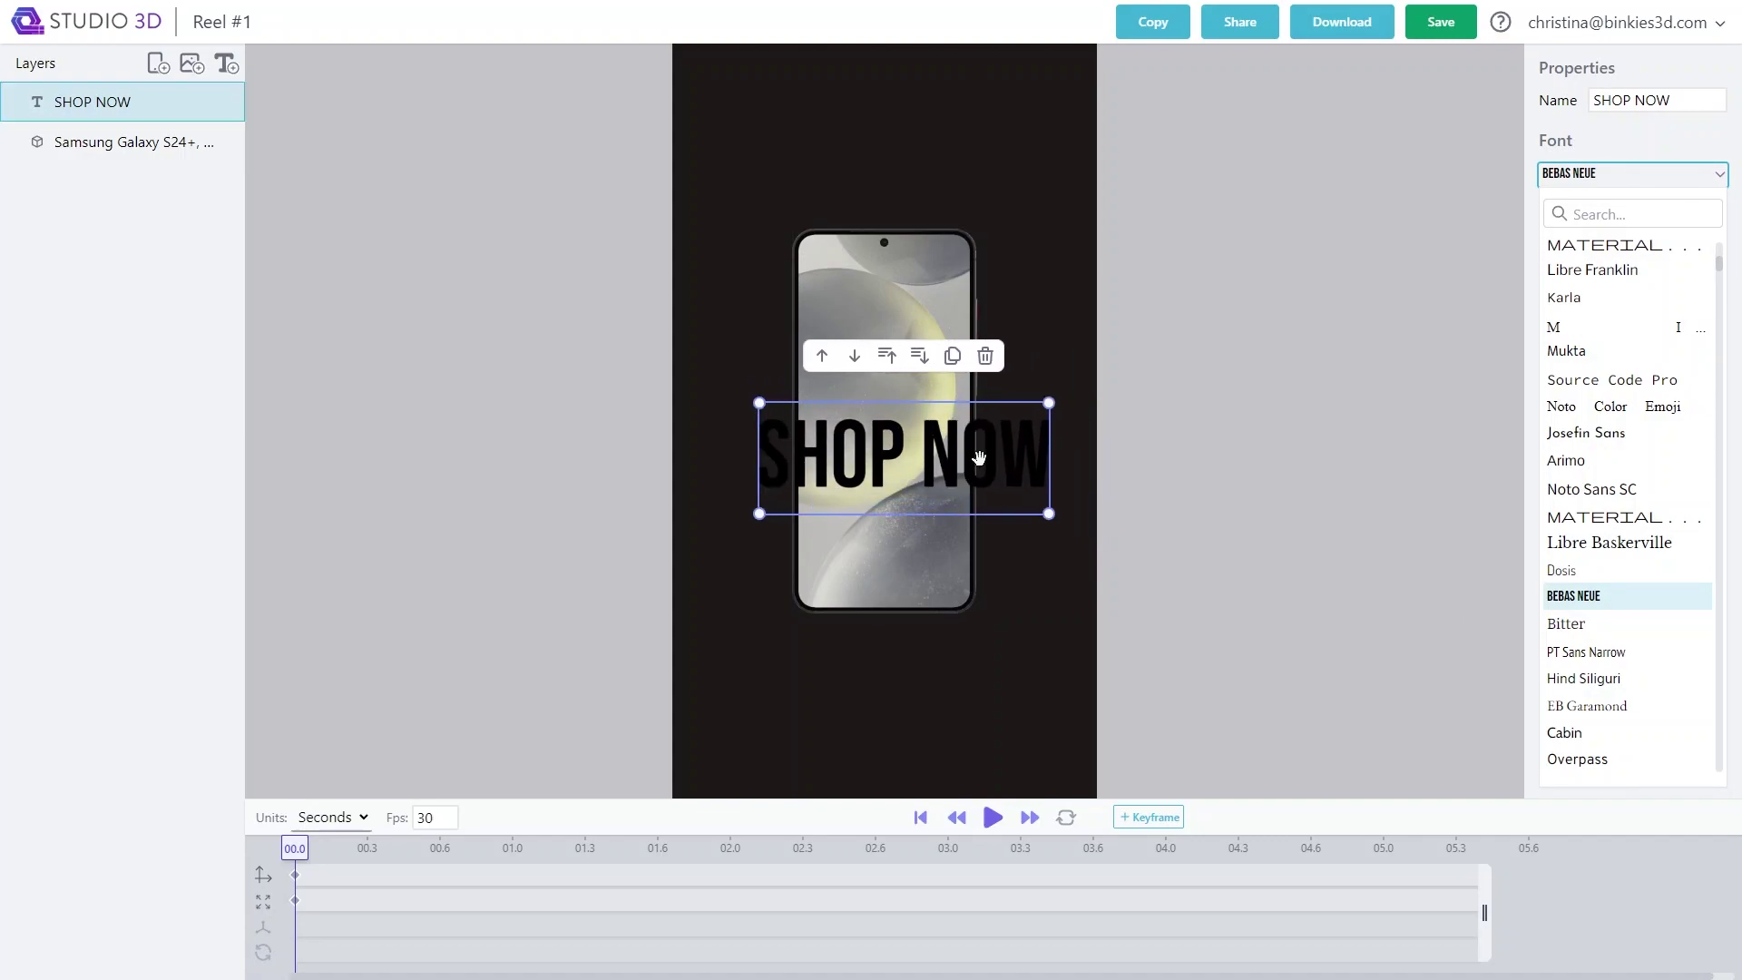
pyautogui.click(1637, 216)
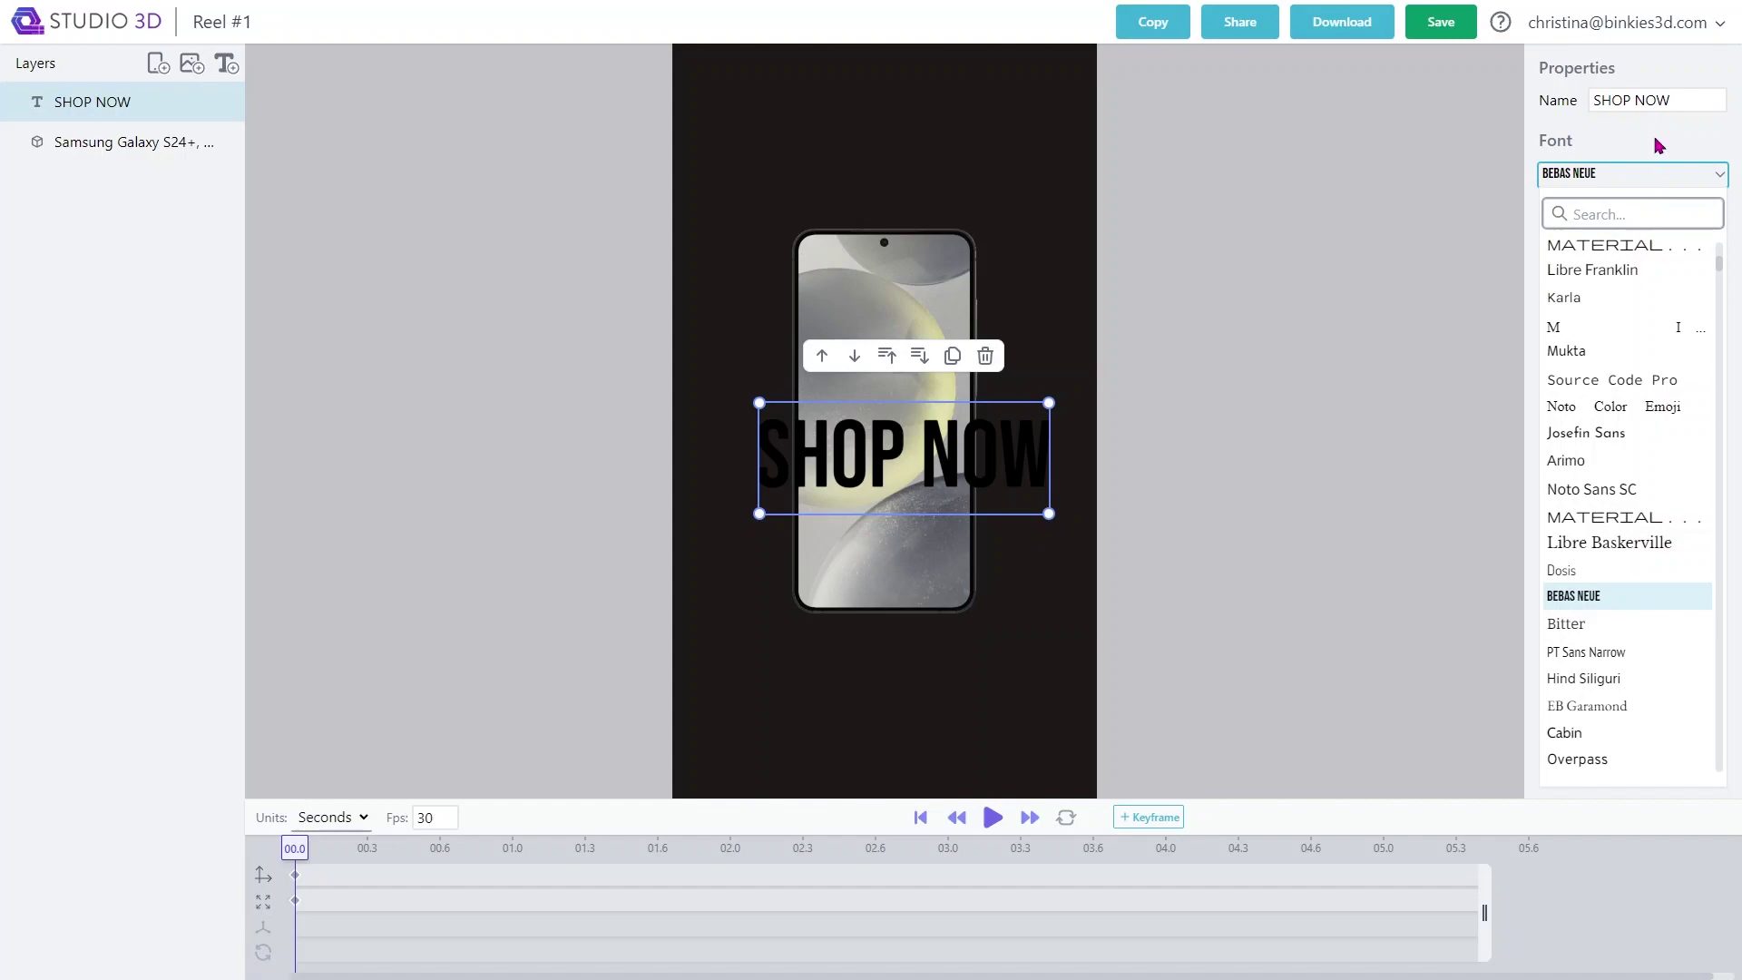
pyautogui.click(1658, 145)
pyautogui.click(1689, 218)
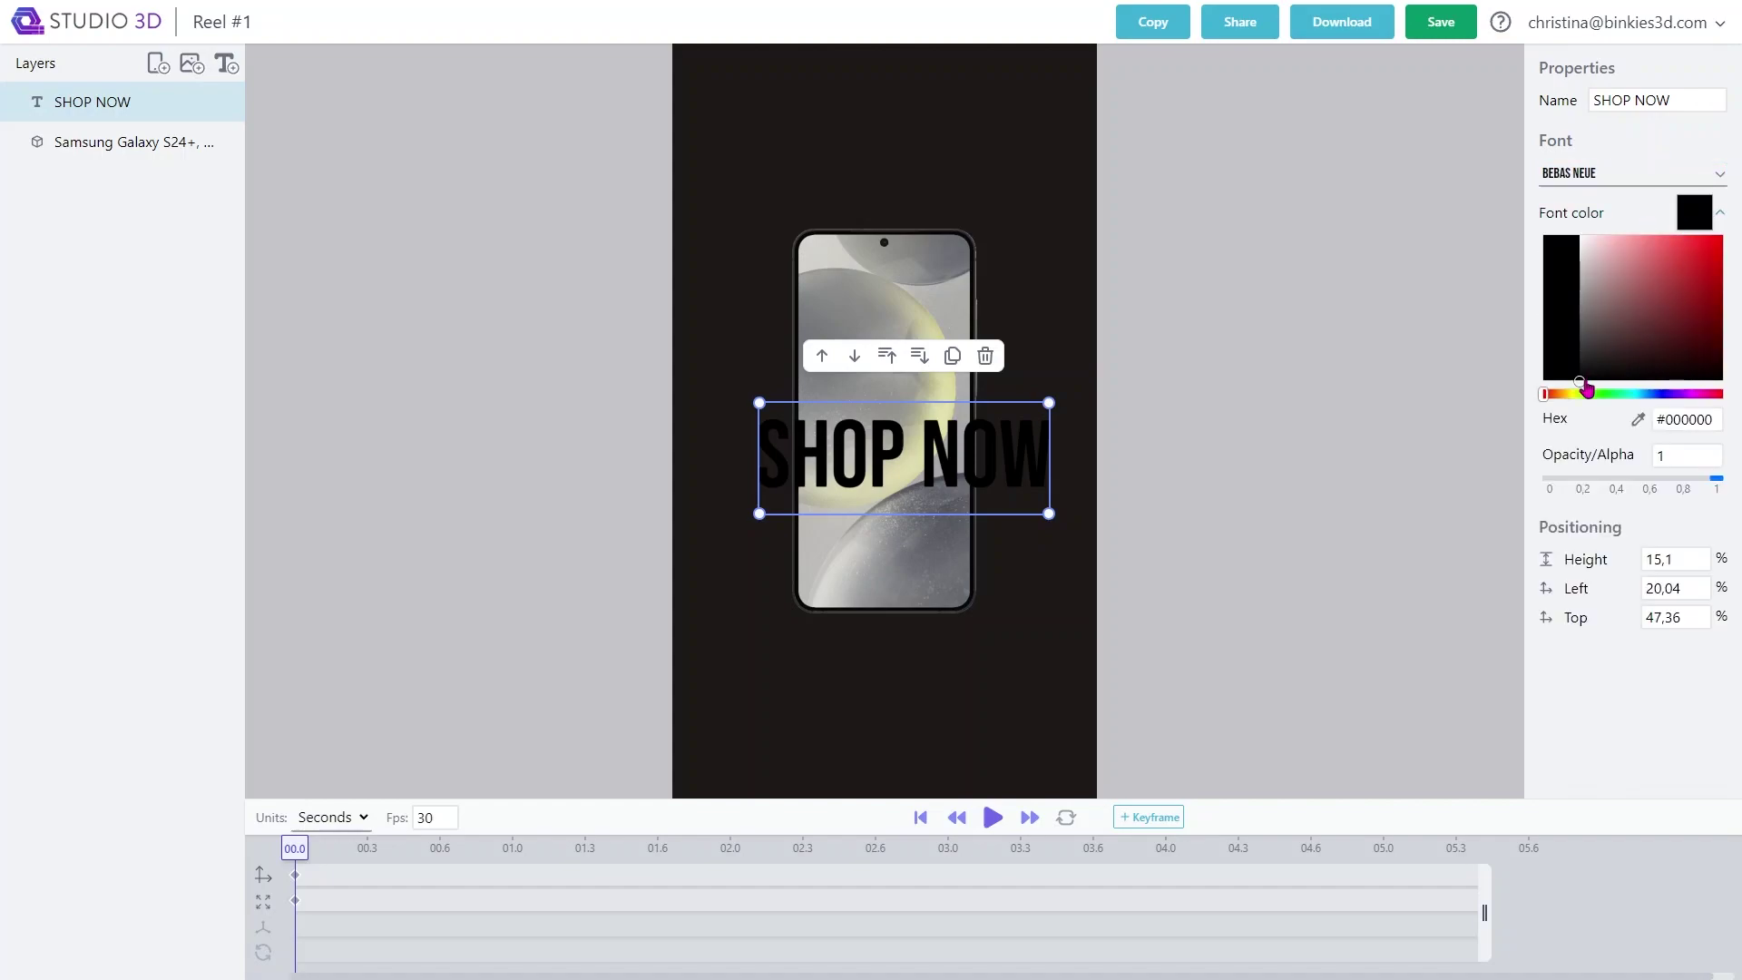
pyautogui.moveTo(1585, 388); pyautogui.dragTo(1547, 217)
pyautogui.click(1407, 420)
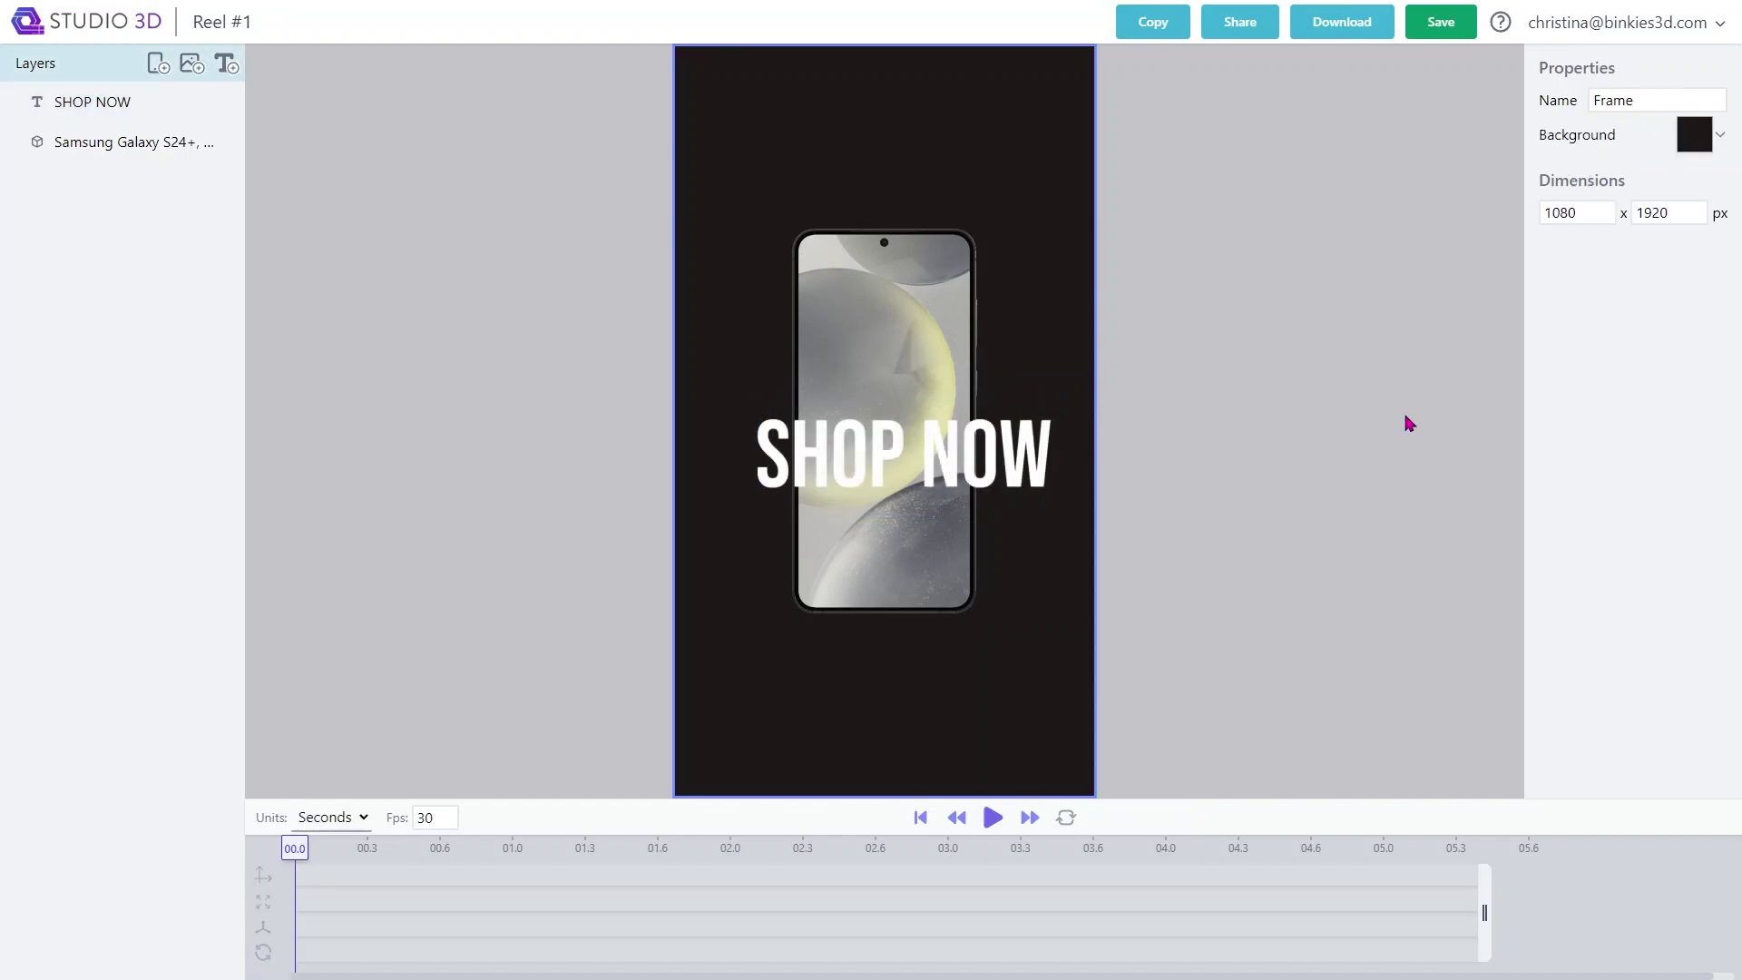
# - Keyframe SHOP NOW at its centred final position at 04.6
pyautogui.click(1015, 444)
pyautogui.moveTo(1008, 443); pyautogui.dragTo(988, 456)
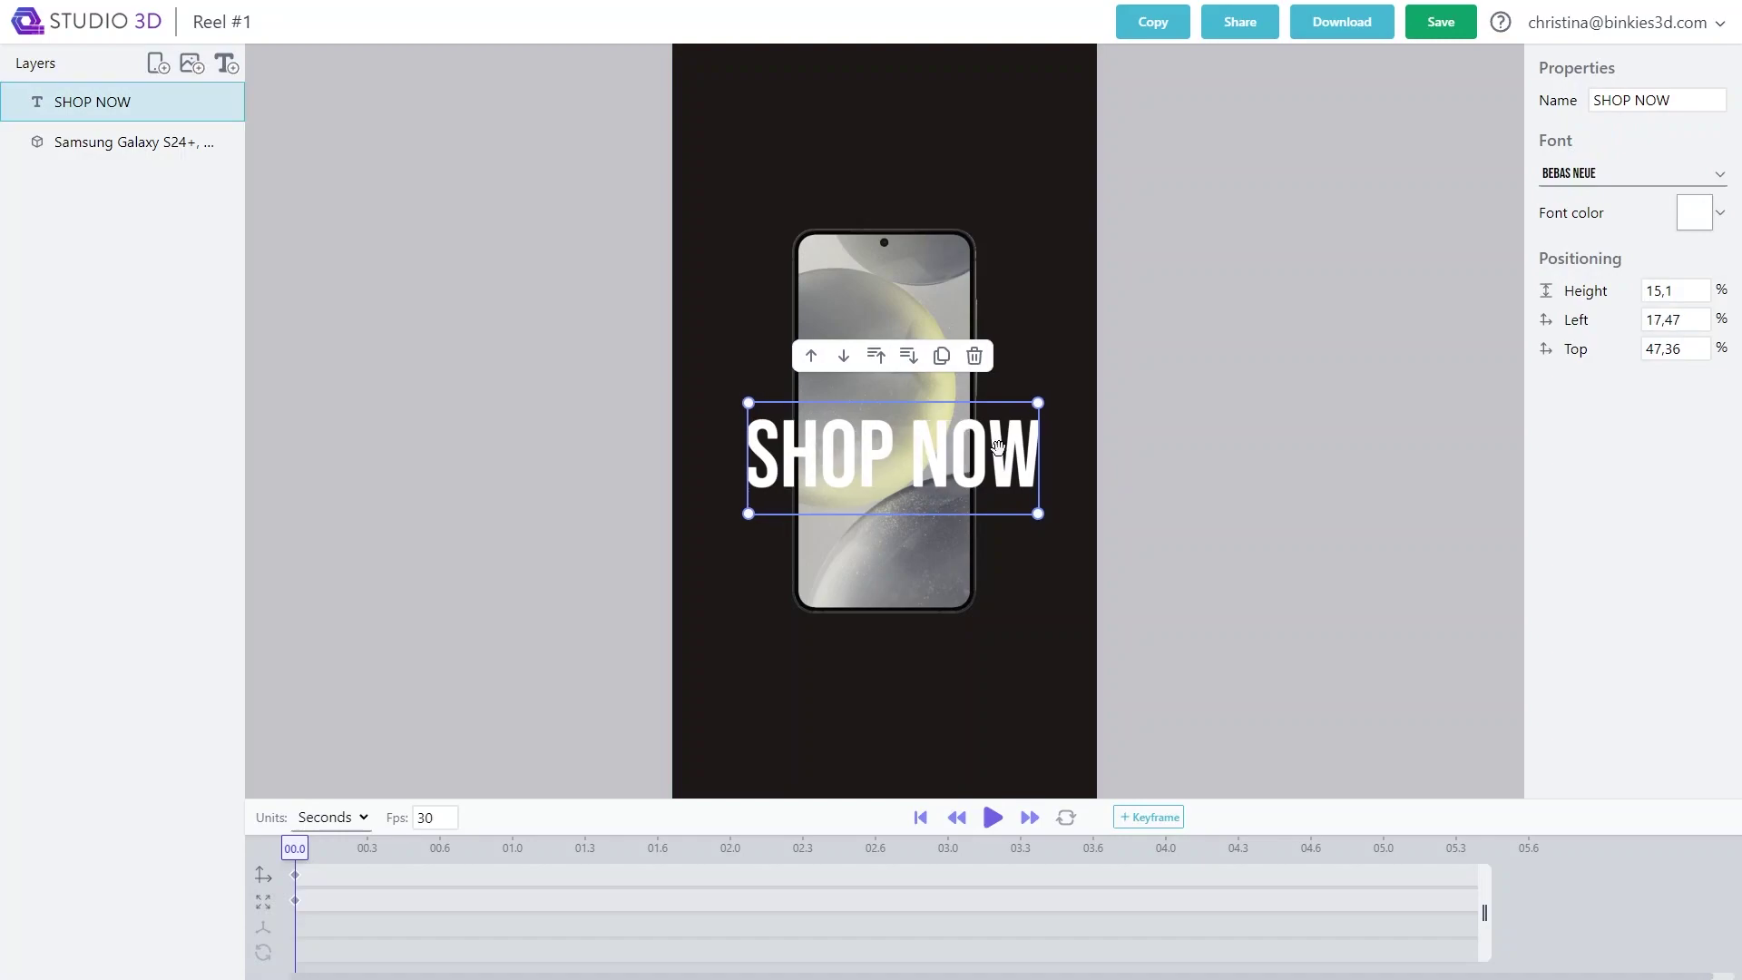
pyautogui.moveTo(295, 851); pyautogui.dragTo(1308, 813)
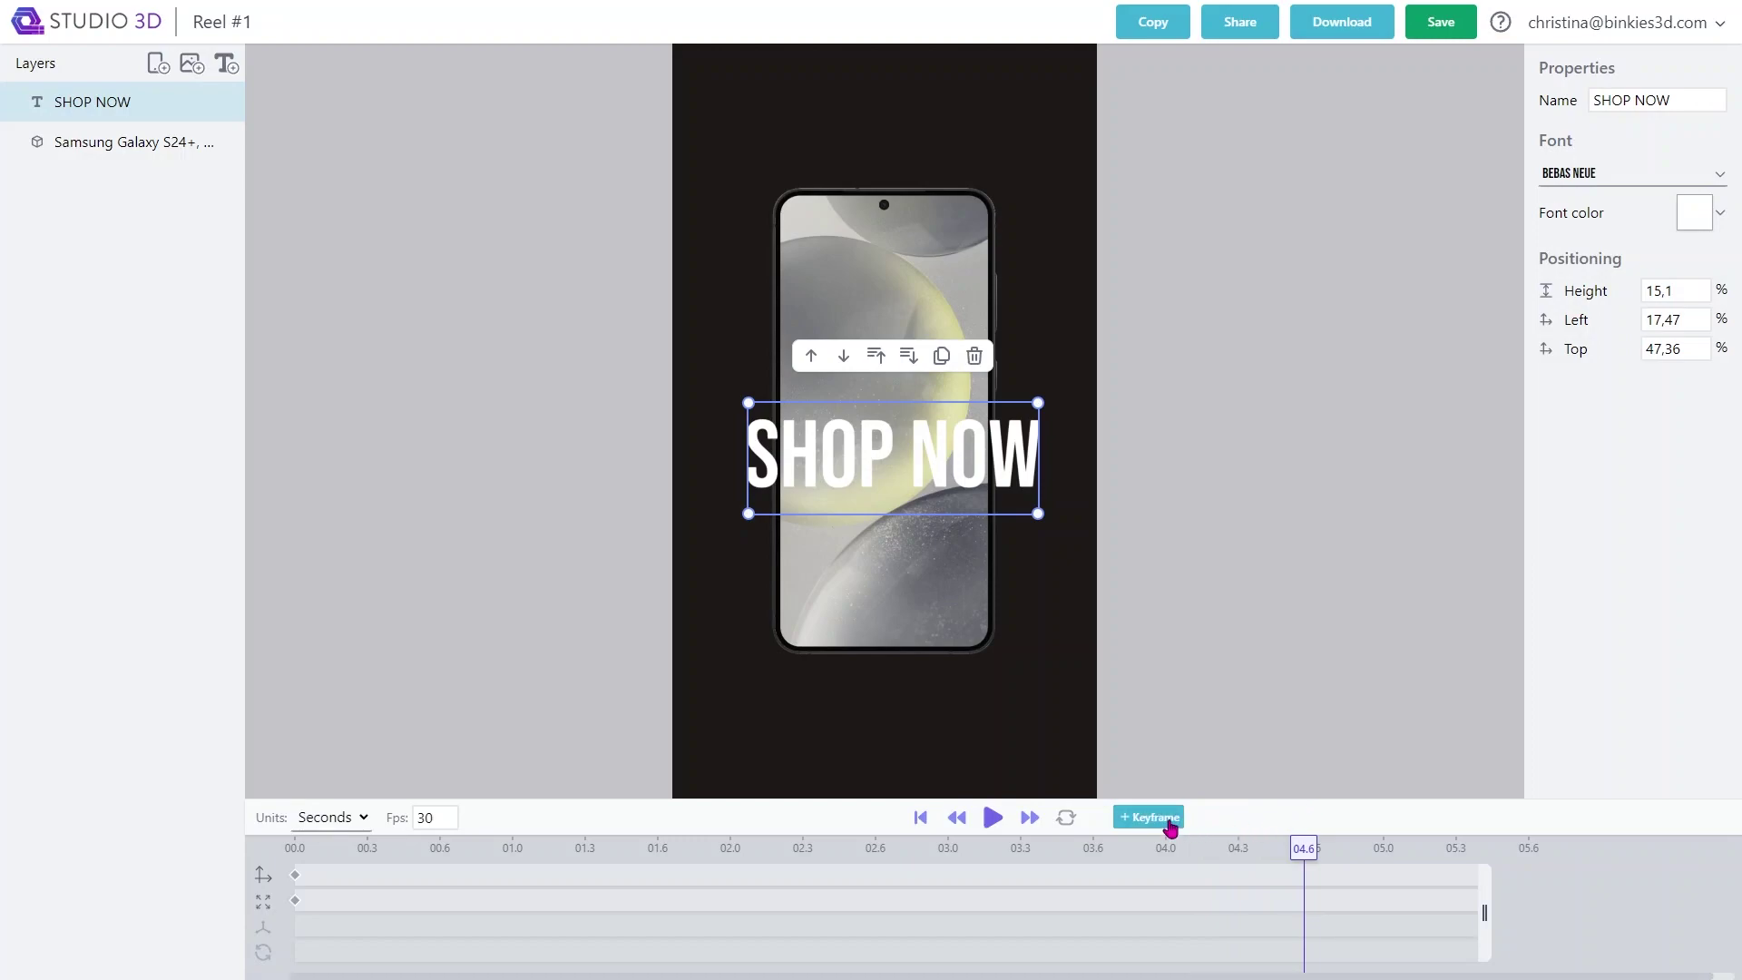
pyautogui.click(1149, 817)
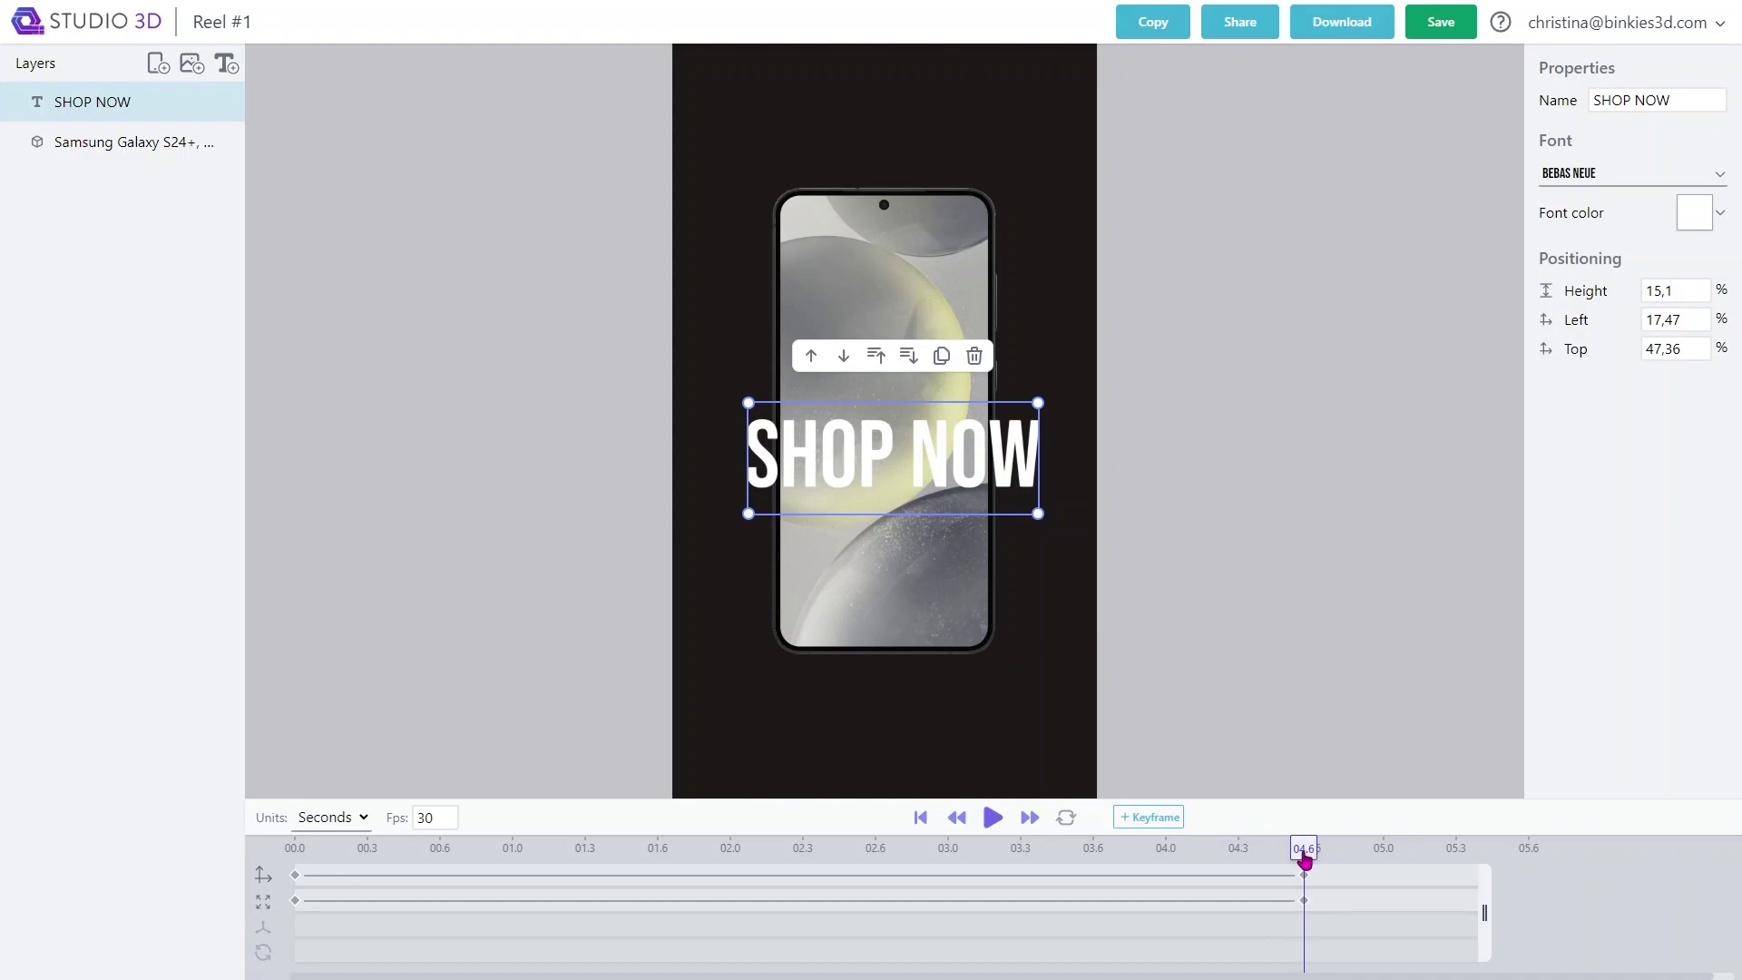
# - At 03.3, place the text below the frame and keyframe it, delete the 00.0 keyframes, then preview
pyautogui.moveTo(1304, 857); pyautogui.dragTo(1018, 869)
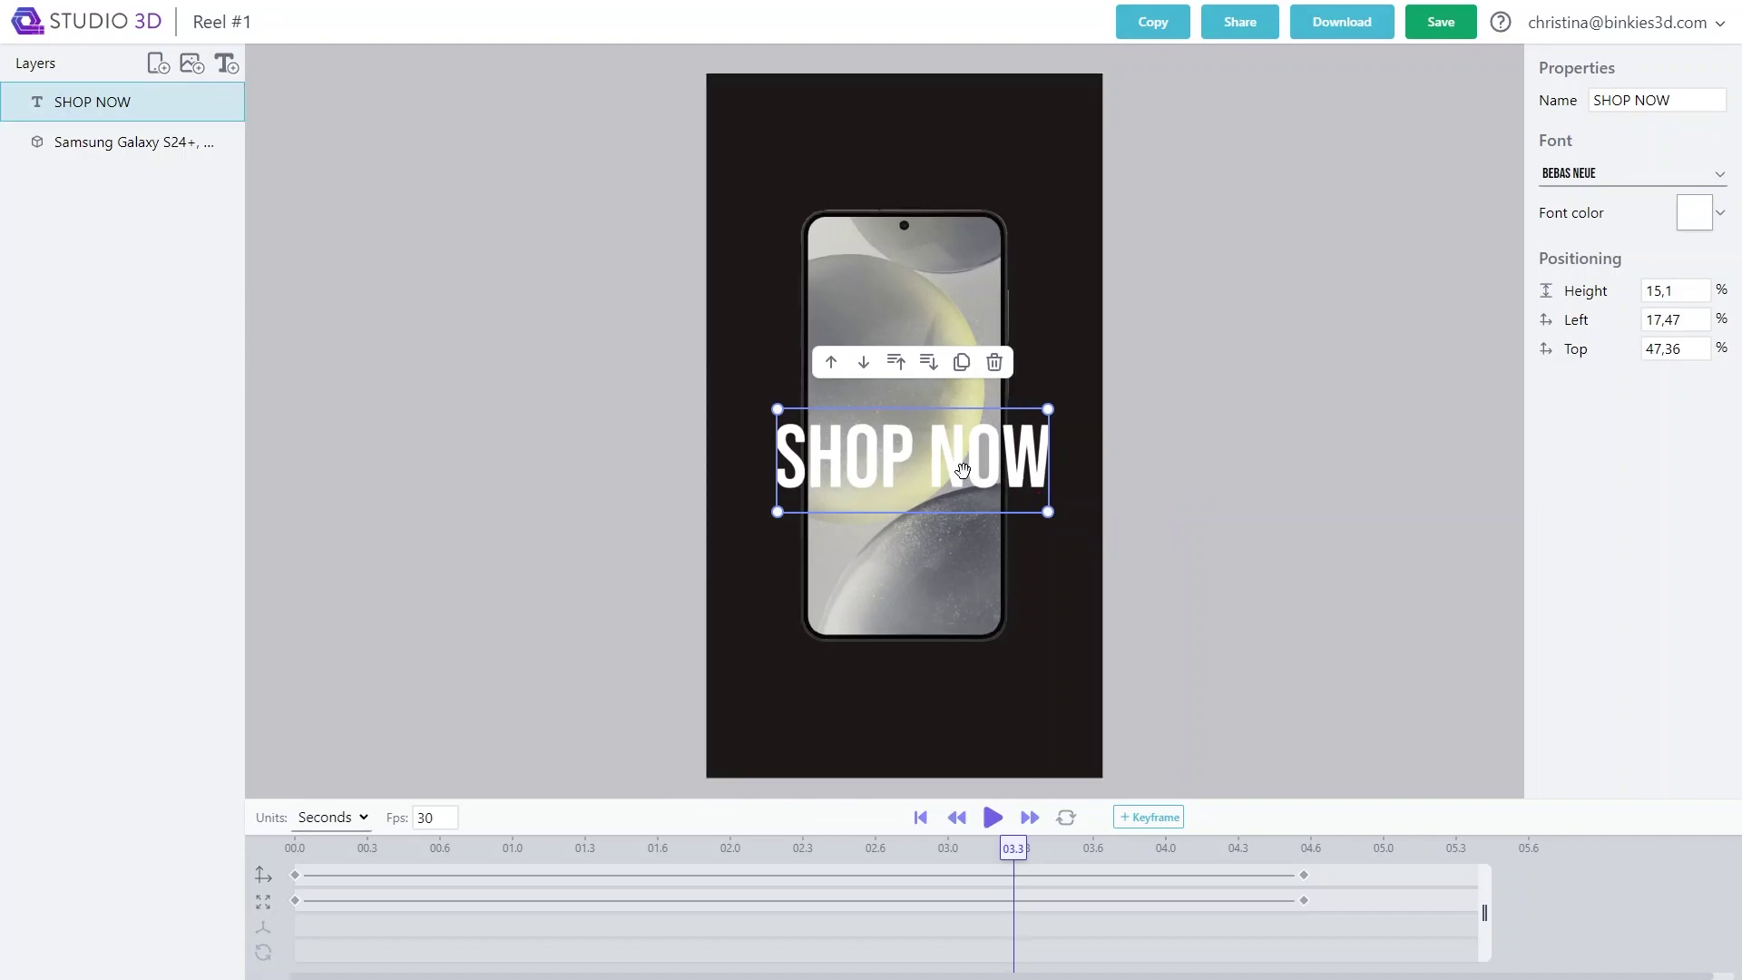
pyautogui.moveTo(962, 469); pyautogui.dragTo(973, 860)
pyautogui.click(1170, 820)
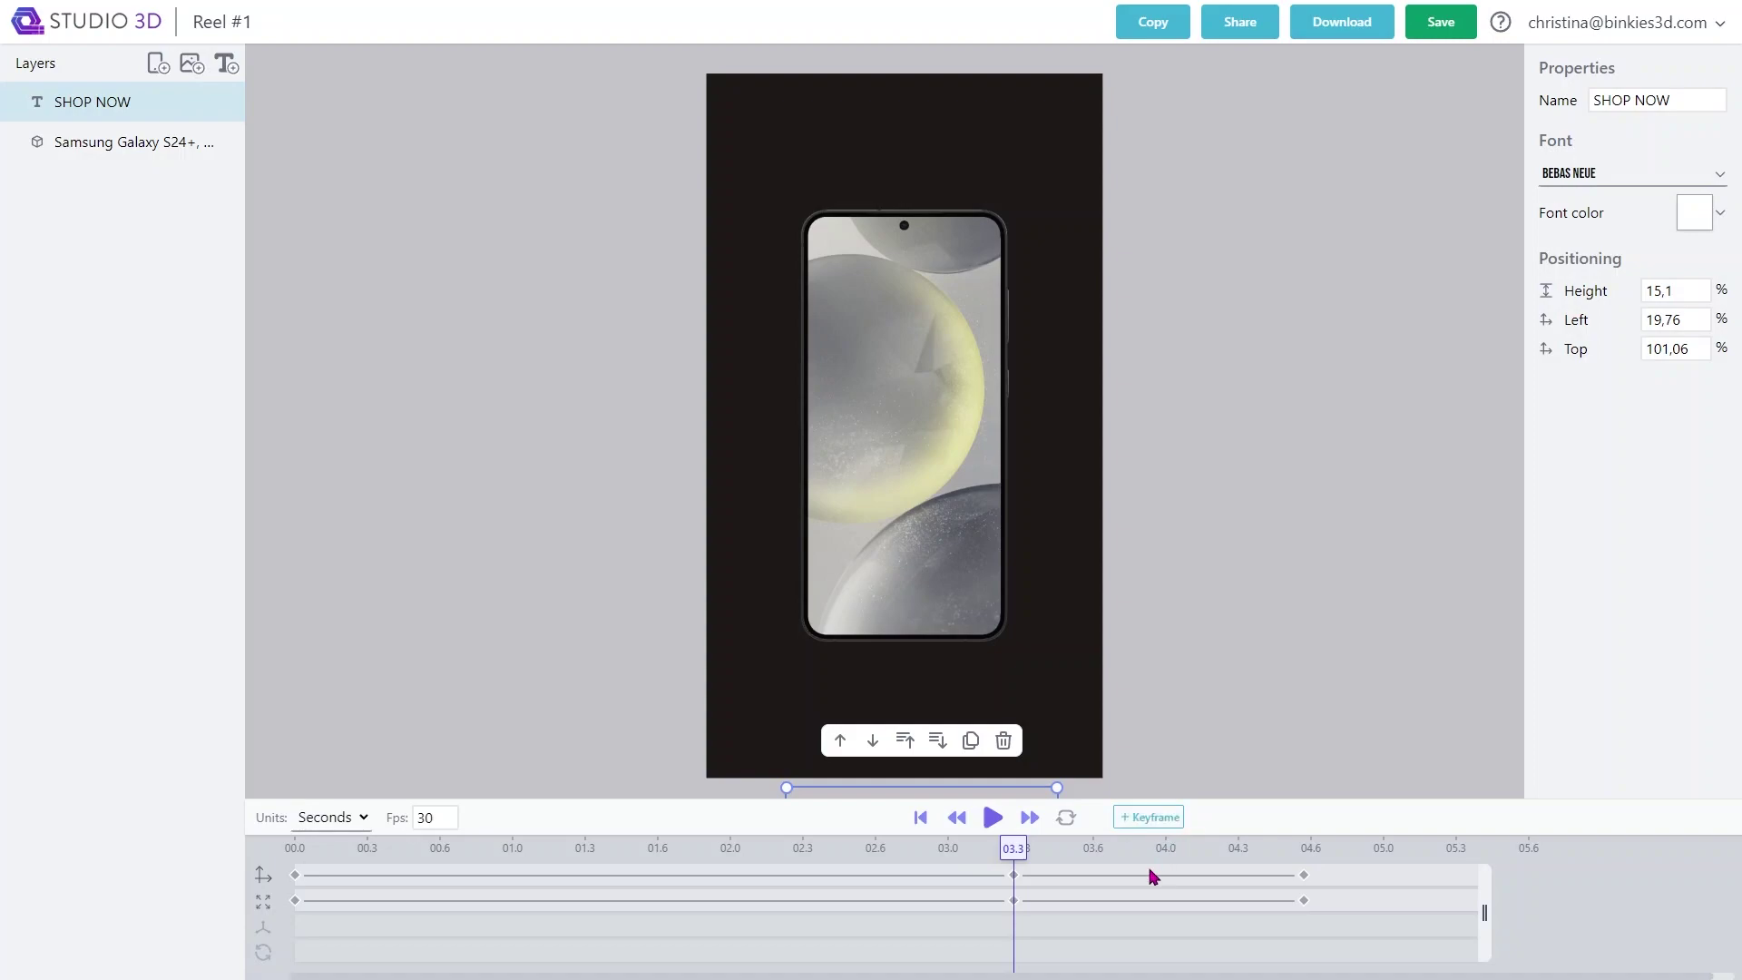
pyautogui.click(292, 880)
pyautogui.click(295, 901)
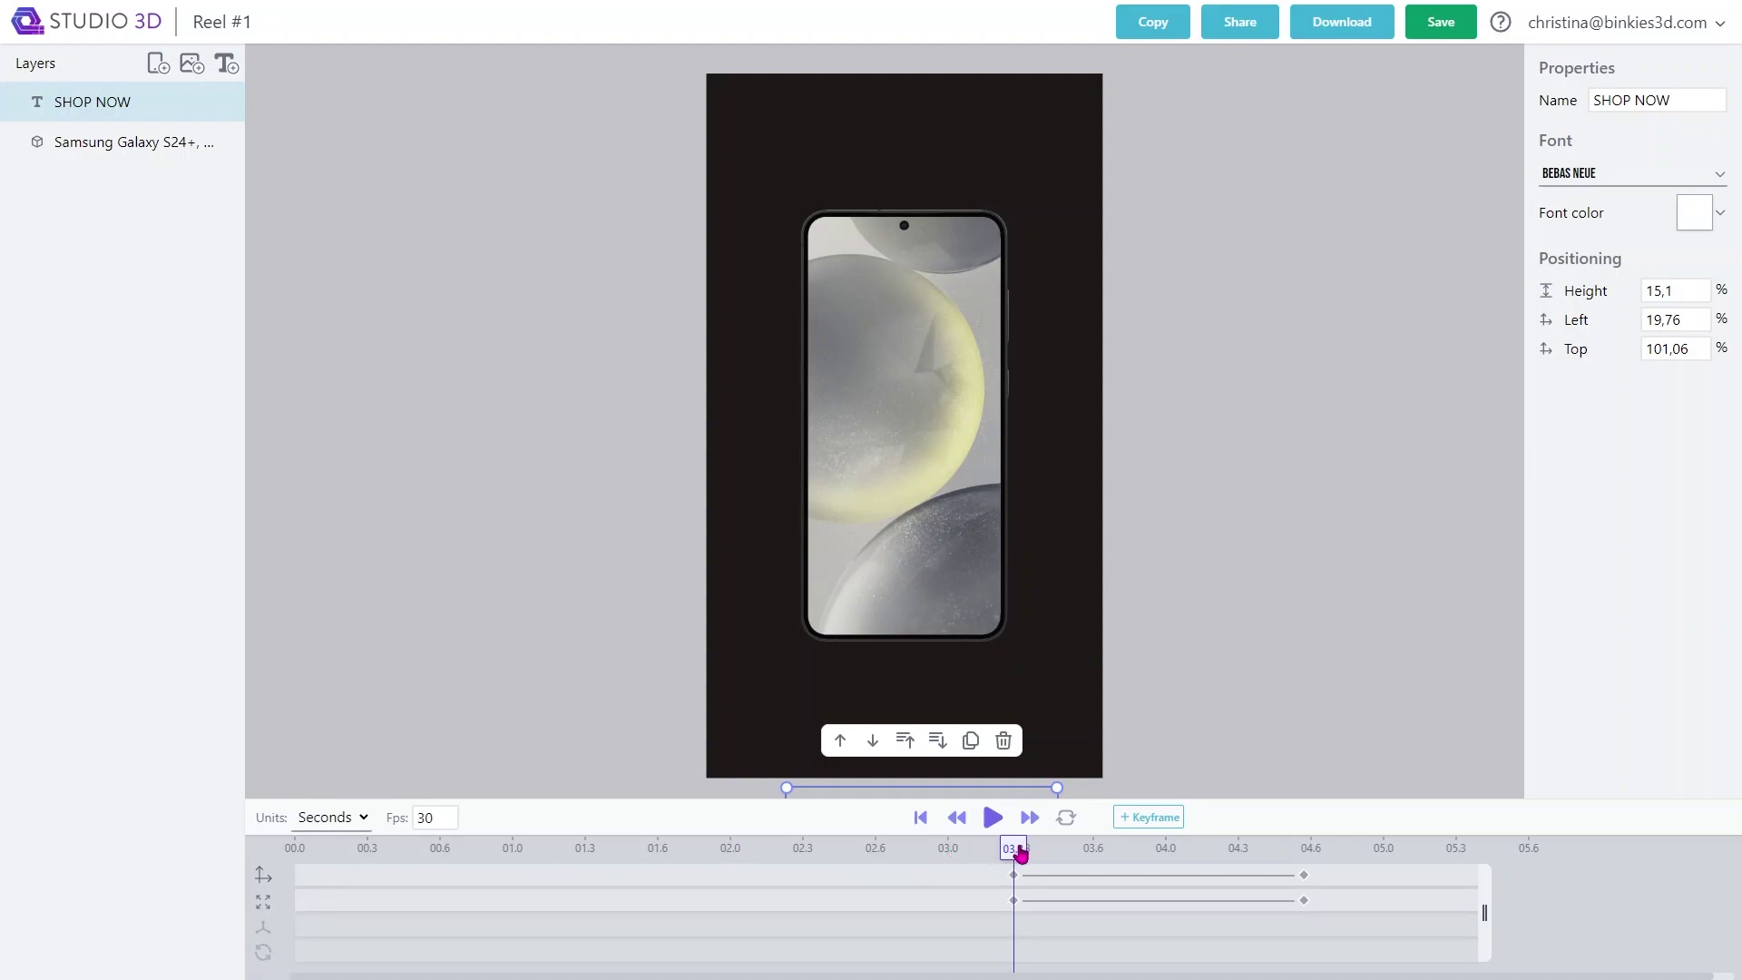
pyautogui.moveTo(1021, 853); pyautogui.dragTo(221, 863)
pyautogui.press('space')
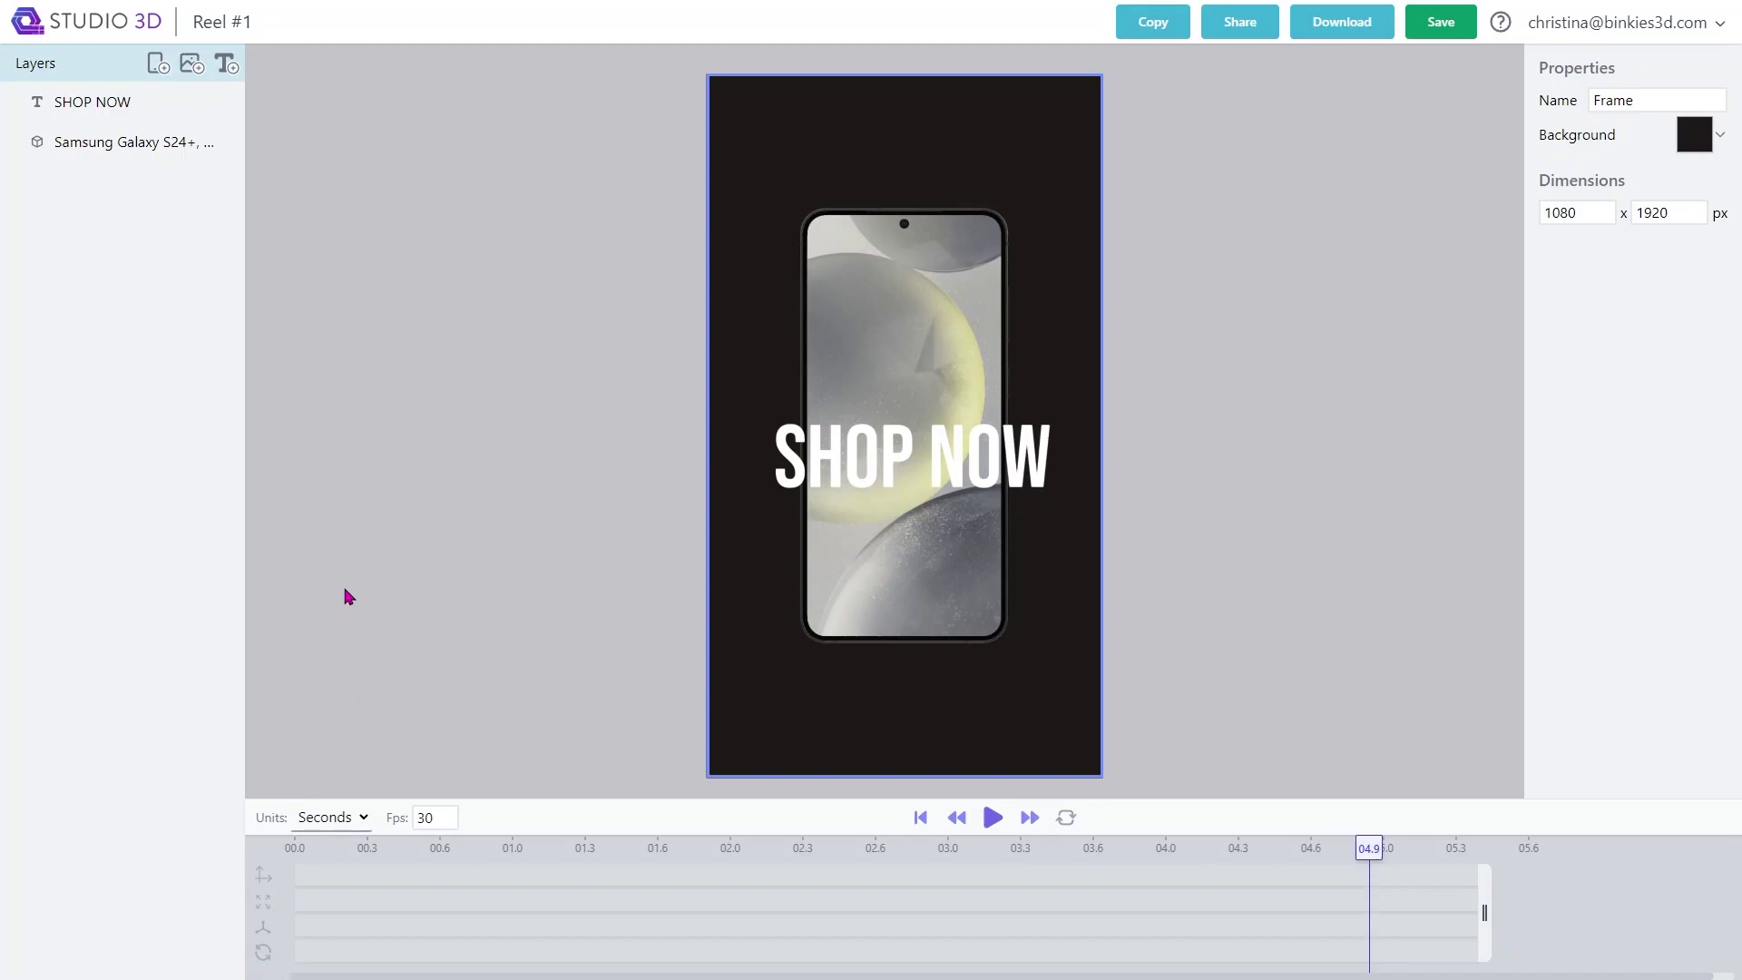
# - Save Reel #1 and bring up its export formats: current frame, image strip, gif, mp4, webm, mov
pyautogui.click(1442, 24)
pyautogui.click(1334, 33)
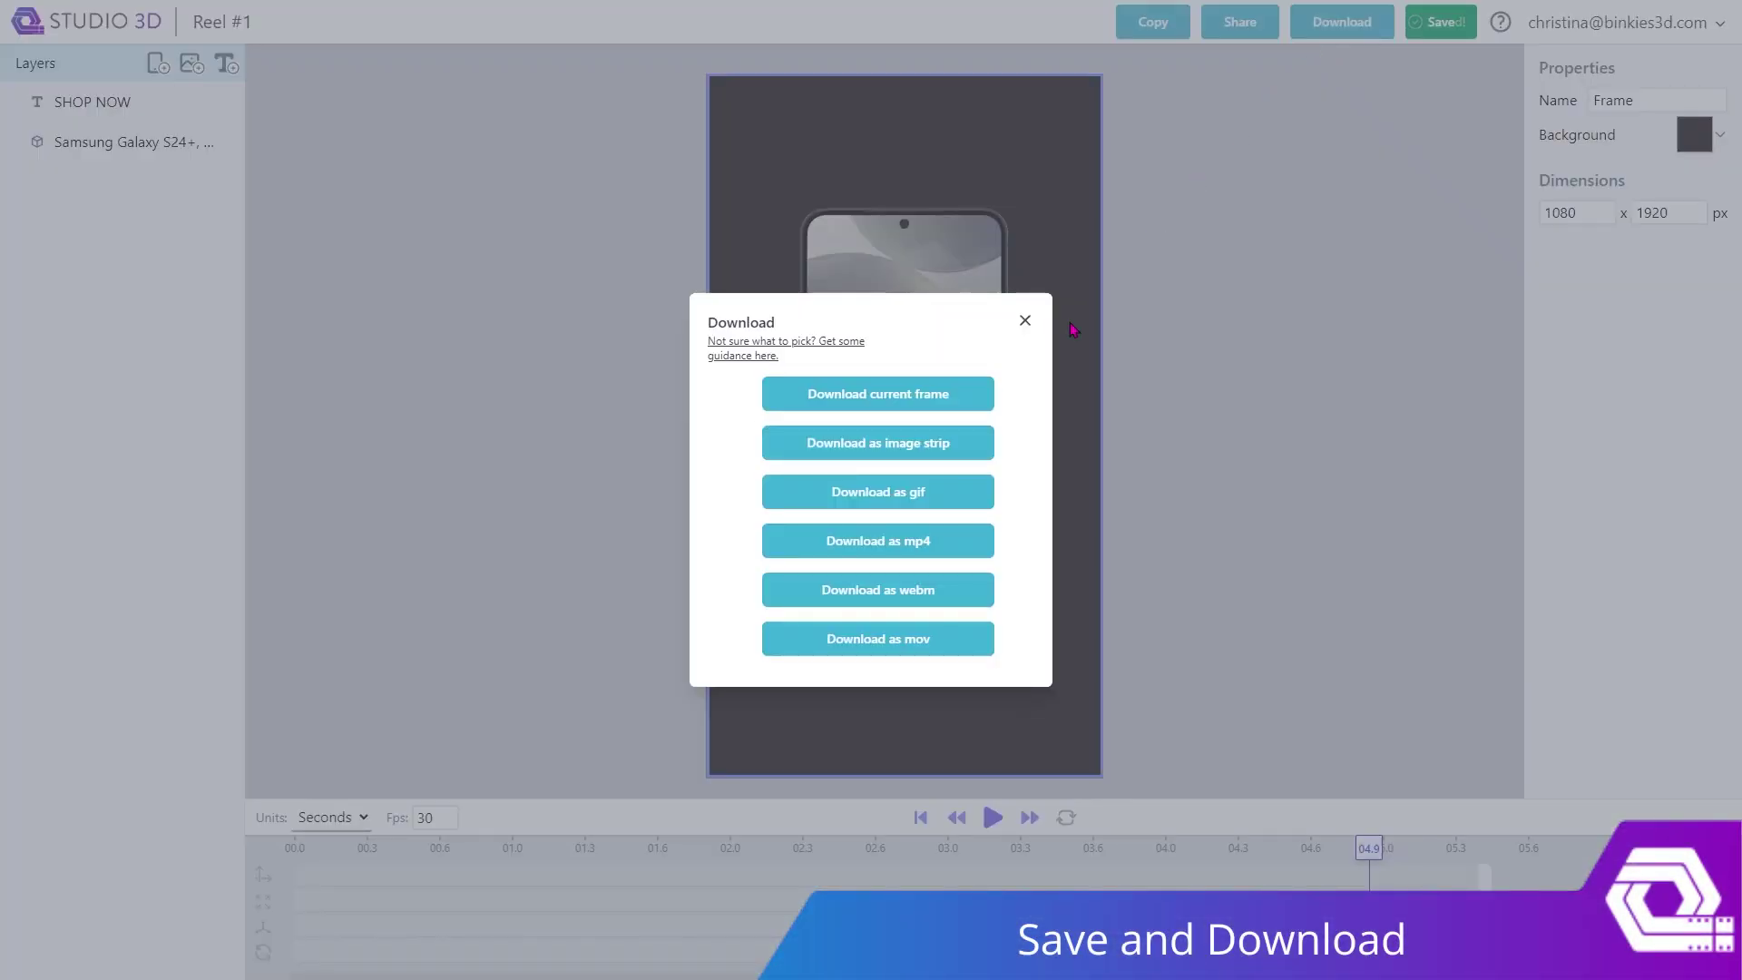